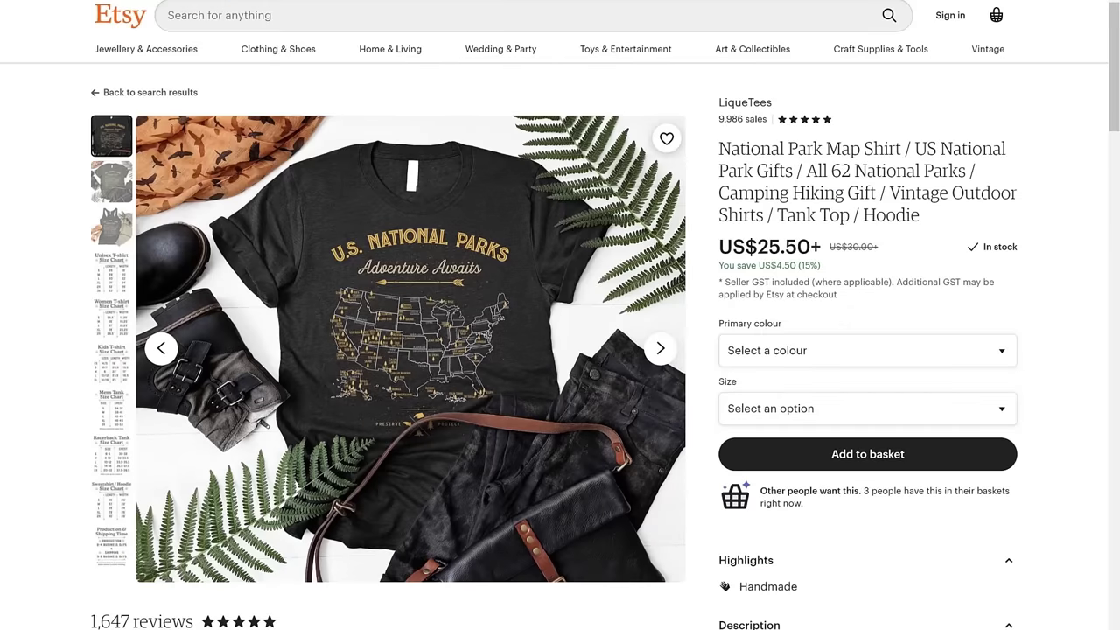
# Read through the National Park Map Shirt listing on Etsy, including its reviews and description
pyautogui.scroll(-2, 560, 315)
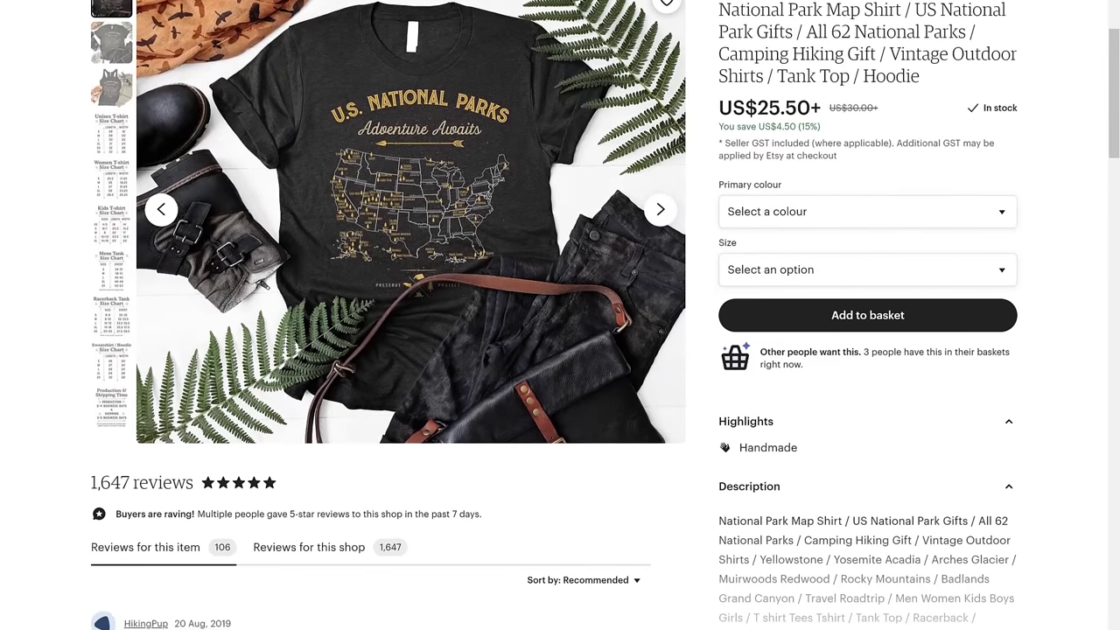
pyautogui.scroll(-2, 561, 315)
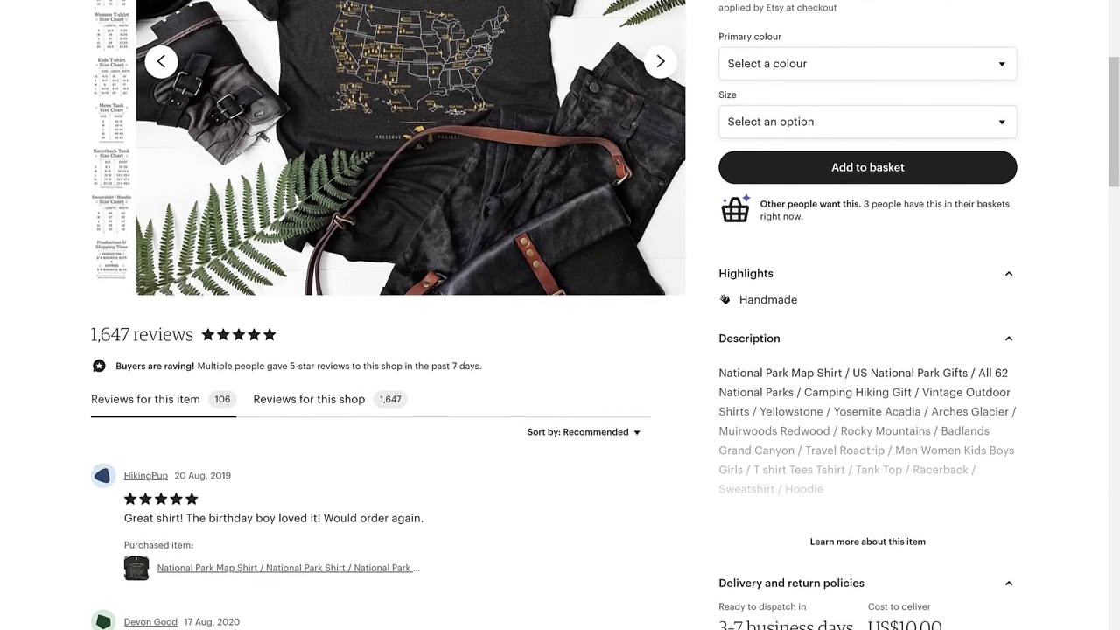
pyautogui.scroll(-2, 560, 315)
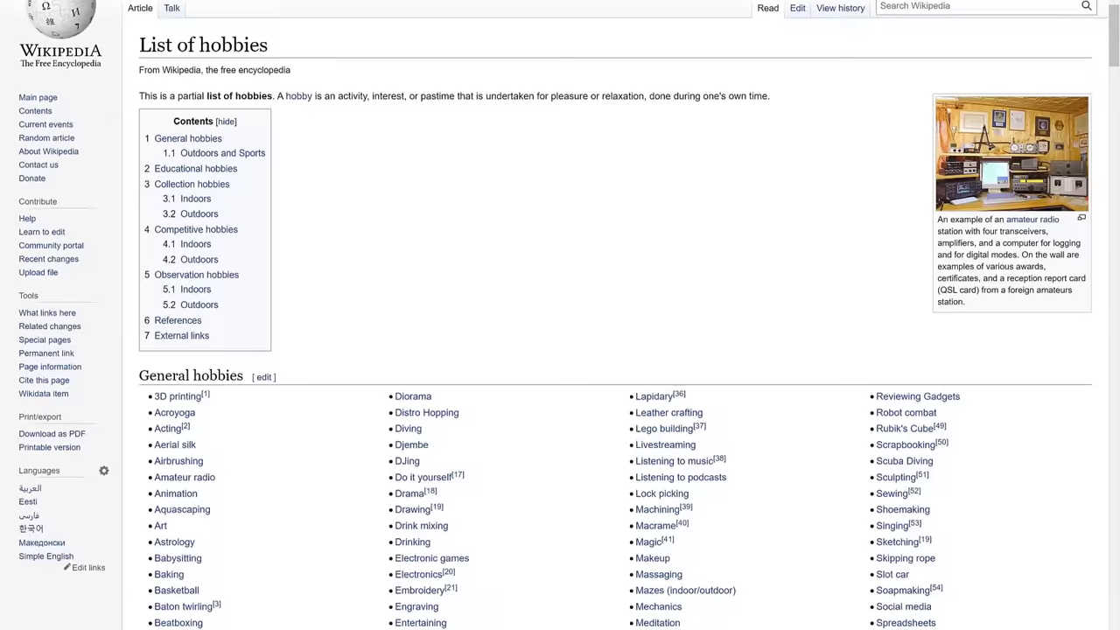
# Look through the general hobbies on Wikipedia's List of hobbies page for niche ideas
pyautogui.scroll(-4, 561, 315)
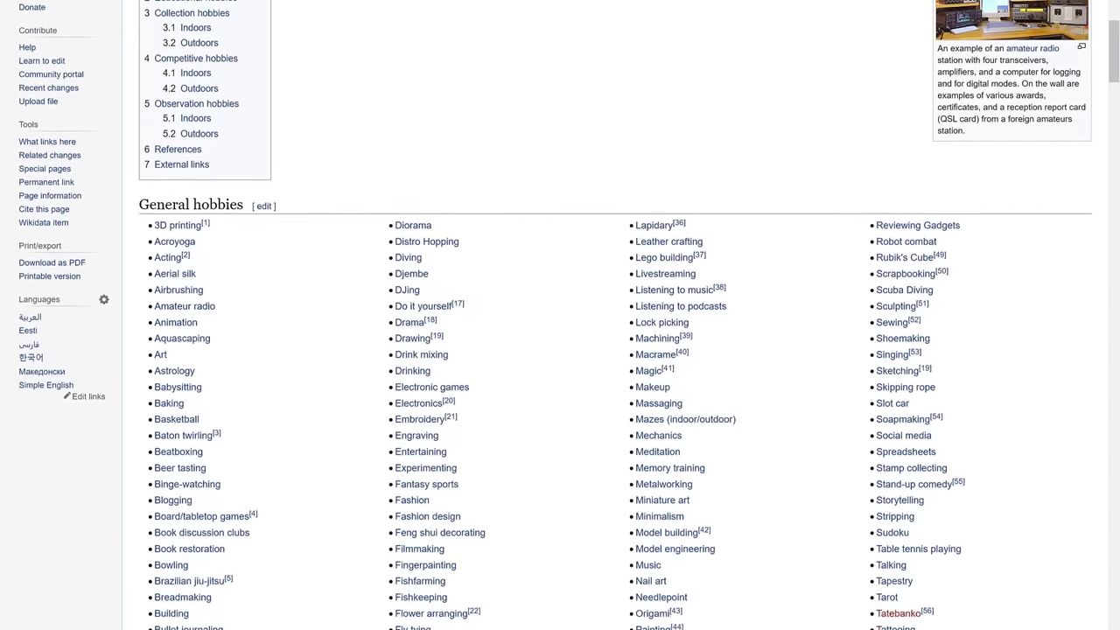
pyautogui.scroll(-2, 561, 315)
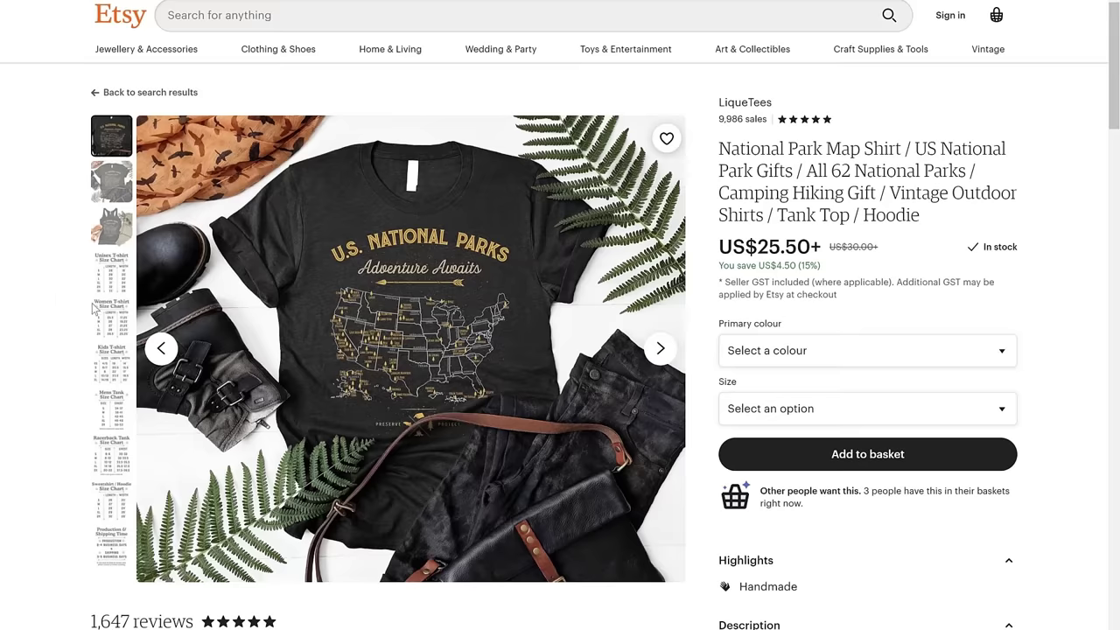
# Enlarge the main photo of the National Park Map Shirt on Etsy and view the second listing photo
pyautogui.click(346, 287)
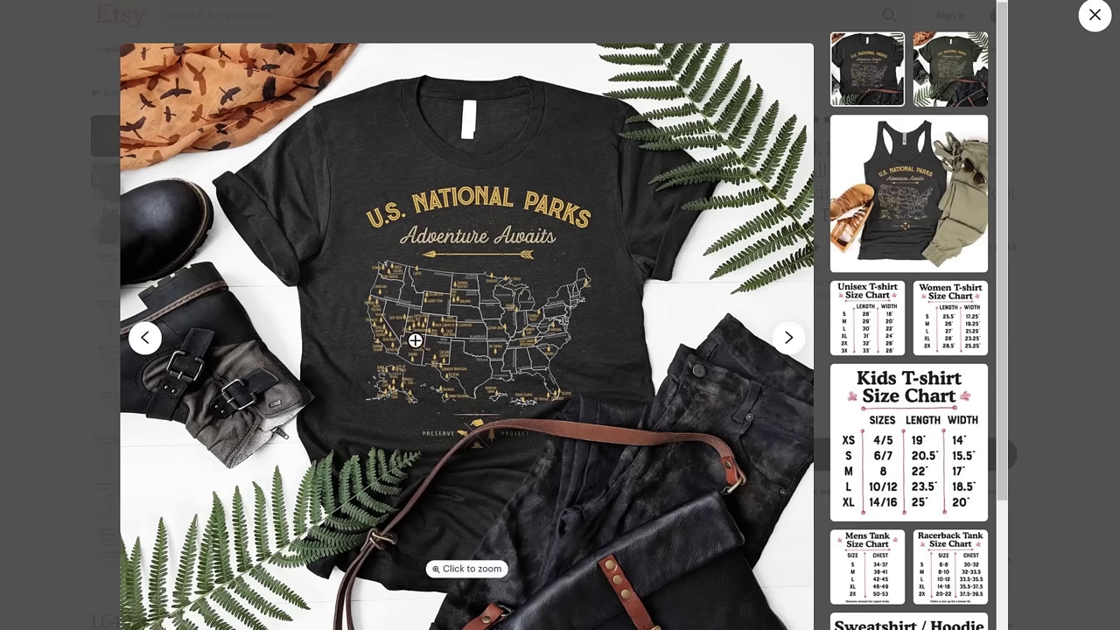
pyautogui.click(970, 92)
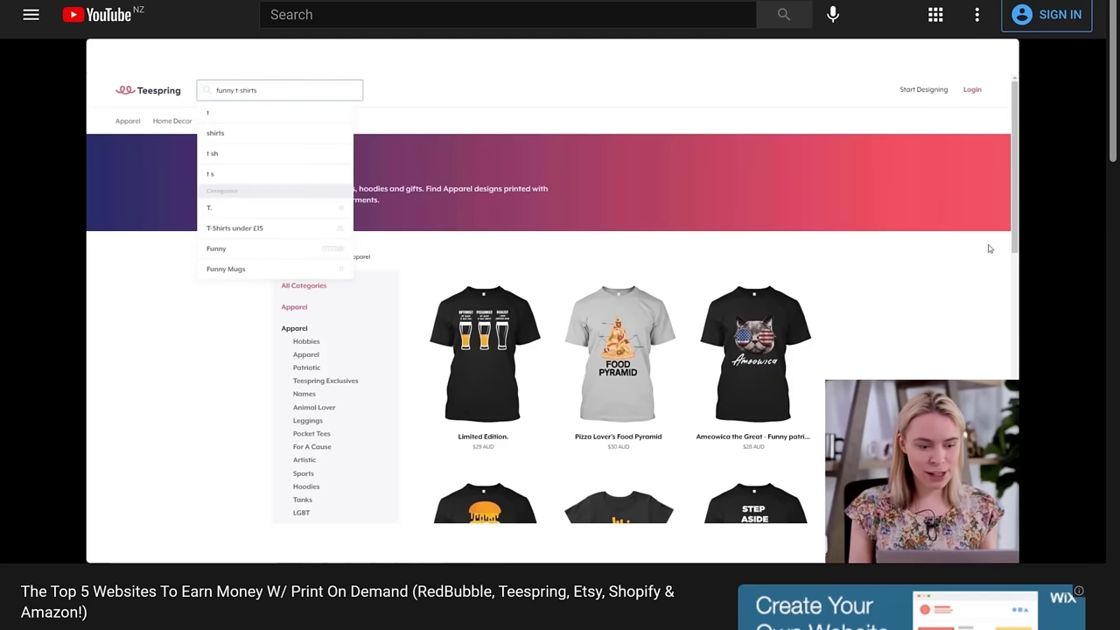
pyautogui.press('Return')
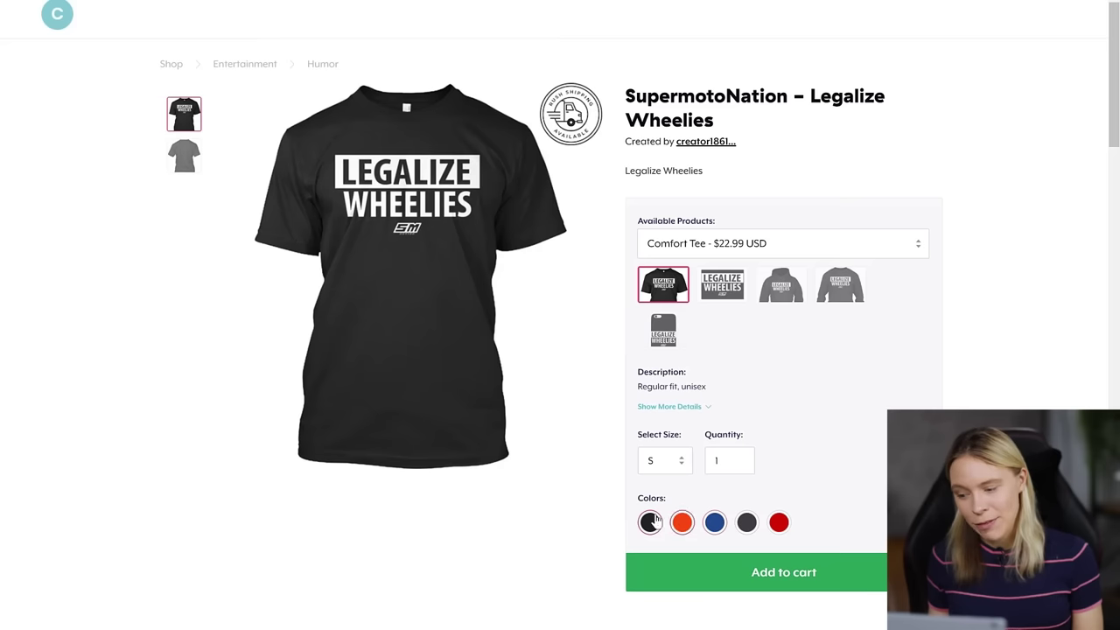
# Preview Teespring's Legalize Wheelies Comfort Tee in orange and blue, and check the teespring.com traffic overview on SimilarWeb
pyautogui.click(683, 523)
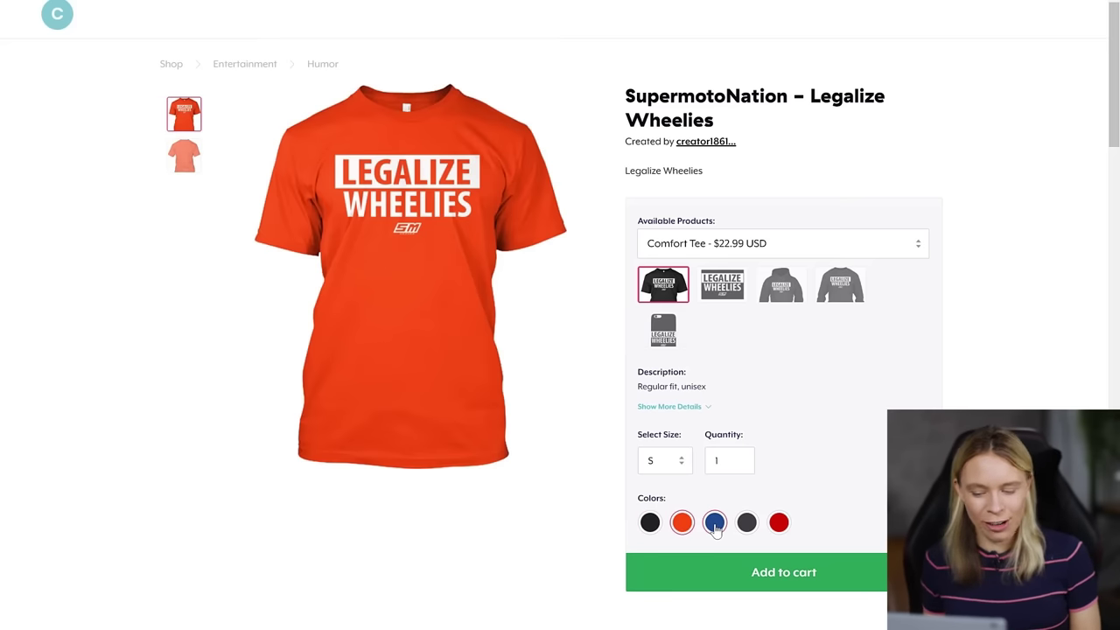
pyautogui.click(714, 524)
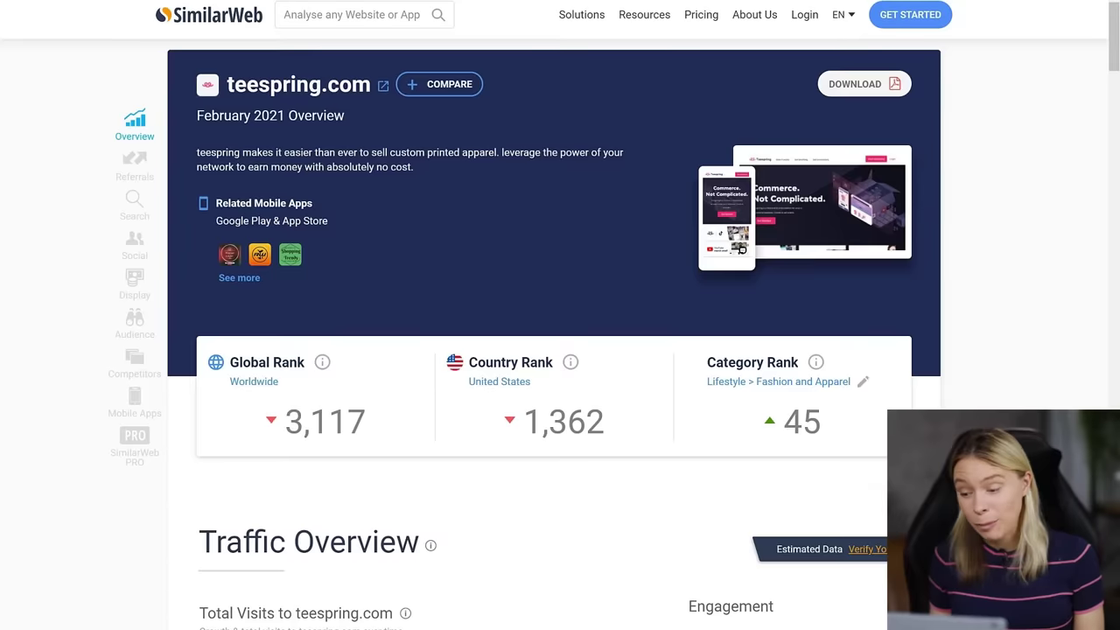
pyautogui.scroll(-4, 560, 350)
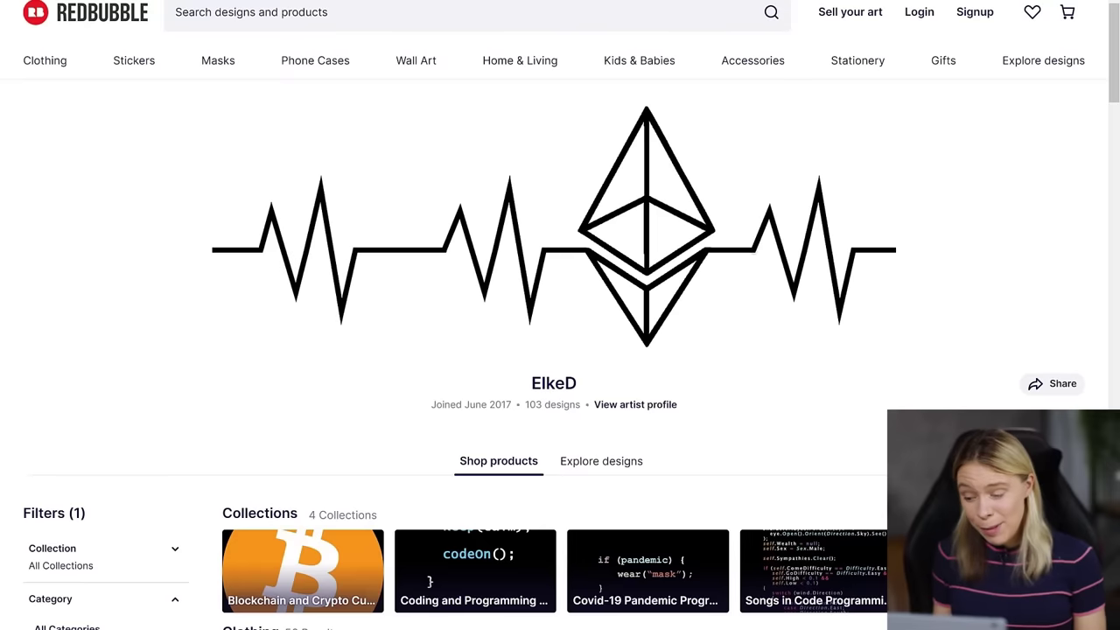
# Browse the clothing designs in the Redbubble artist shop and check the redbubble.com traffic overview on SimilarWeb
pyautogui.scroll(-4, 560, 350)
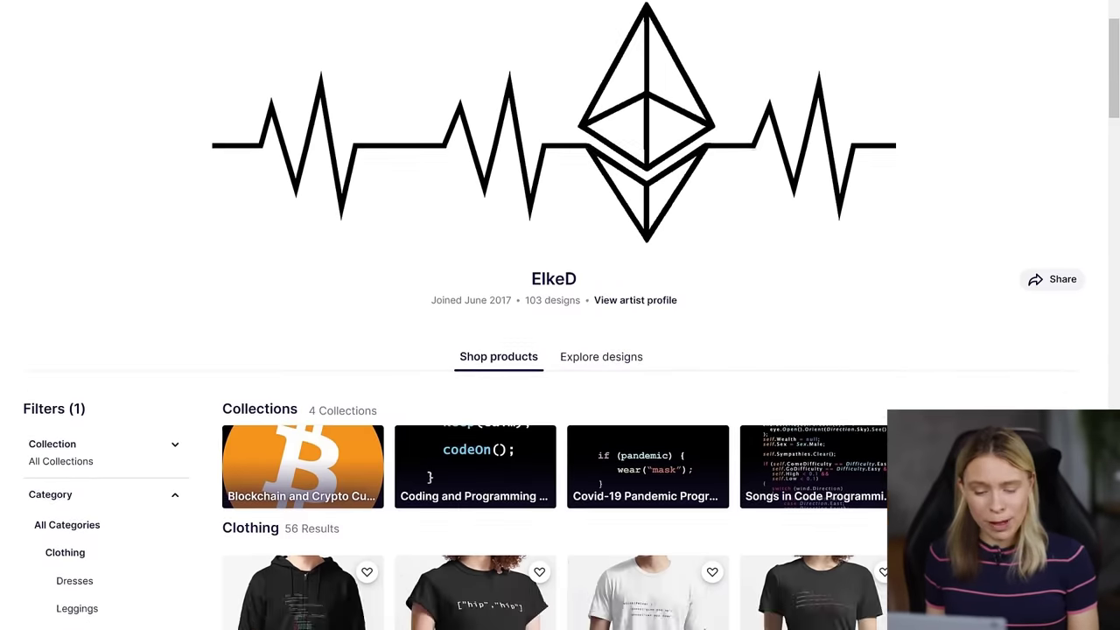
pyautogui.scroll(-3, 561, 350)
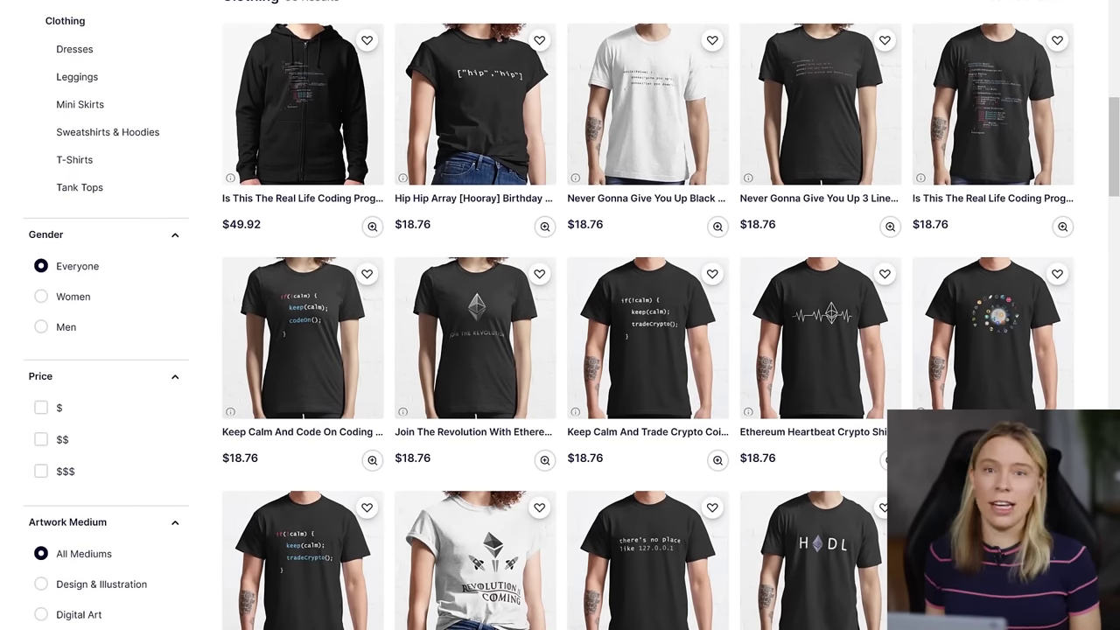
pyautogui.scroll(-5, 560, 350)
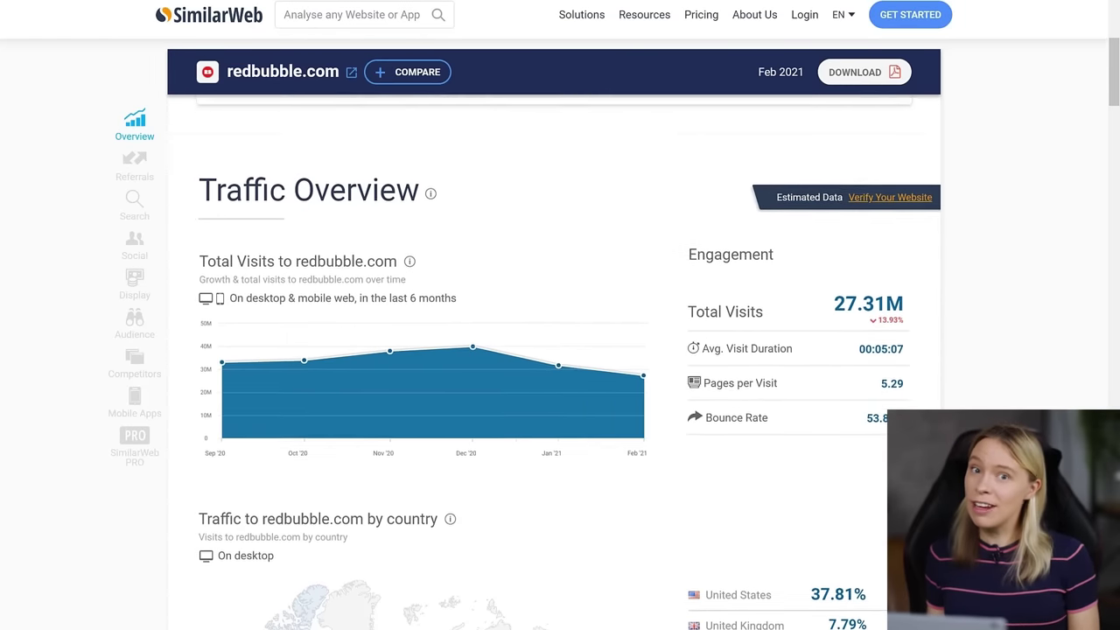
pyautogui.scroll(-1, 561, 350)
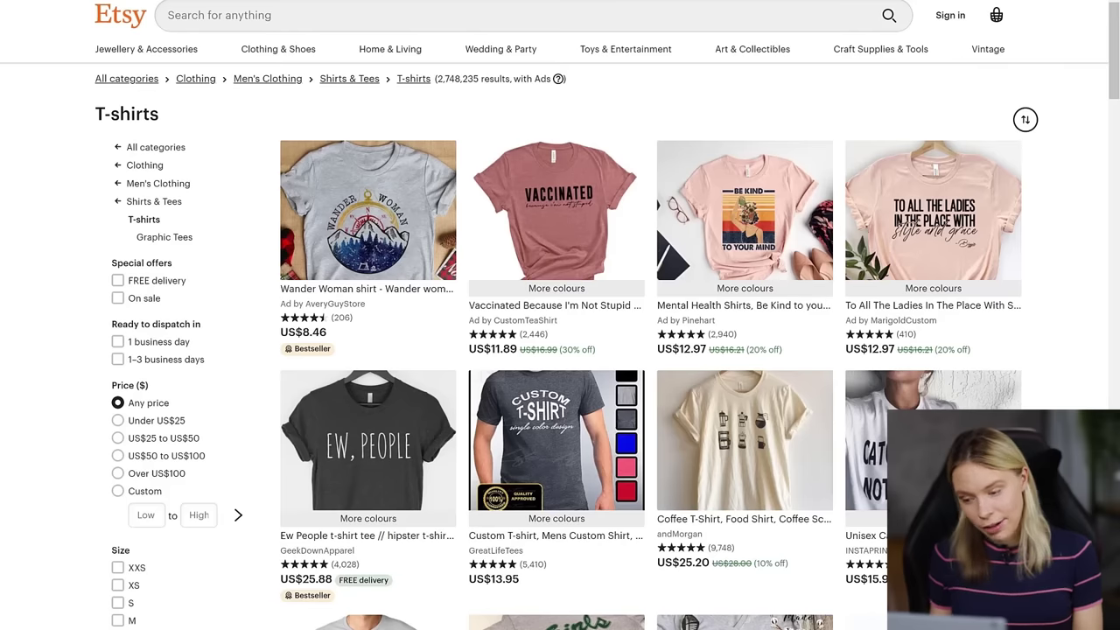
# Examine the designs, prices and review counts of the listings in Etsy's men's T-shirts category
pyautogui.scroll(-2, 560, 315)
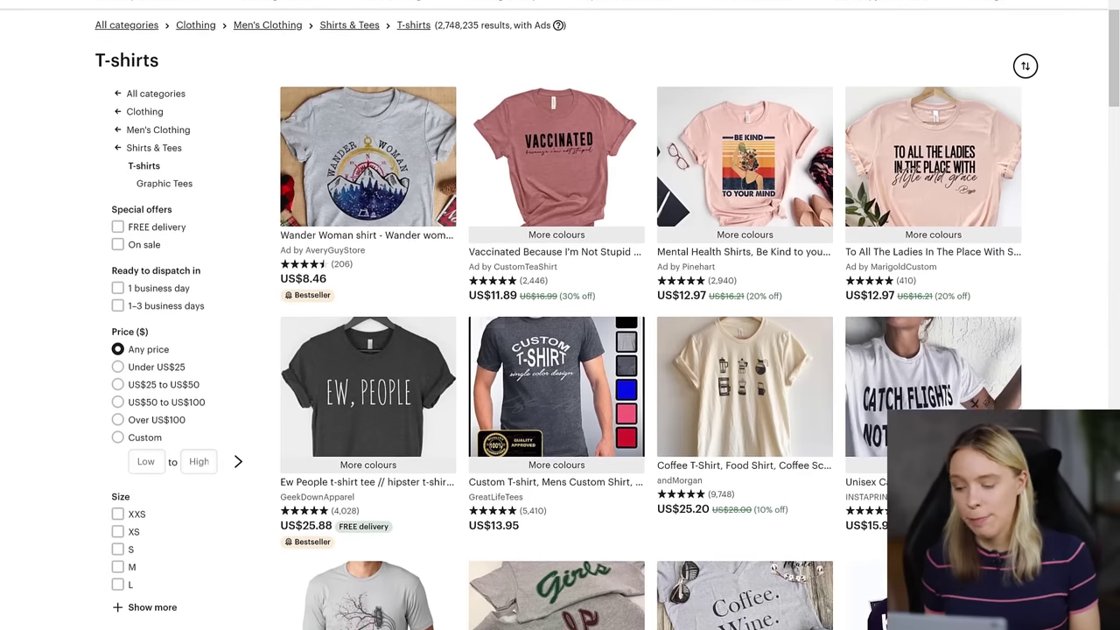
pyautogui.scroll(-2, 560, 315)
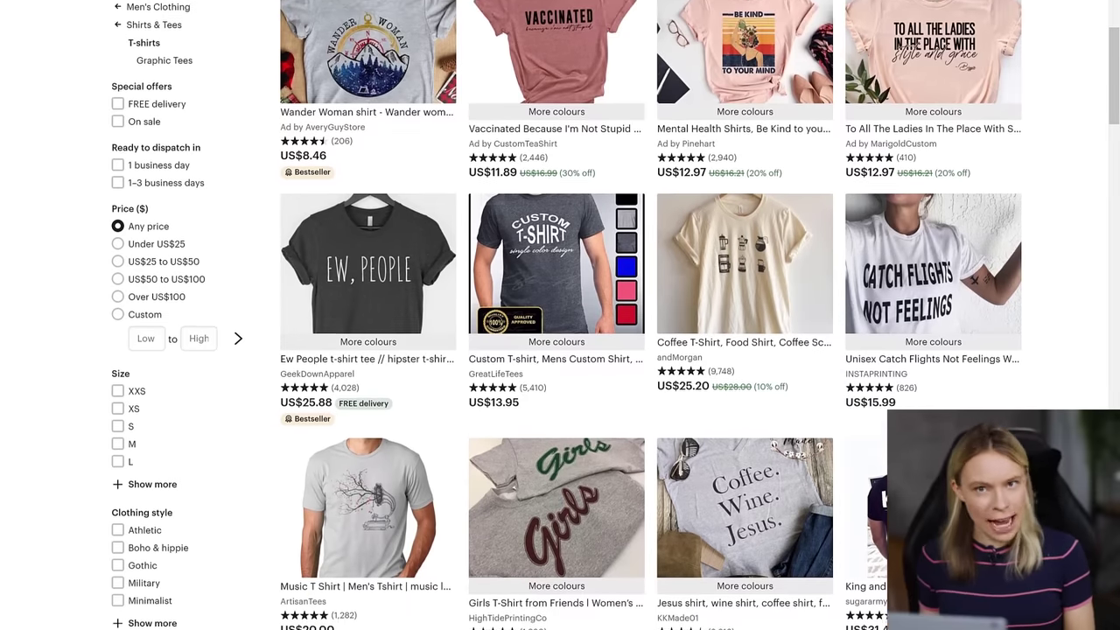
pyautogui.scroll(-2, 560, 315)
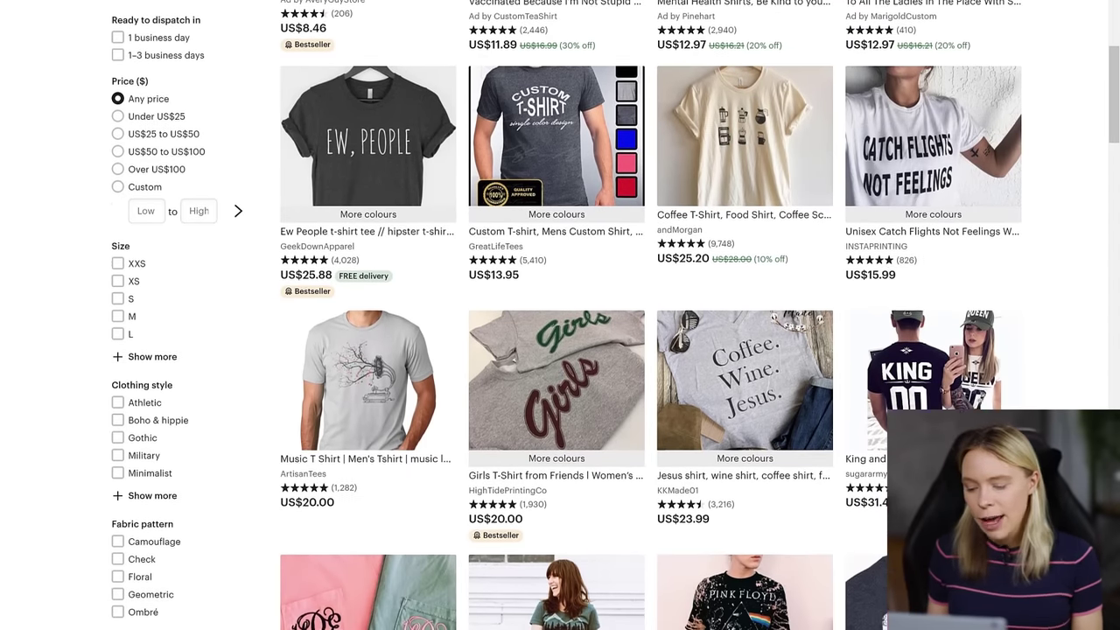
pyautogui.scroll(-2, 560, 315)
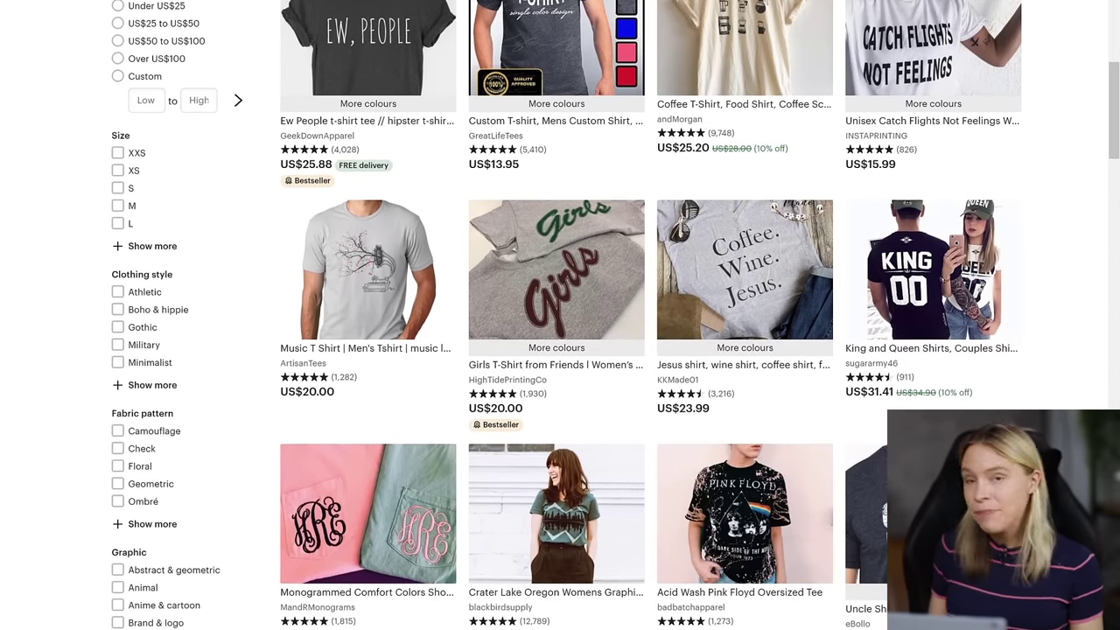
pyautogui.scroll(-2, 560, 315)
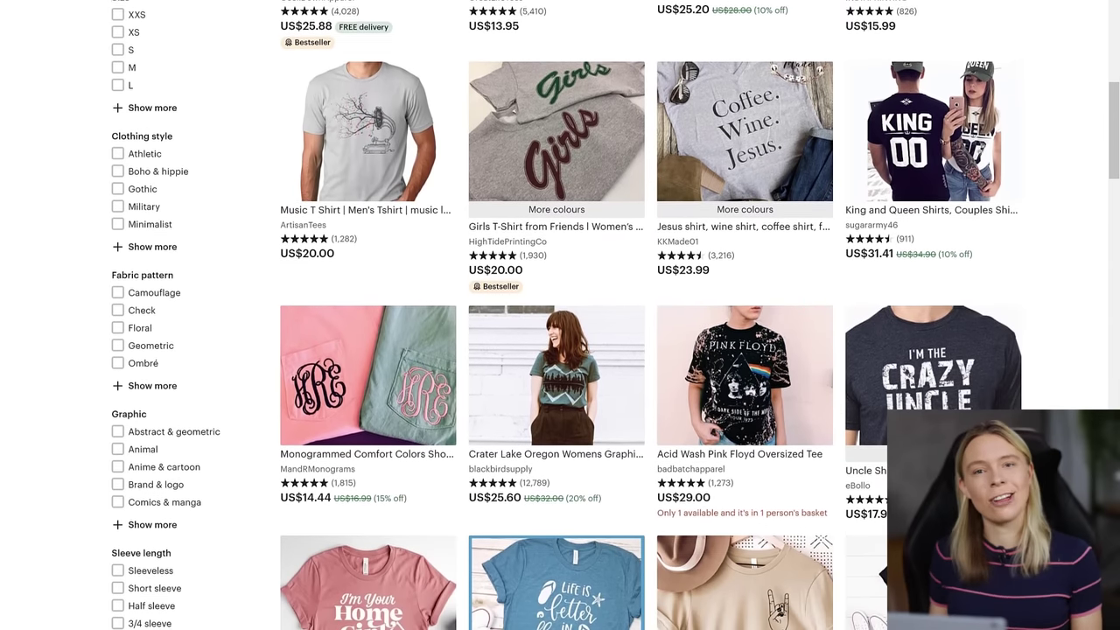
pyautogui.scroll(-2, 561, 315)
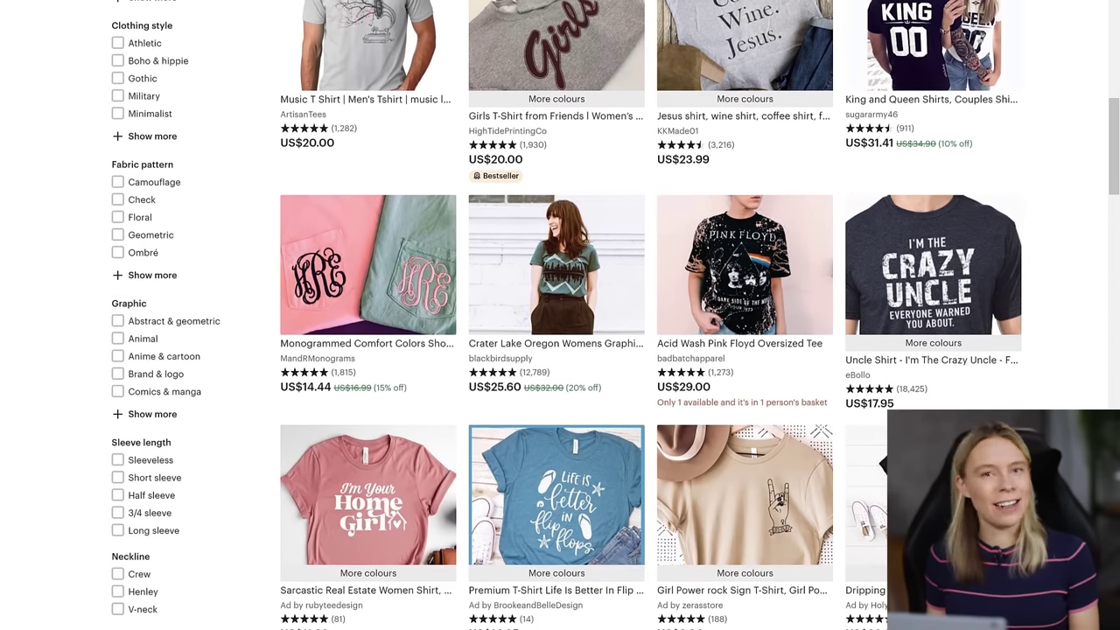
pyautogui.scroll(-2, 560, 315)
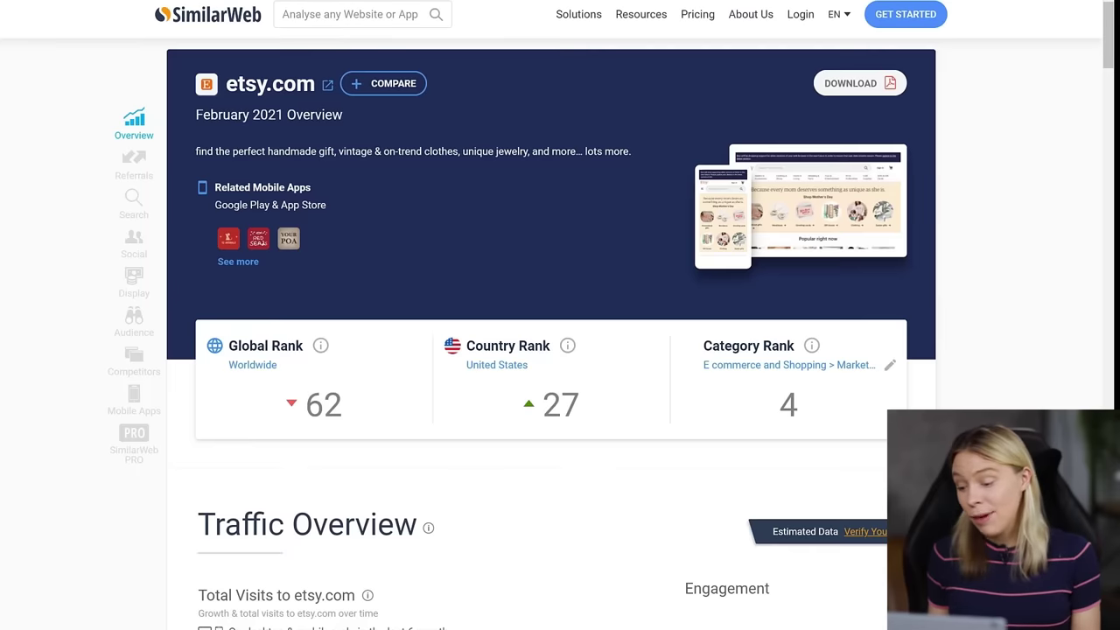
# Check the site ranks, total visits and traffic by country for etsy.com on SimilarWeb
pyautogui.scroll(-4, 560, 315)
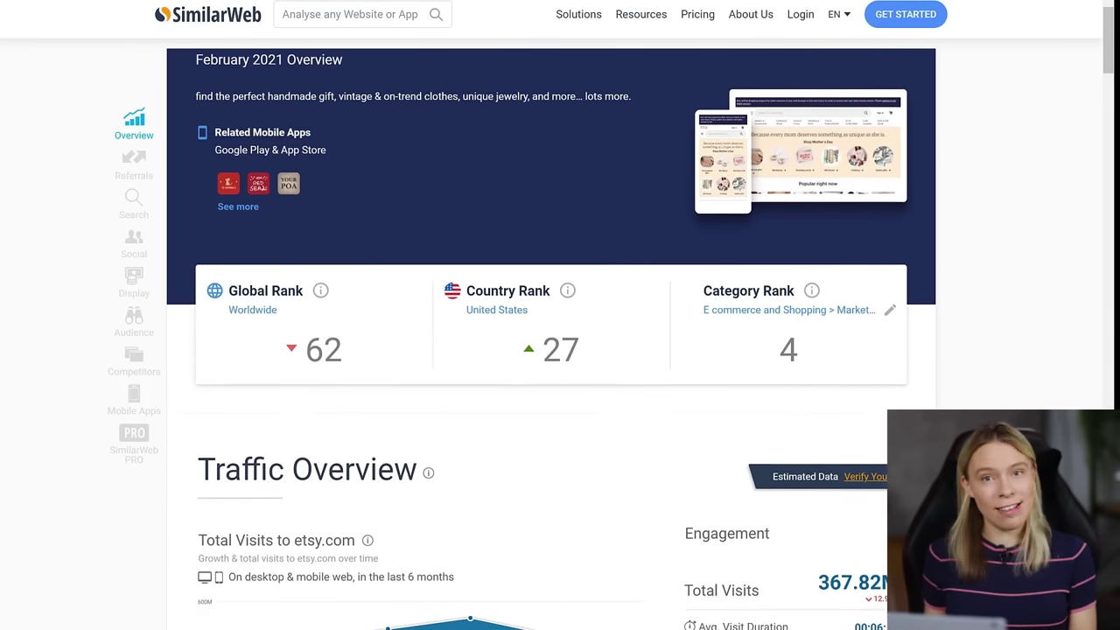
pyautogui.scroll(-1, 561, 315)
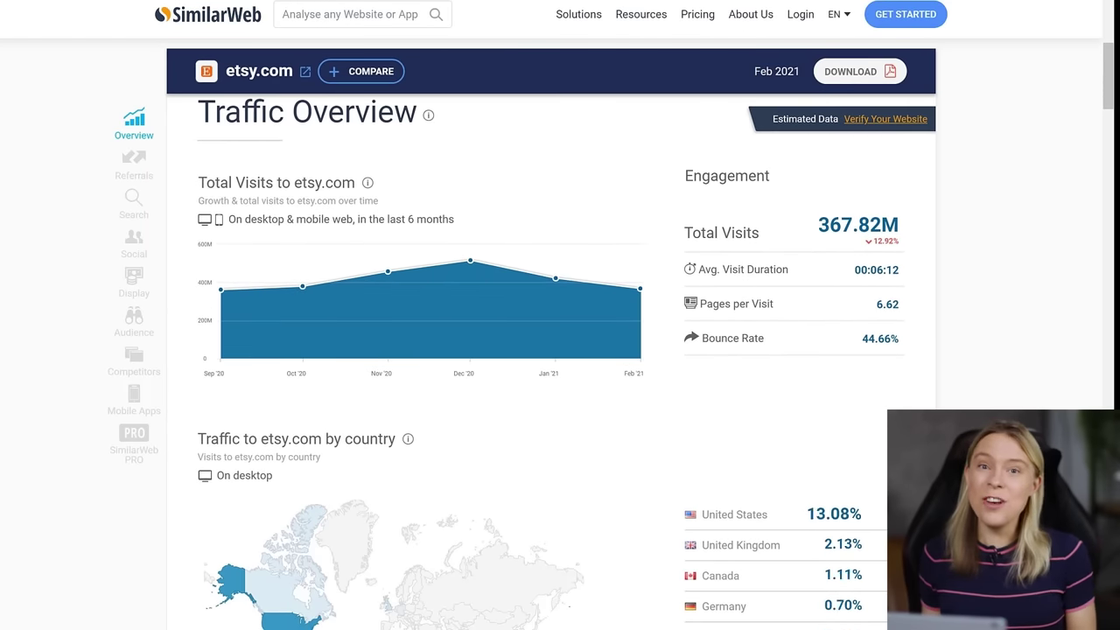
pyautogui.scroll(1, 560, 315)
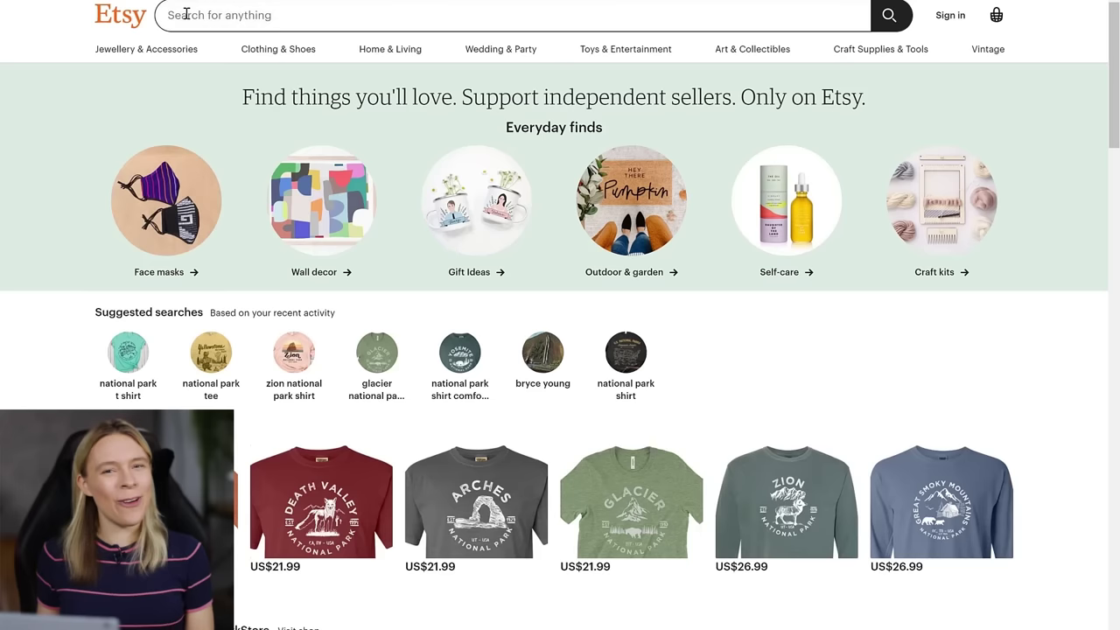
# Search Etsy for "40 free etsy listings" and read the SeaGlassJewelryEtsy listing "40 Free listings on Etsy"
pyautogui.write('free etsy ')
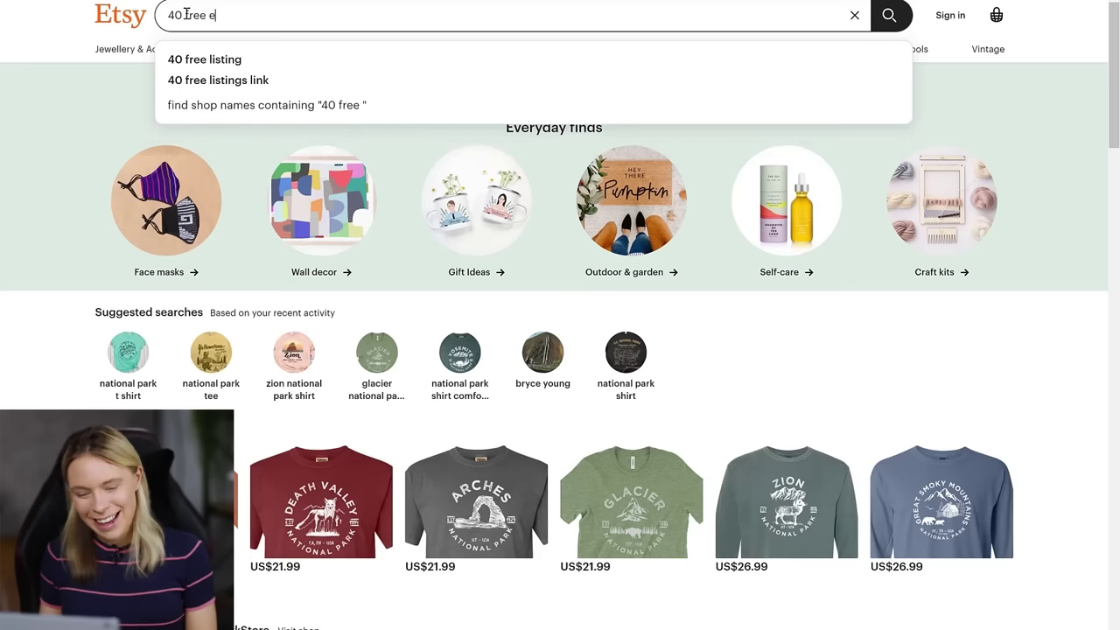
pyautogui.write('listings')
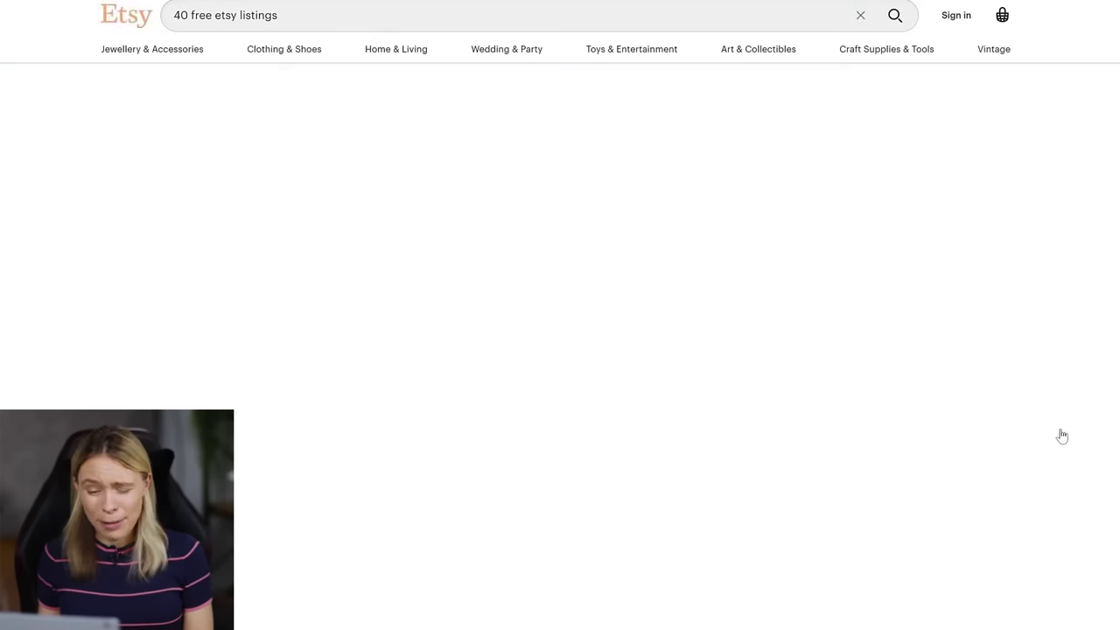
pyautogui.scroll(-2, 1066, 449)
pyautogui.scroll(-2, 1066, 449)
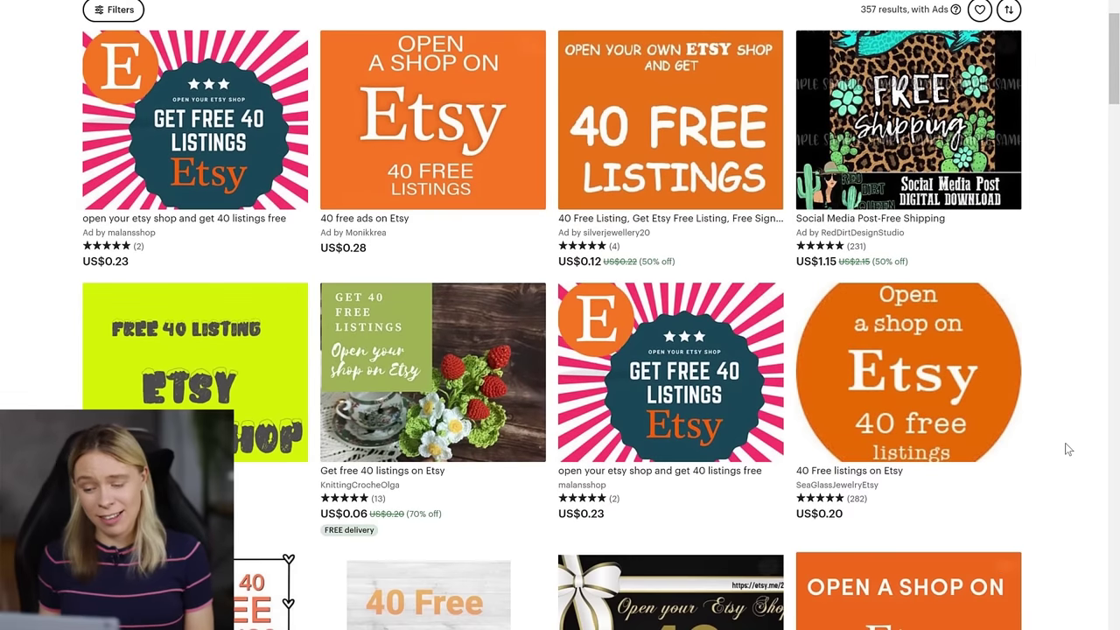
pyautogui.scroll(-1, 1066, 449)
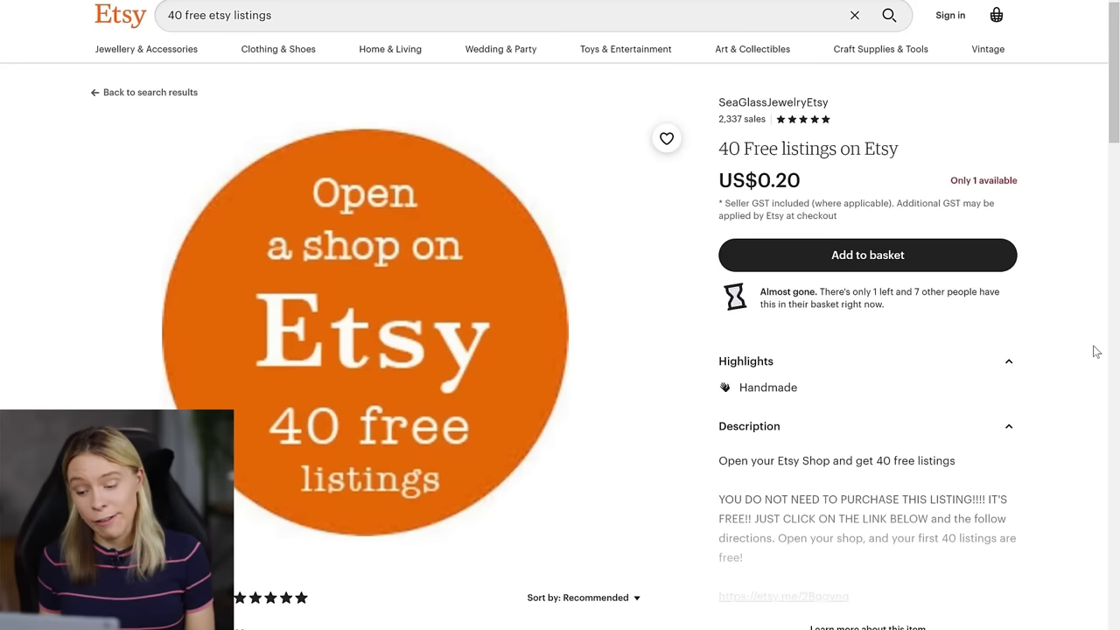
pyautogui.scroll(-2, 1096, 351)
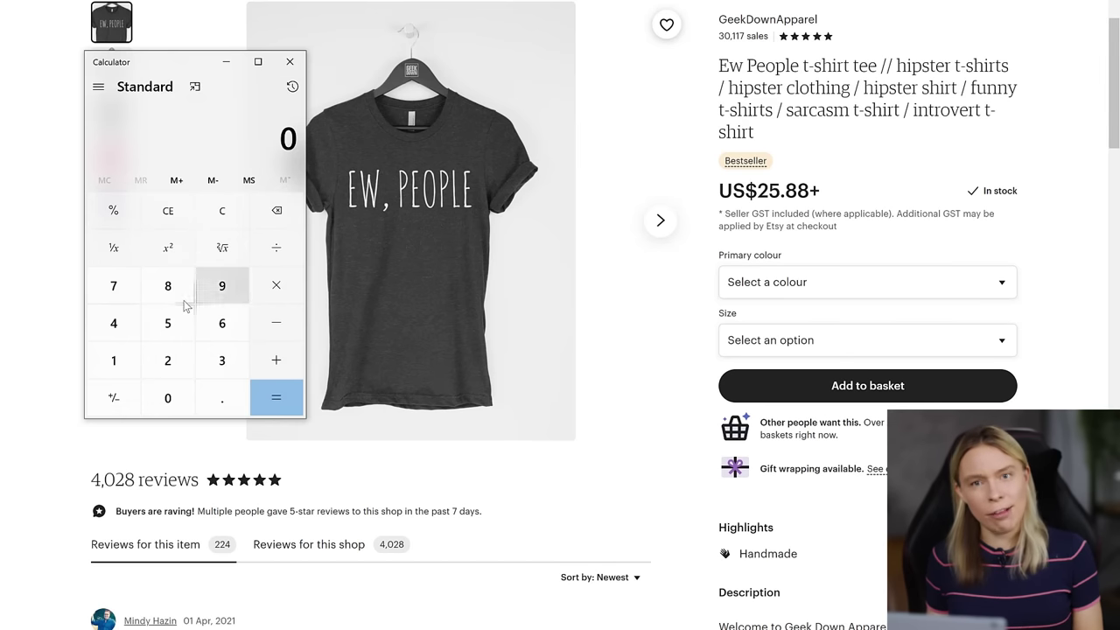
# Divide the Ew People T-shirt's 224 item reviews by the shop's 4,028 reviews in Calculator
pyautogui.click(178, 360)
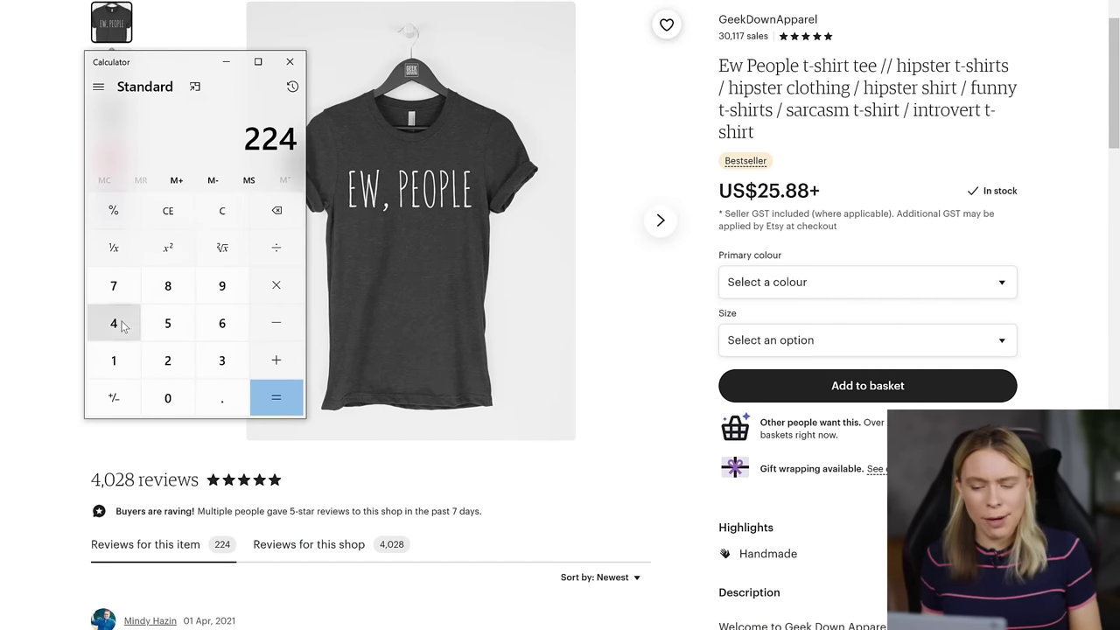
pyautogui.click(269, 248)
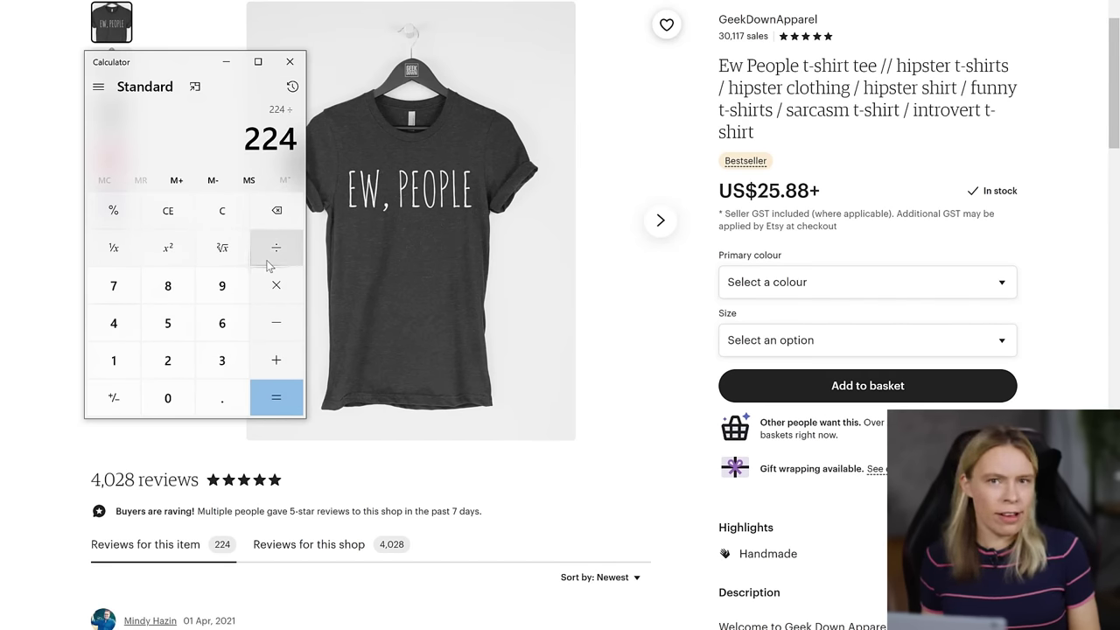
pyautogui.click(125, 326)
pyautogui.click(167, 396)
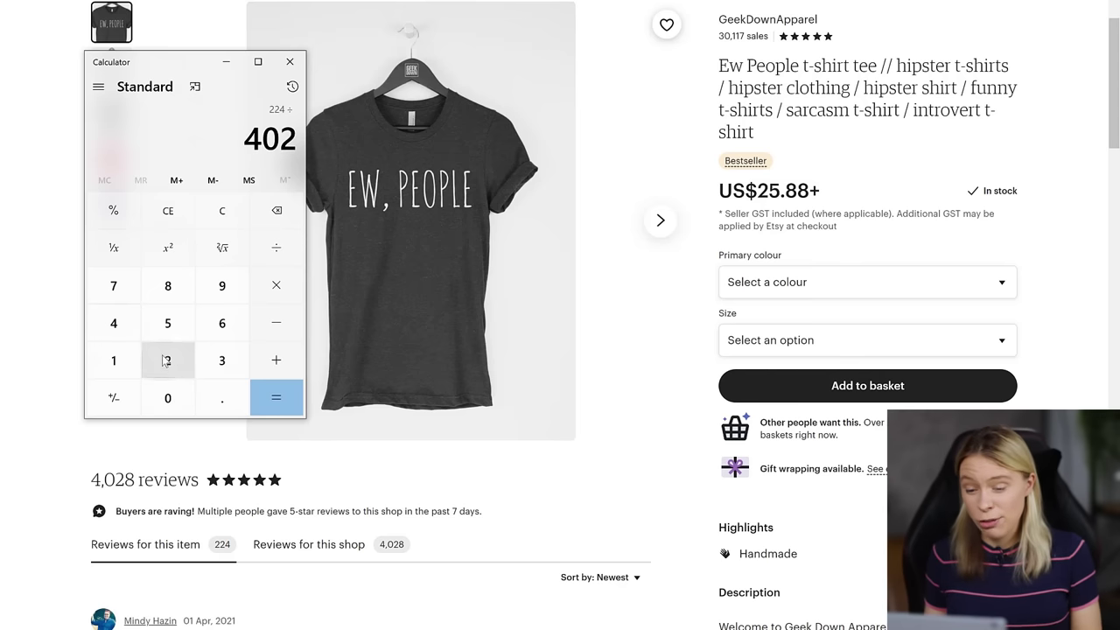
pyautogui.click(167, 291)
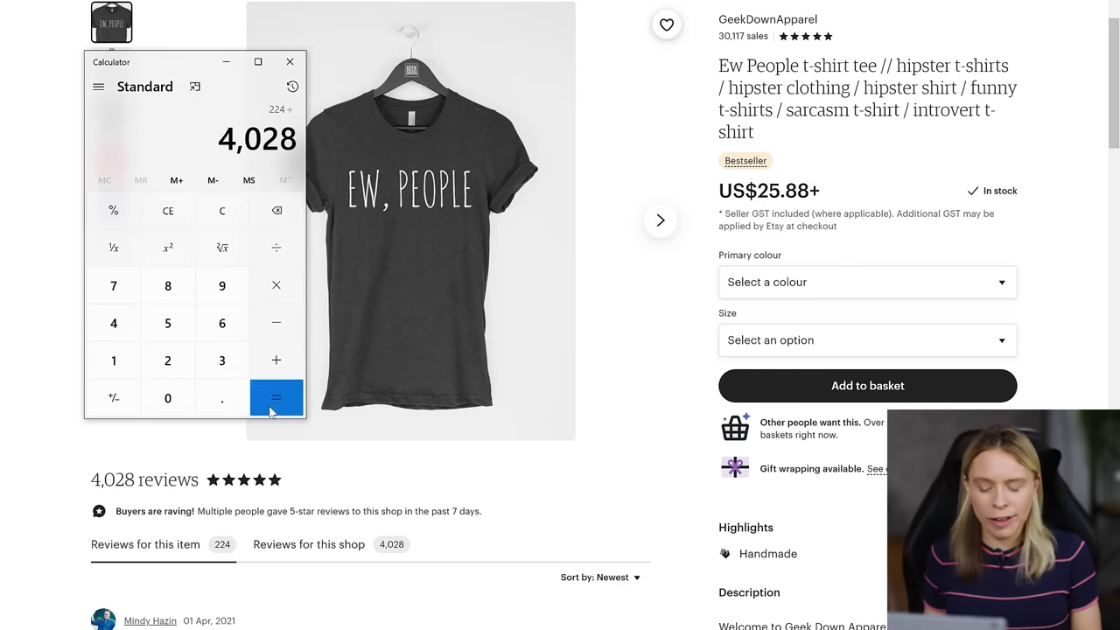
pyautogui.click(270, 410)
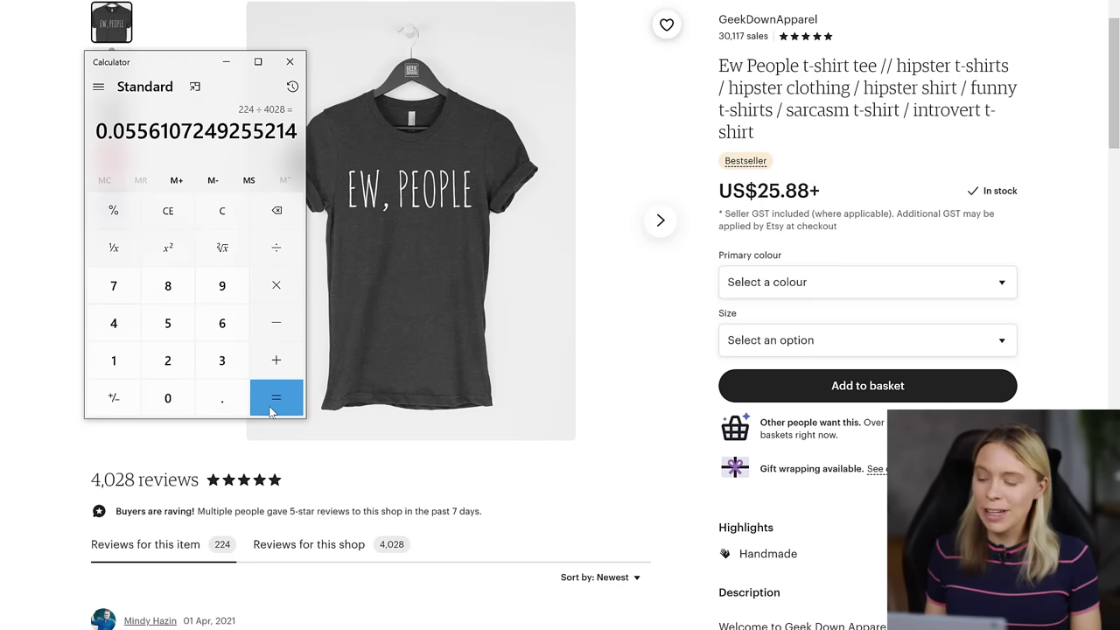
# Multiply the shop's 30,117 sales by the shirt's review share of 0.055 in Calculator
pyautogui.click(214, 213)
pyautogui.click(221, 359)
pyautogui.click(169, 397)
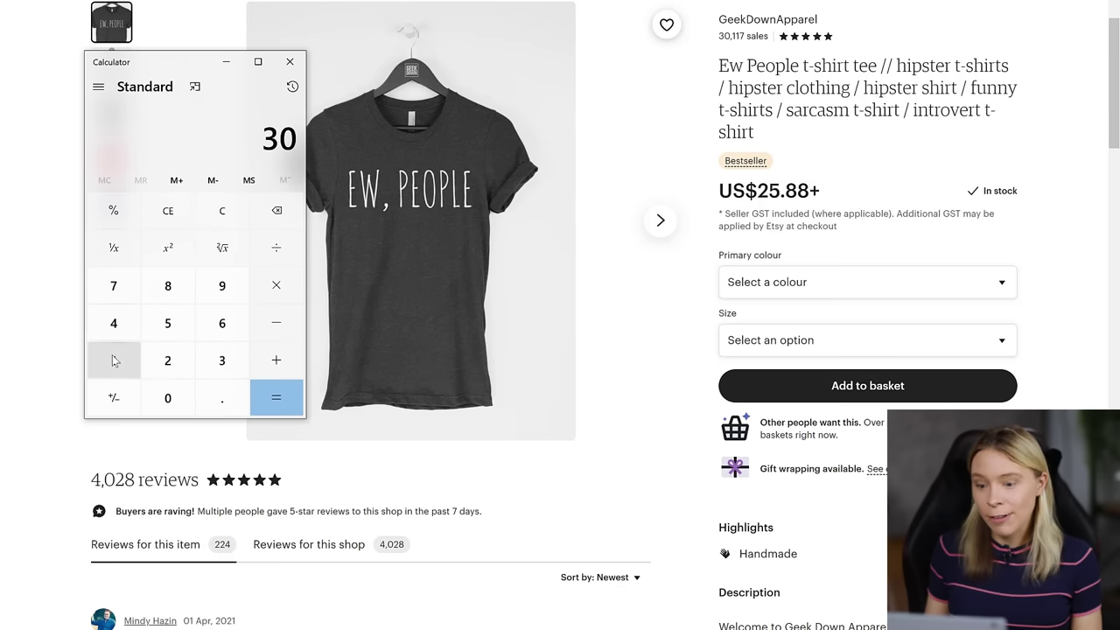
pyautogui.click(113, 360)
pyautogui.click(113, 360)
pyautogui.click(113, 286)
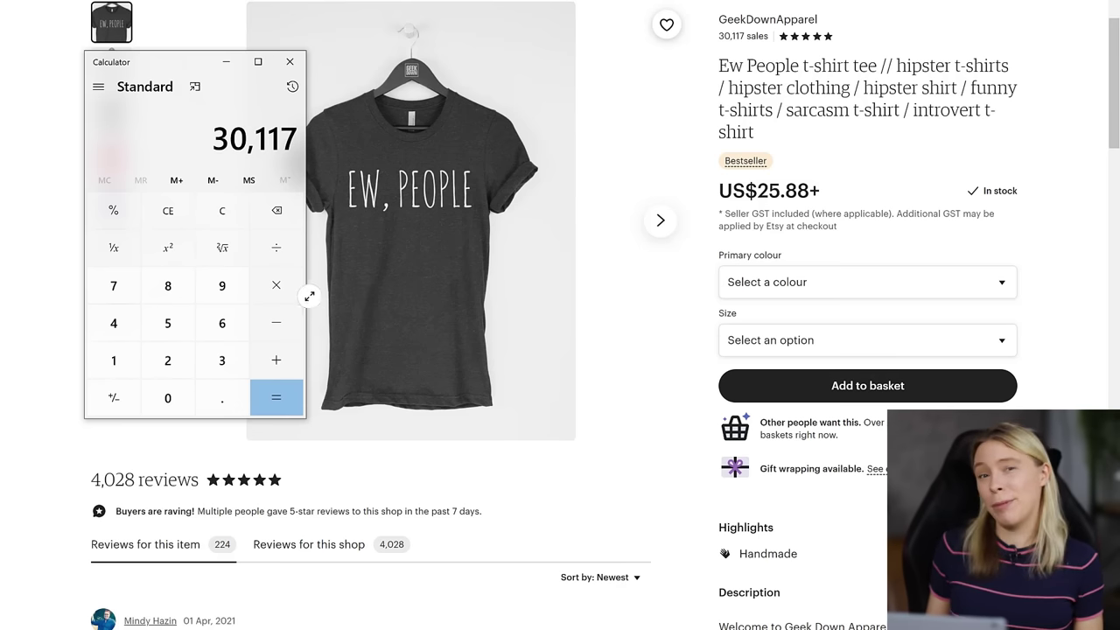
pyautogui.click(284, 289)
pyautogui.click(226, 398)
pyautogui.click(174, 394)
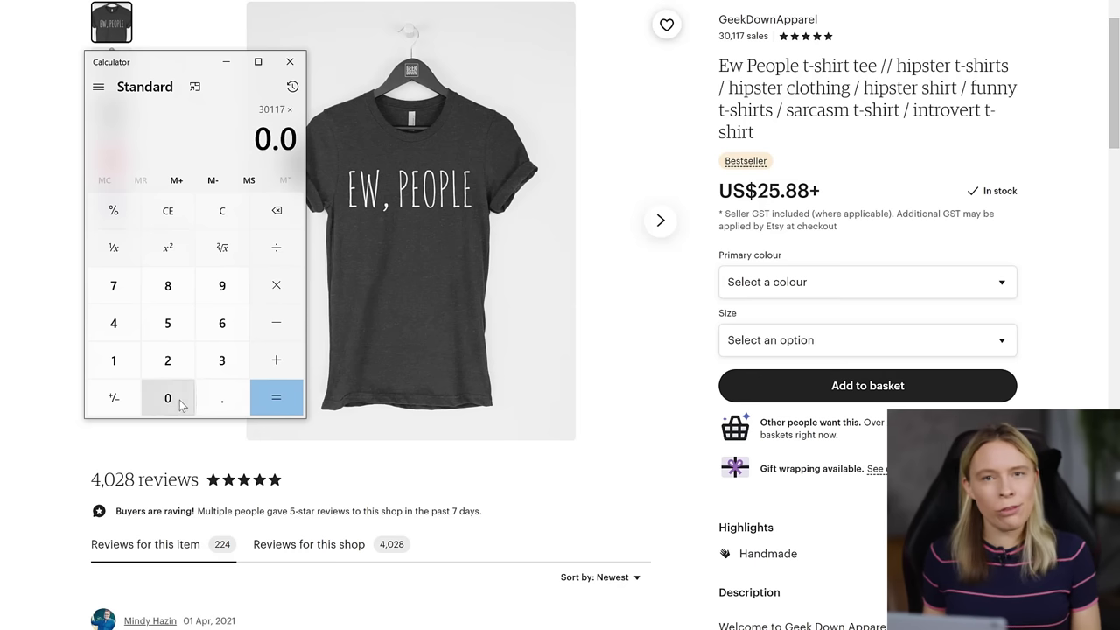
pyautogui.click(167, 323)
pyautogui.click(167, 322)
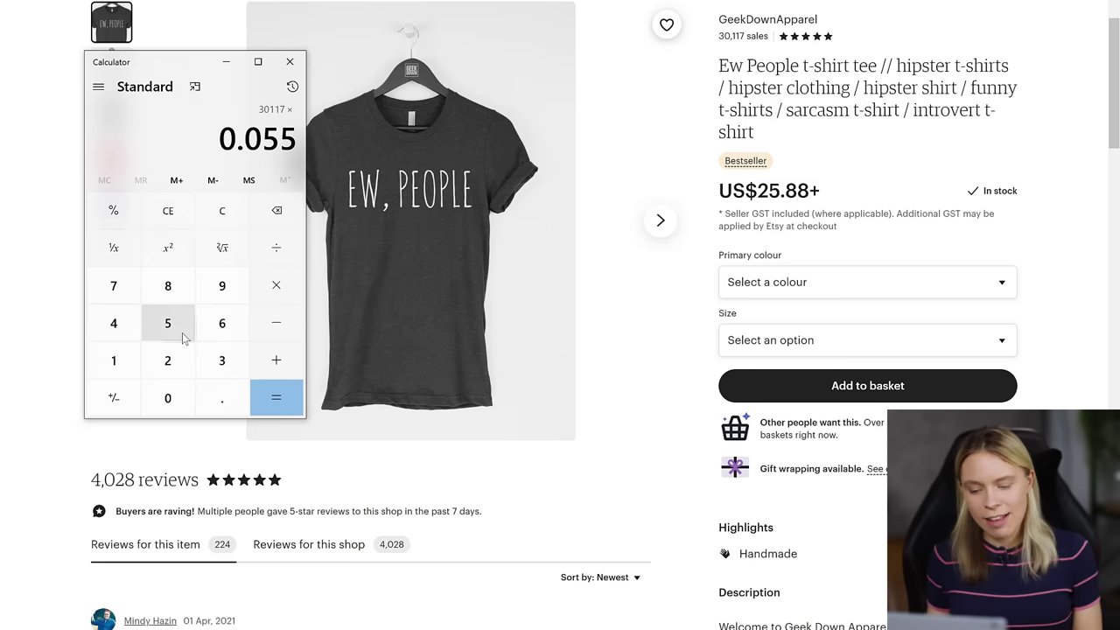
pyautogui.click(265, 401)
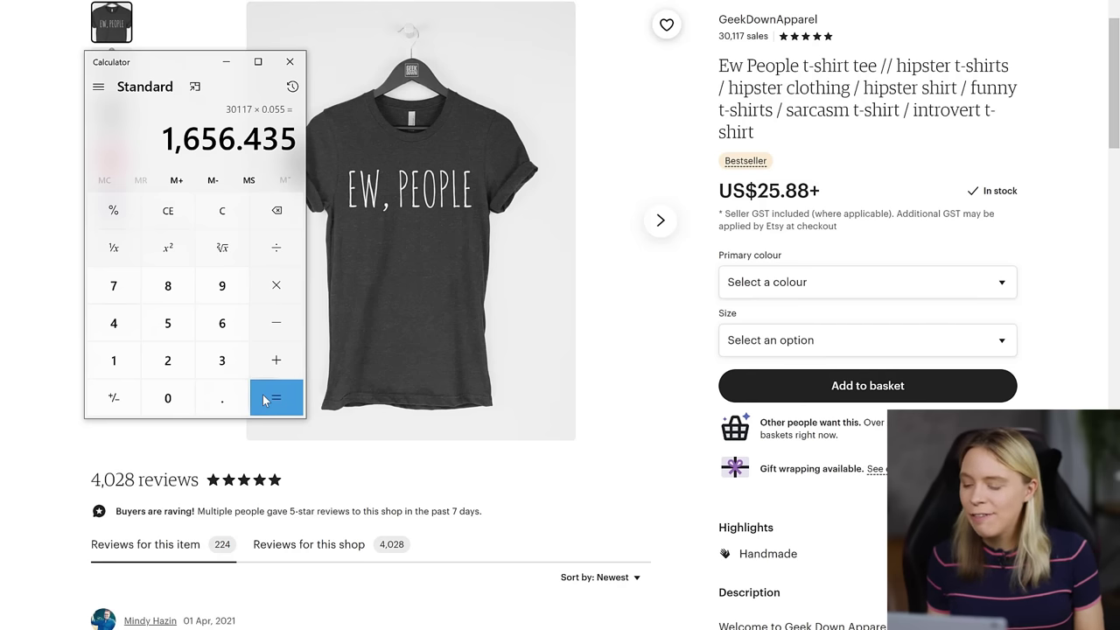
# Multiply the estimated number of shirts sold by the shirt's price of 25.88
pyautogui.click(274, 282)
pyautogui.click(159, 366)
pyautogui.click(168, 324)
pyautogui.press('.')
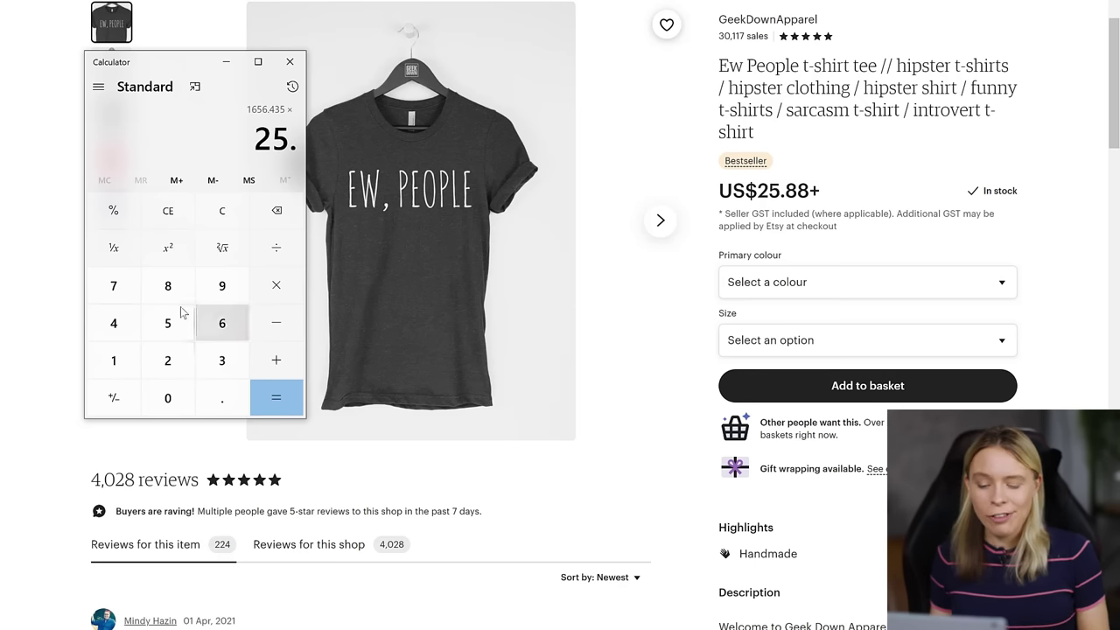
pyautogui.click(169, 294)
pyautogui.click(169, 295)
pyautogui.press('Return')
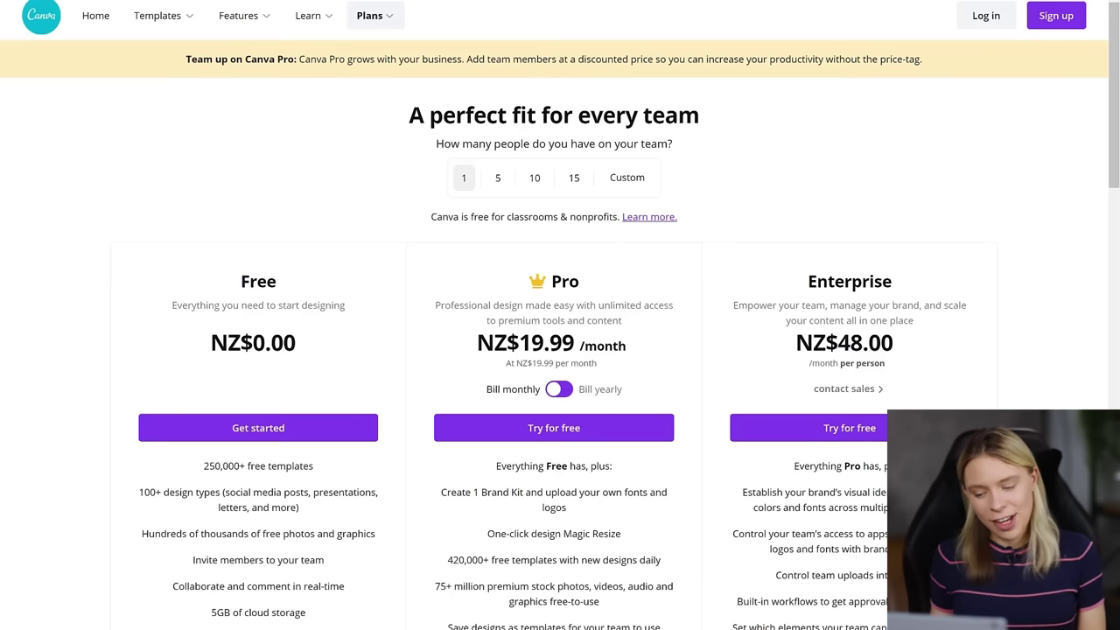
# Switch to Canva and create a new design with a custom size of 4500 × 5100 px
pyautogui.click(609, 437)
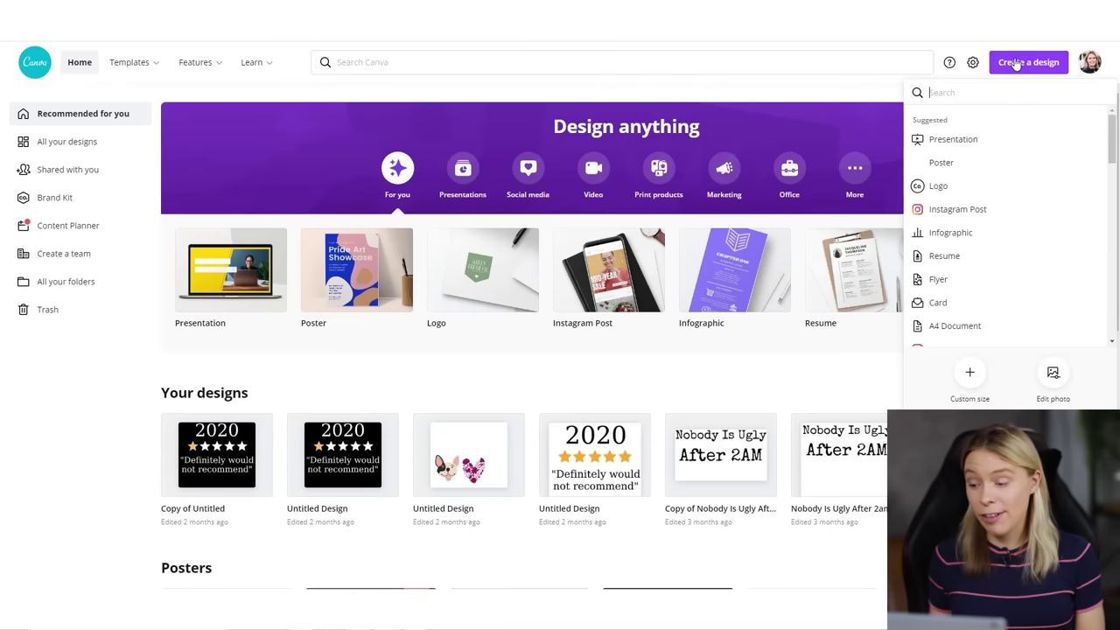
pyautogui.click(973, 378)
pyautogui.write('4')
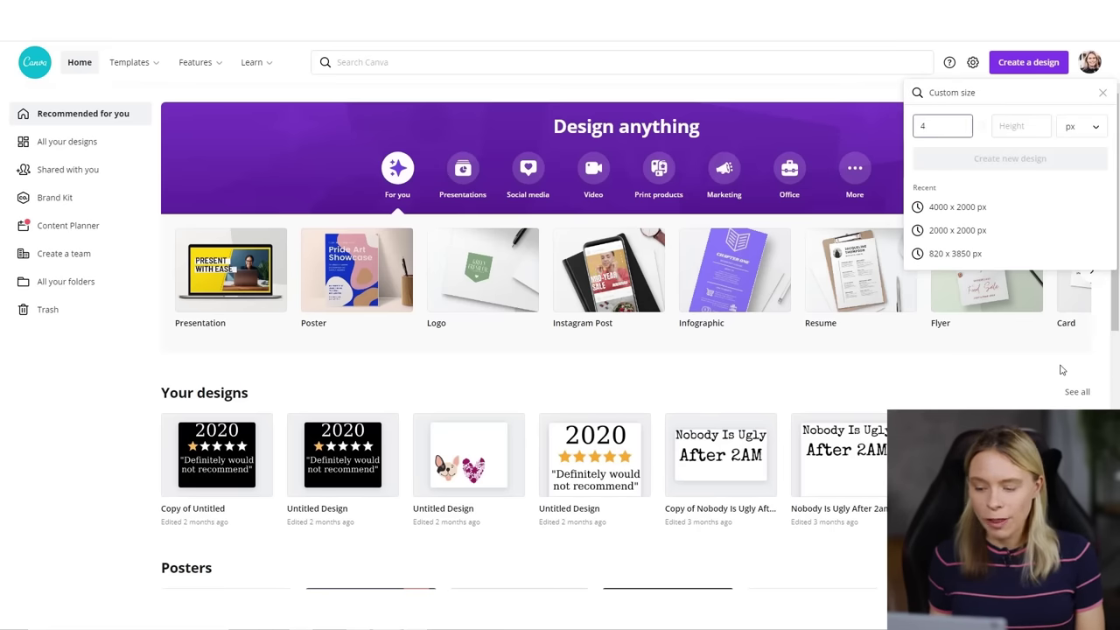
pyautogui.write('500')
pyautogui.press('Tab')
pyautogui.write('5100')
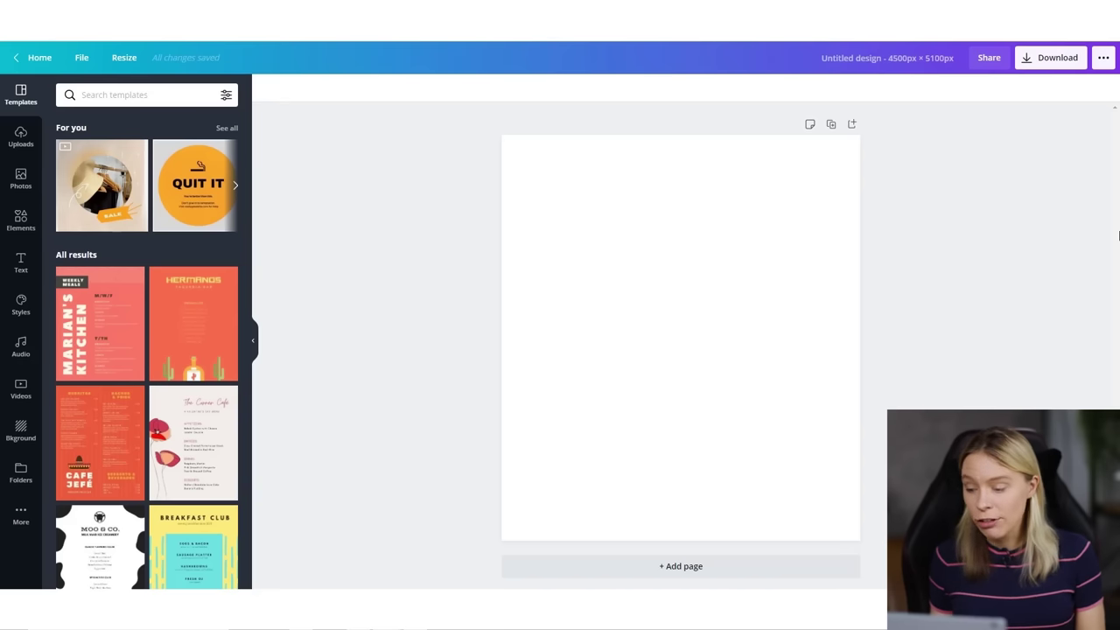
# Change the blank page's background color to black
pyautogui.click(670, 225)
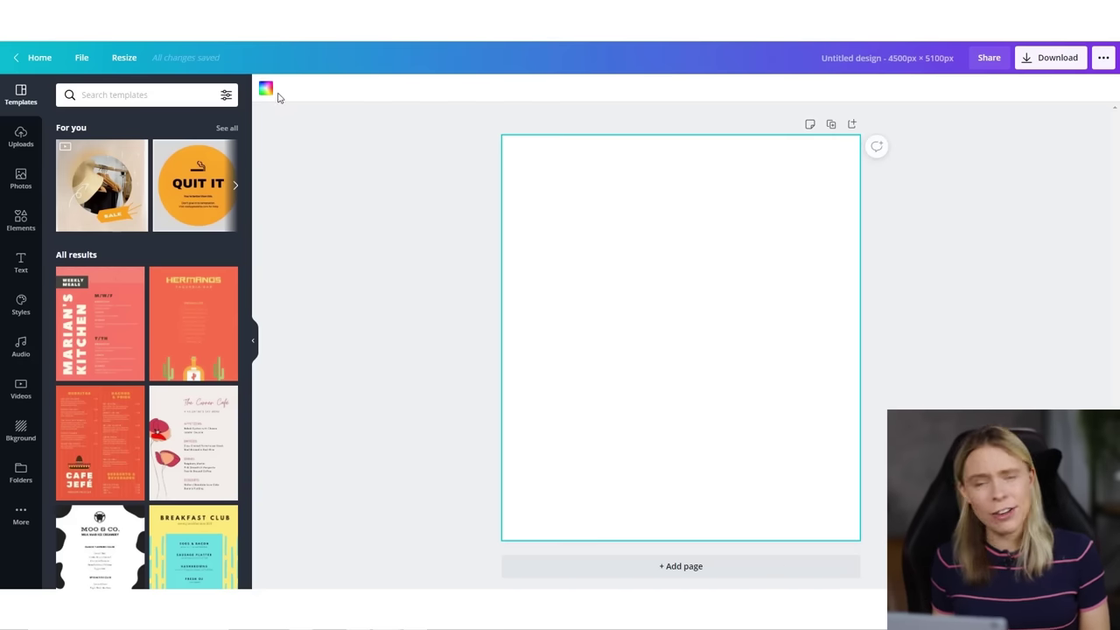
pyautogui.click(266, 91)
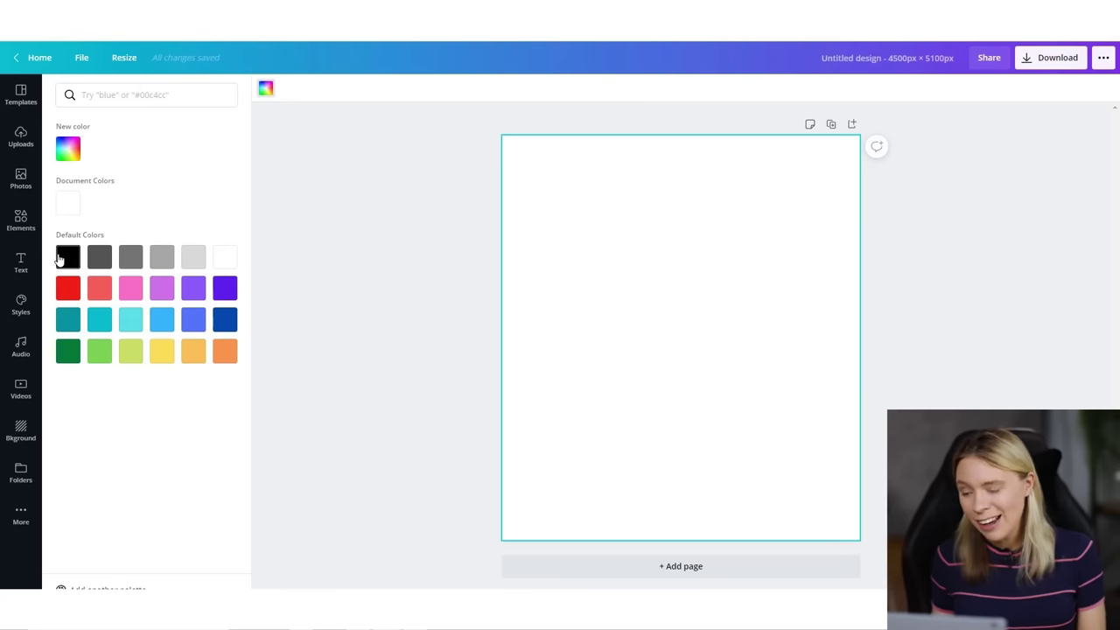
pyautogui.click(65, 256)
pyautogui.click(337, 218)
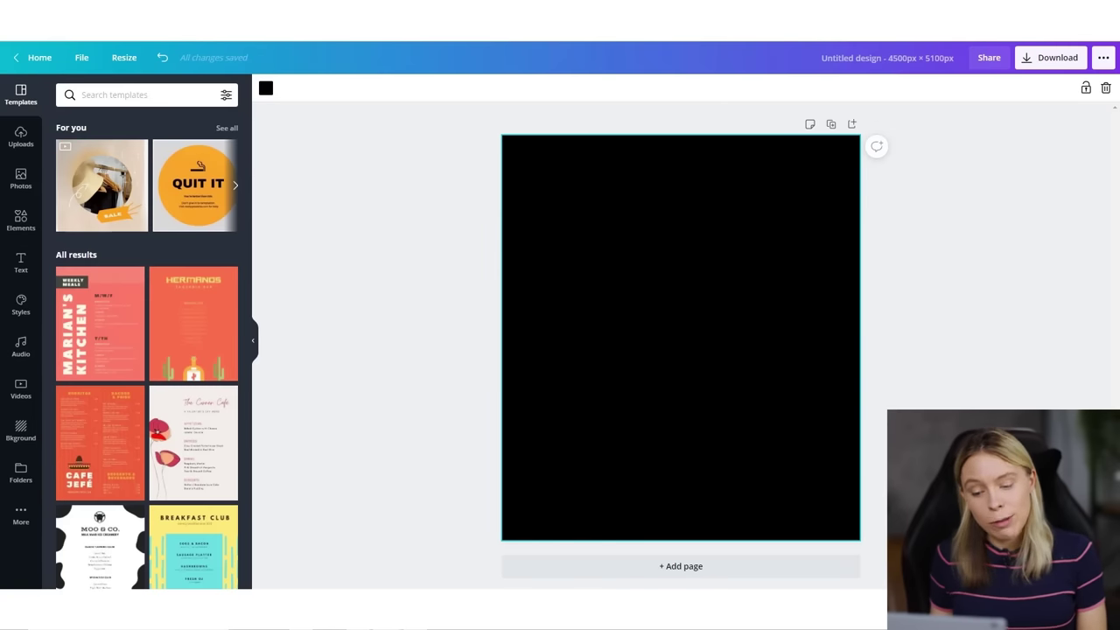
# Rename the design as "Tutorial Example"
pyautogui.click(886, 60)
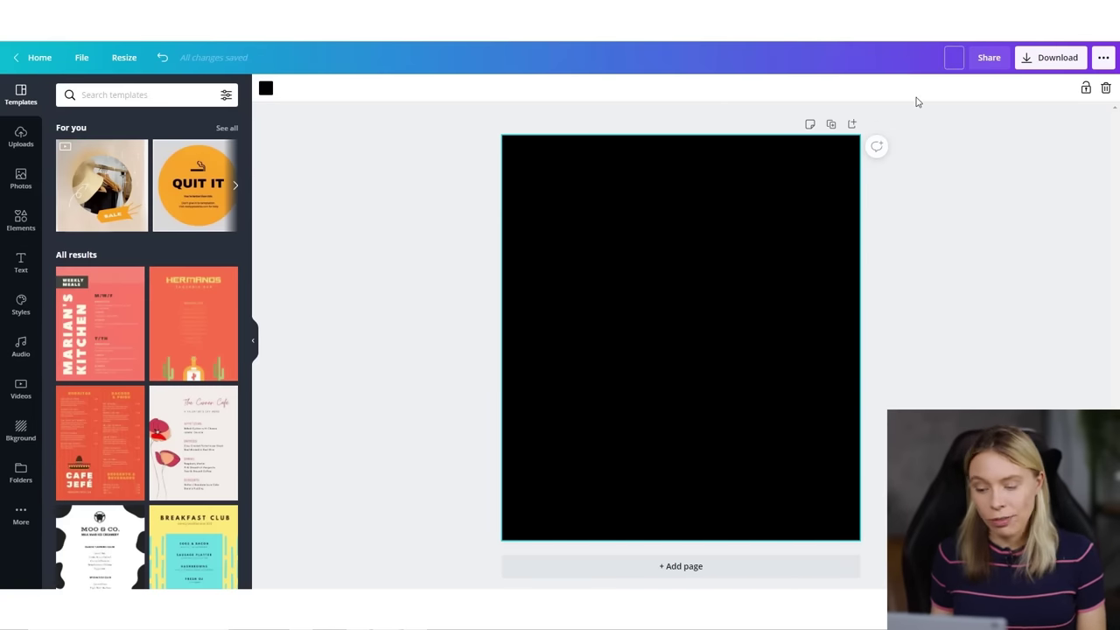
pyautogui.write('Tutorial Exampl')
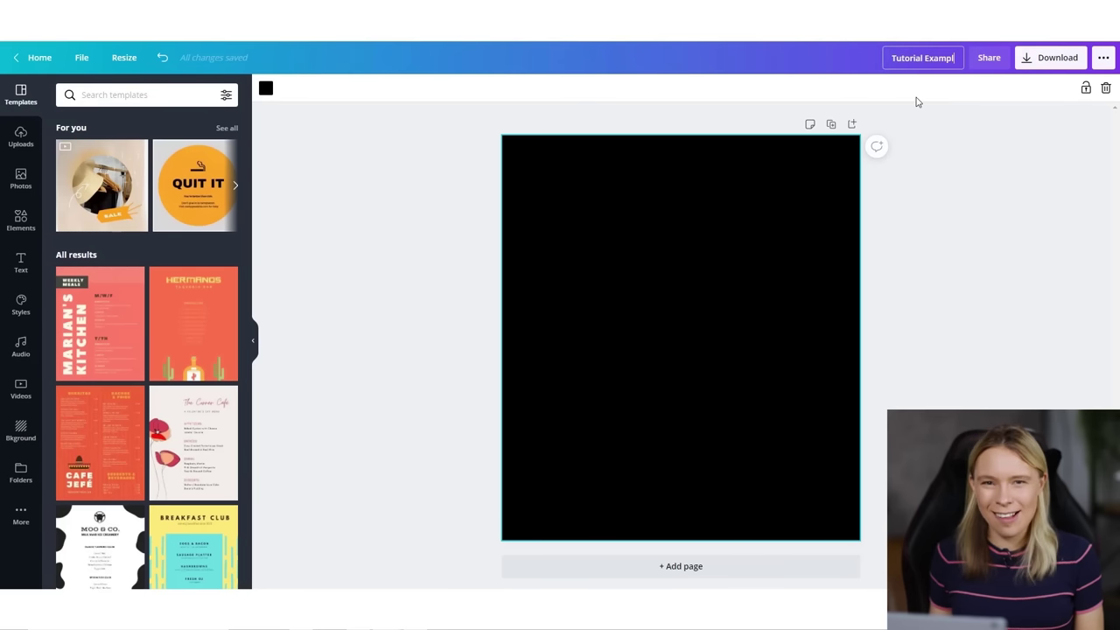
pyautogui.write('e')
pyautogui.press('Return')
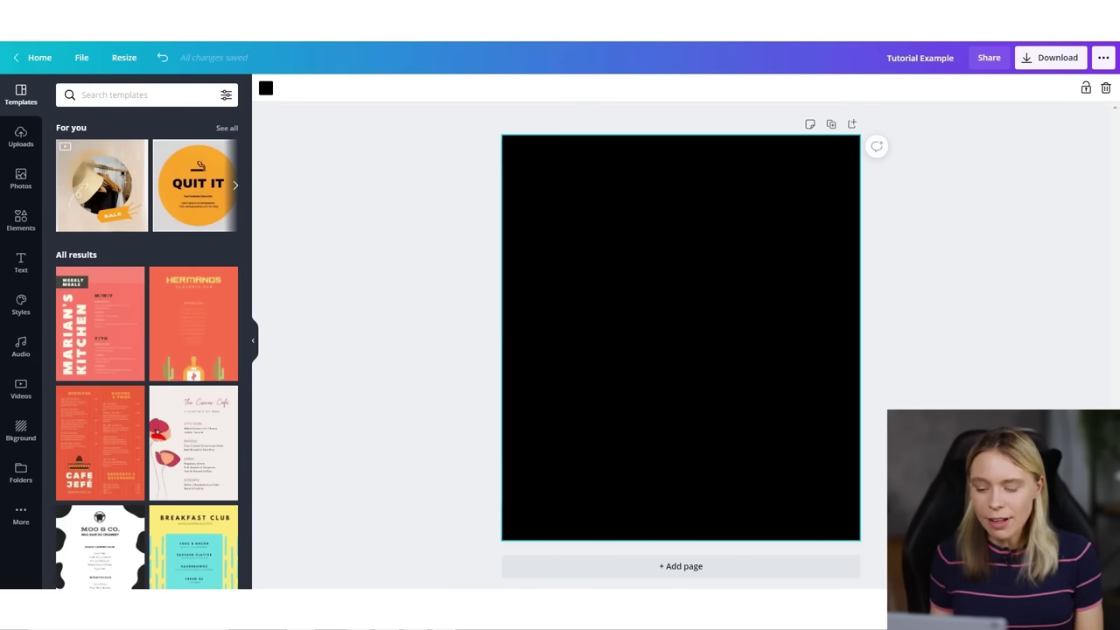
# Browse the element categories and search the elements for "dog footprint"
pyautogui.click(15, 222)
pyautogui.scroll(-3, 120, 224)
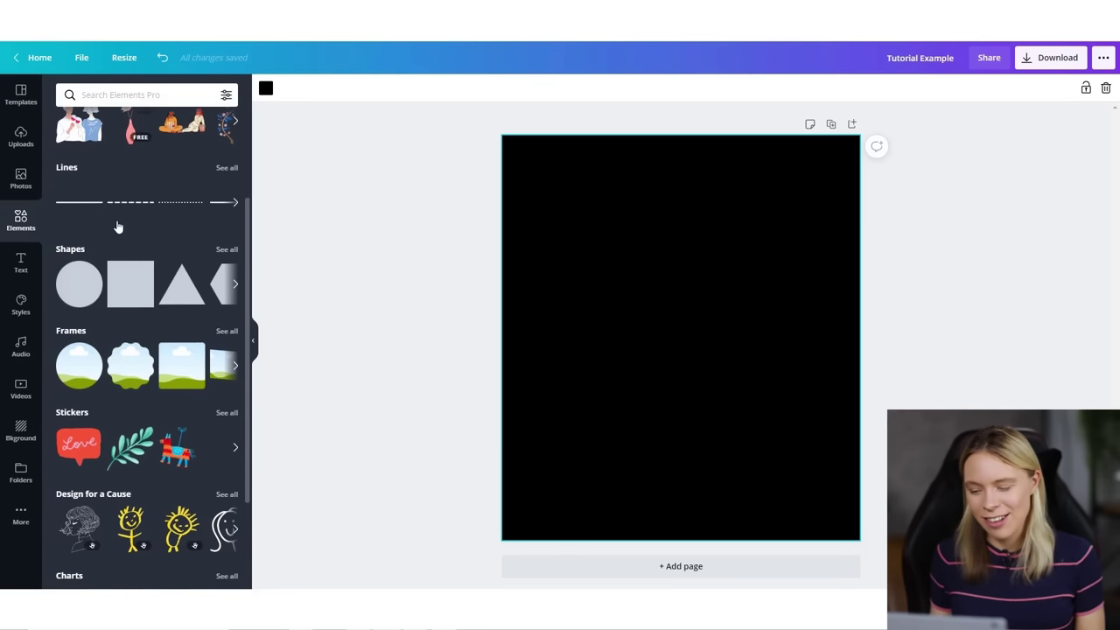
pyautogui.scroll(-3, 117, 227)
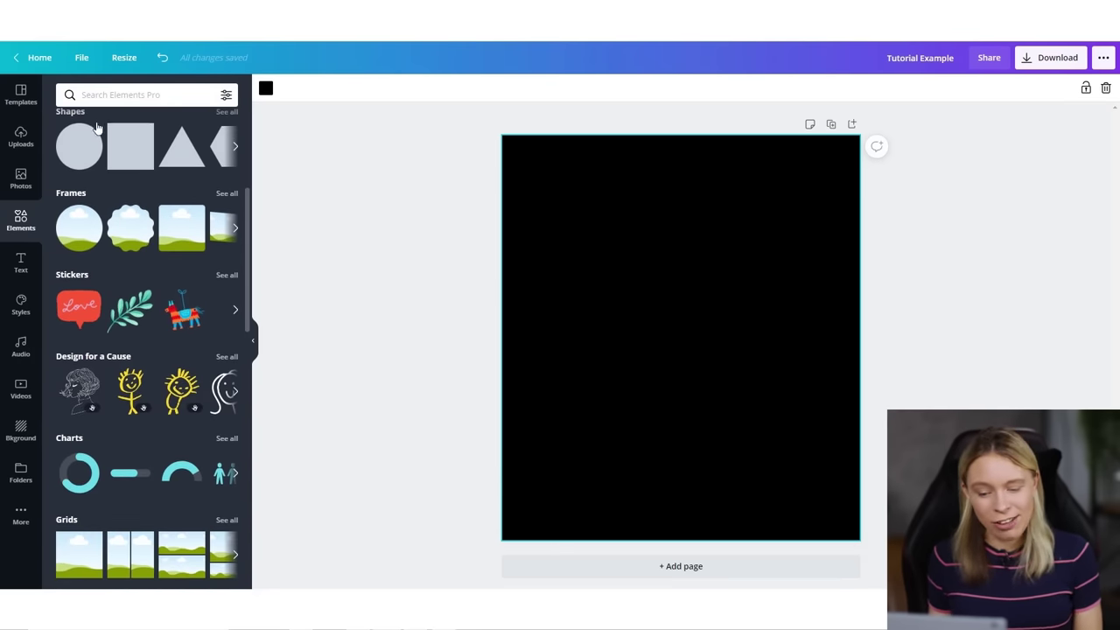
pyautogui.click(137, 98)
pyautogui.write('dog footprin')
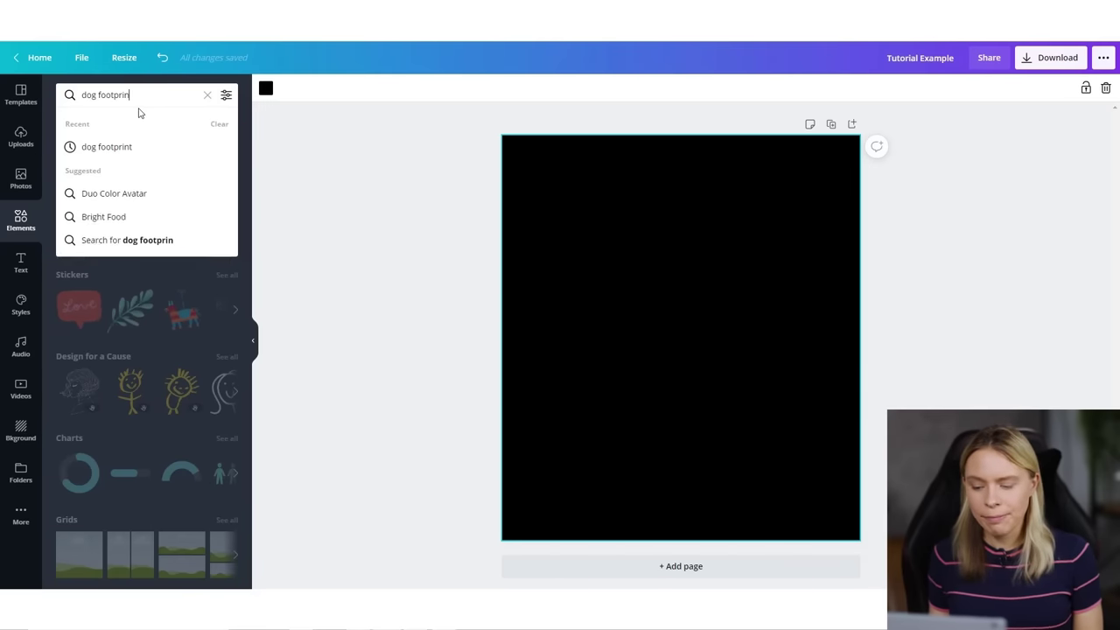
pyautogui.write('t')
pyautogui.press('Return')
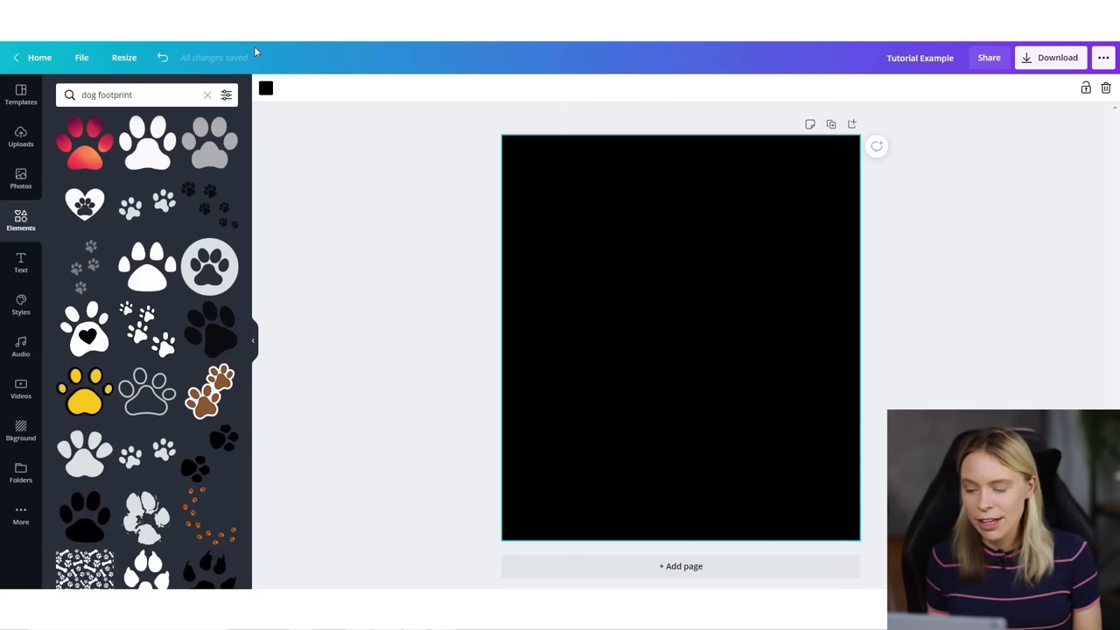
# Read the license terms of the free graphic with four small gray paw prints
pyautogui.click(103, 247)
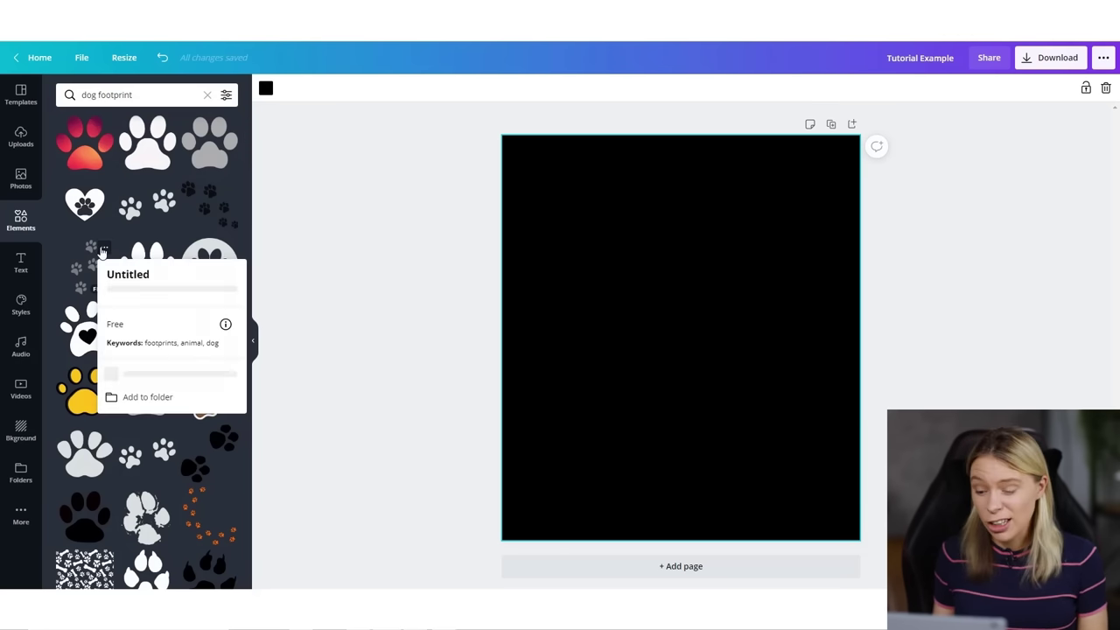
pyautogui.click(226, 335)
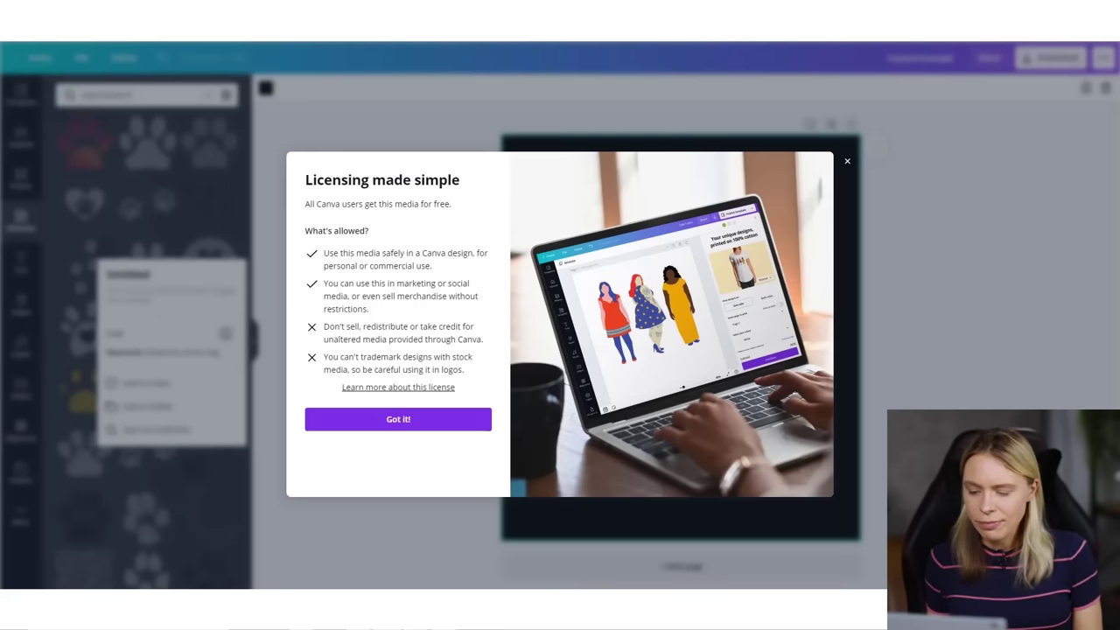
pyautogui.click(477, 426)
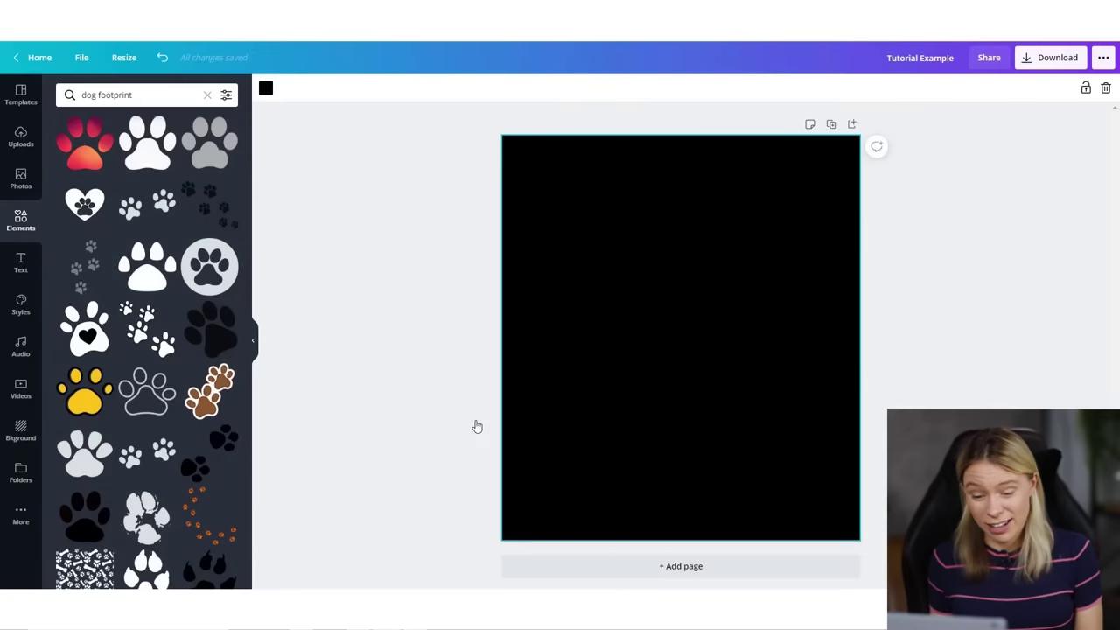
# Add the free four-paw-print graphic to the page and move it to the page's upper-right area
pyautogui.click(62, 263)
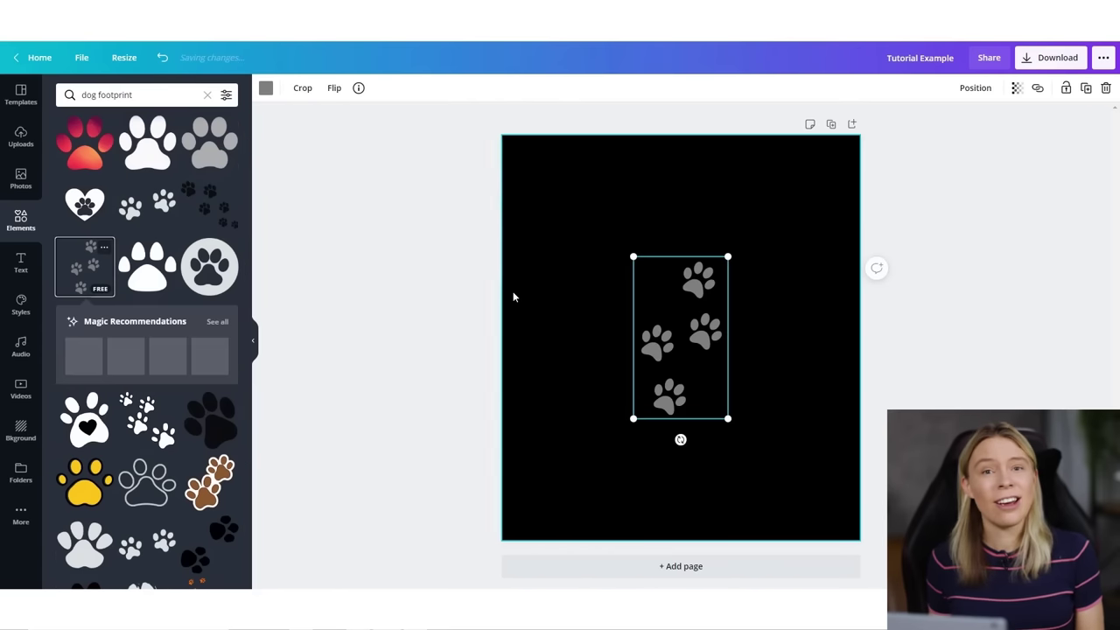
pyautogui.moveTo(658, 343); pyautogui.dragTo(735, 264)
pyautogui.click(911, 359)
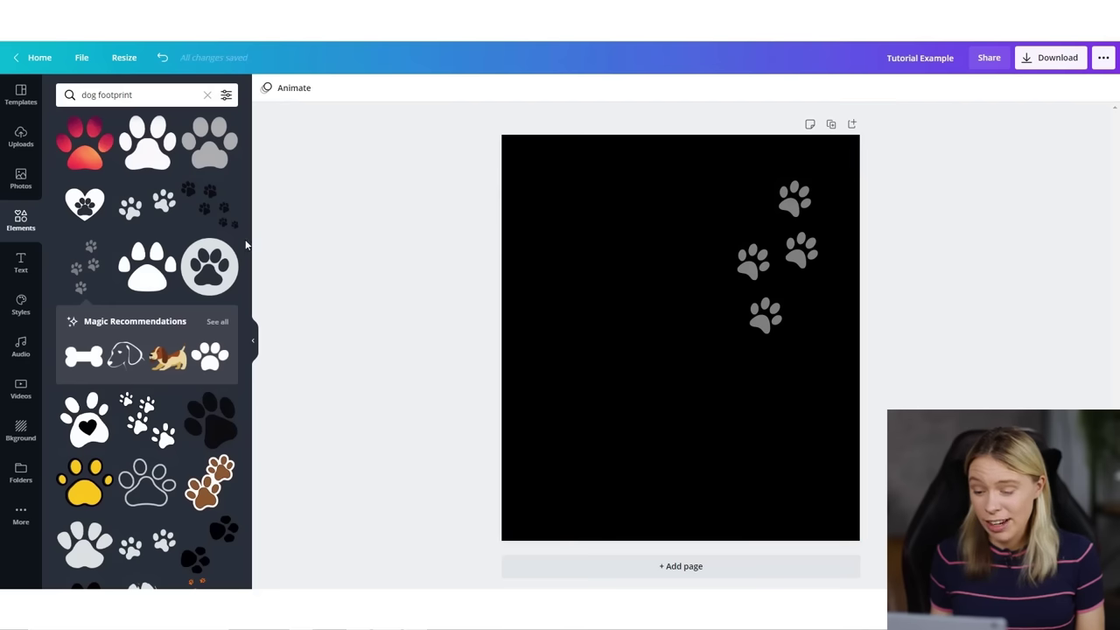
# Add a heading text box to the black page
pyautogui.click(19, 271)
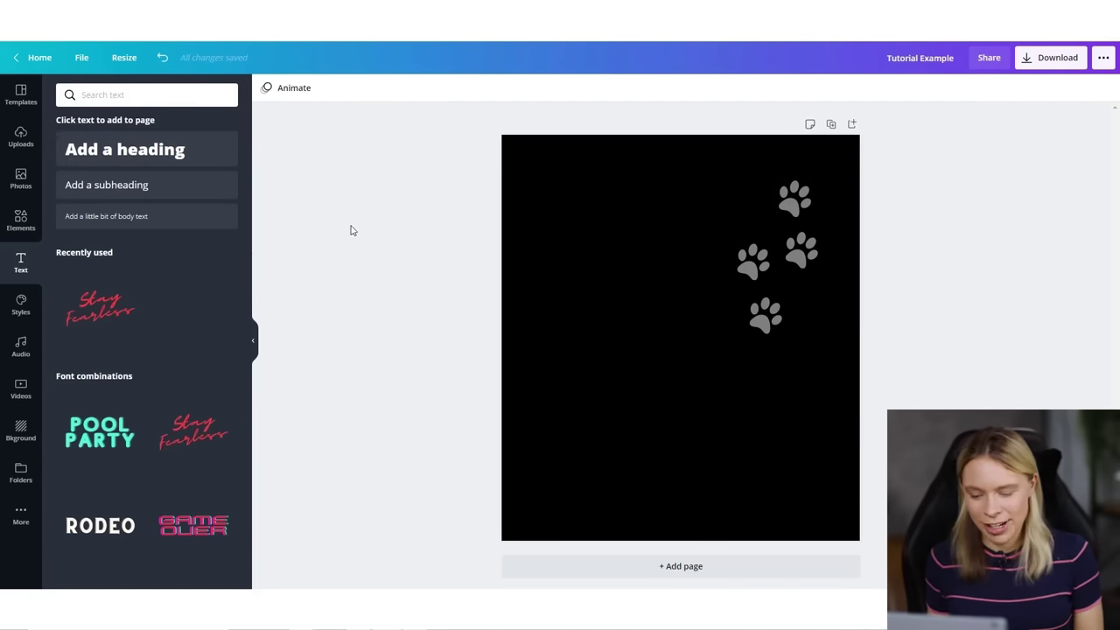
pyautogui.click(160, 149)
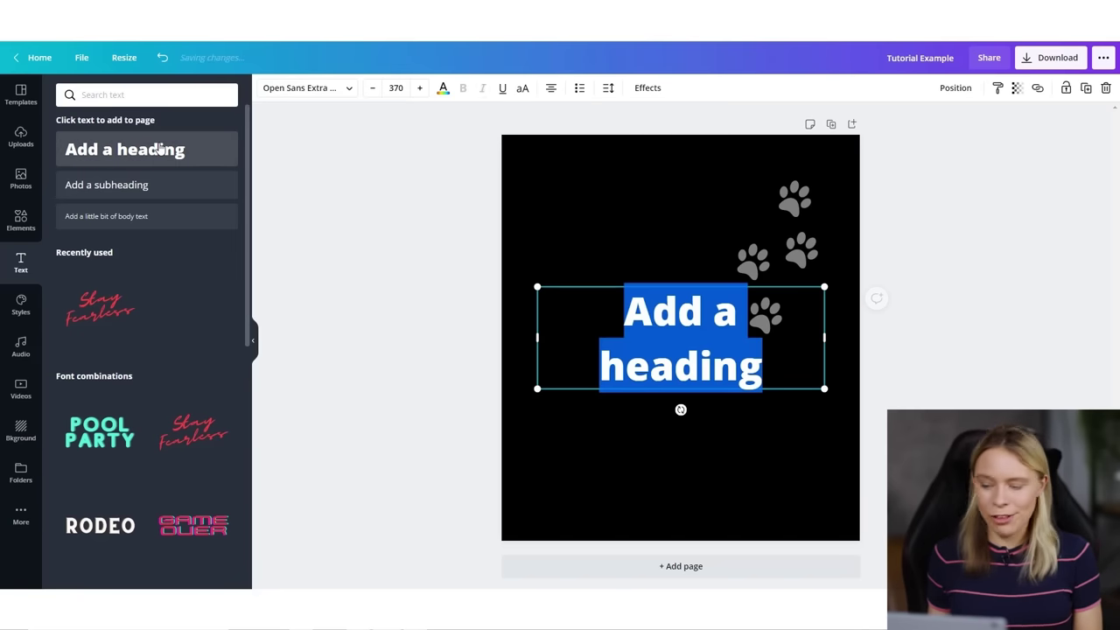
# Browse the handwriting fonts and set the heading's font to Amatic SC
pyautogui.click(269, 93)
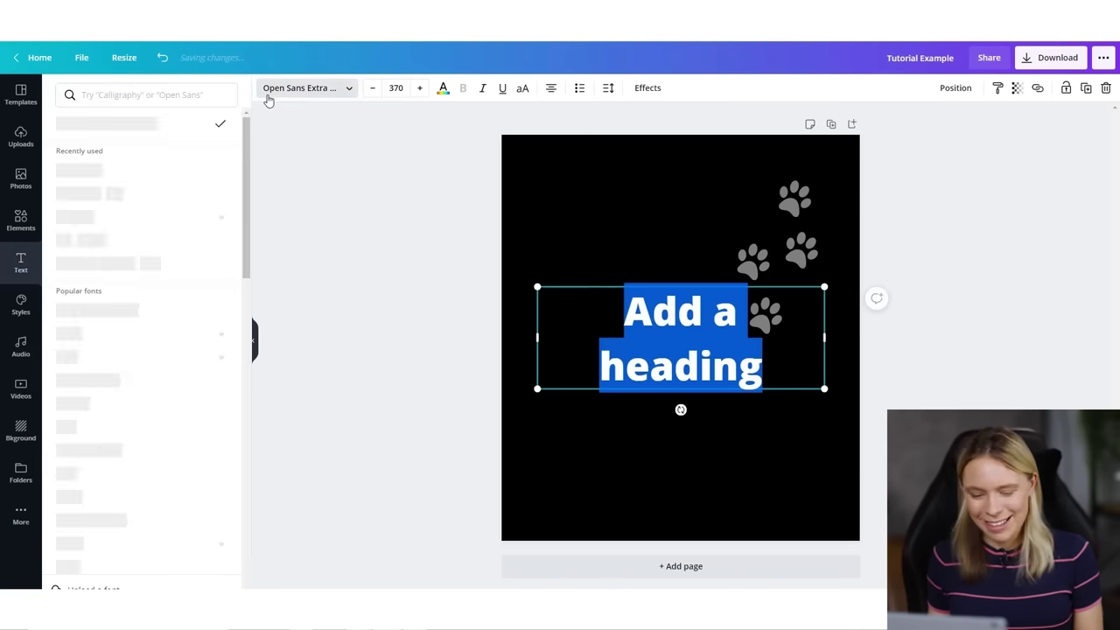
pyautogui.click(137, 95)
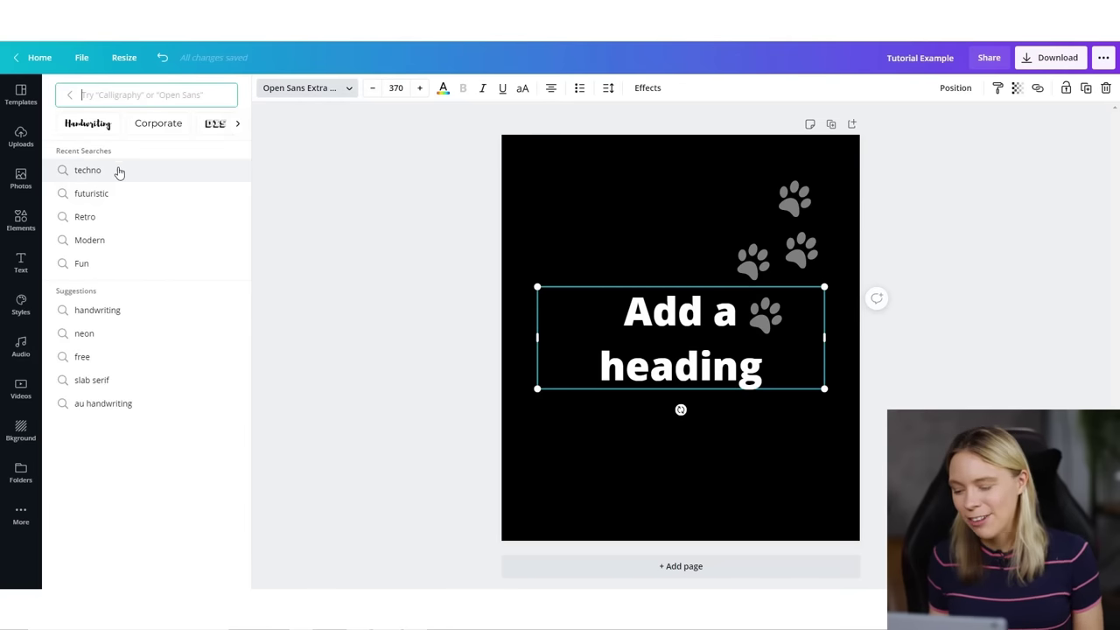
pyautogui.click(108, 317)
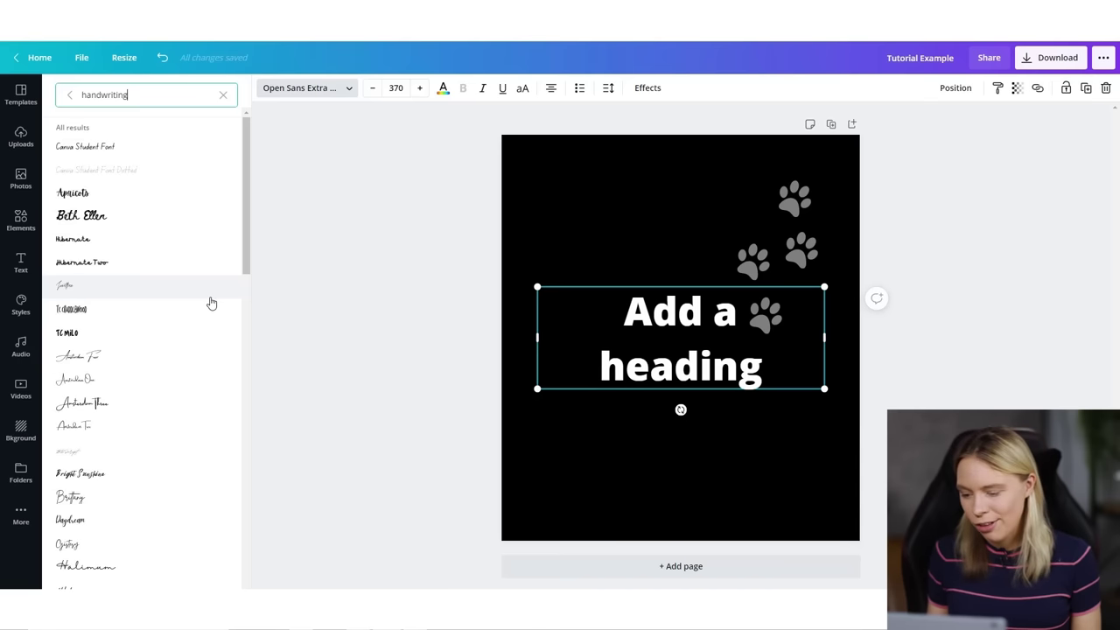
pyautogui.scroll(-1, 211, 303)
pyautogui.scroll(-1, 206, 308)
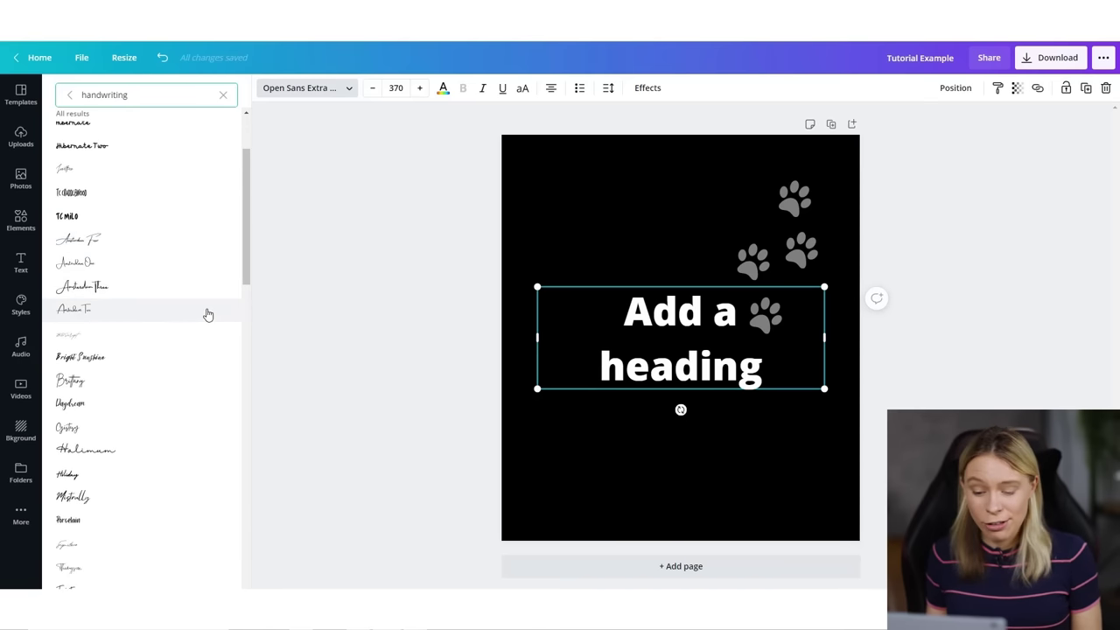
pyautogui.scroll(-3, 207, 314)
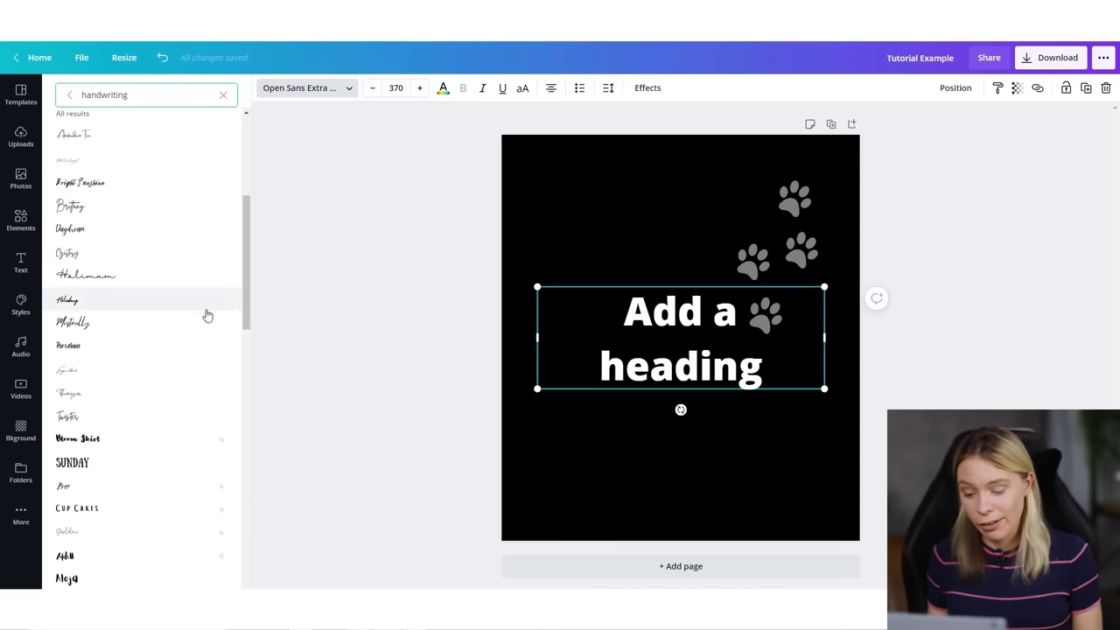
pyautogui.scroll(-3, 208, 316)
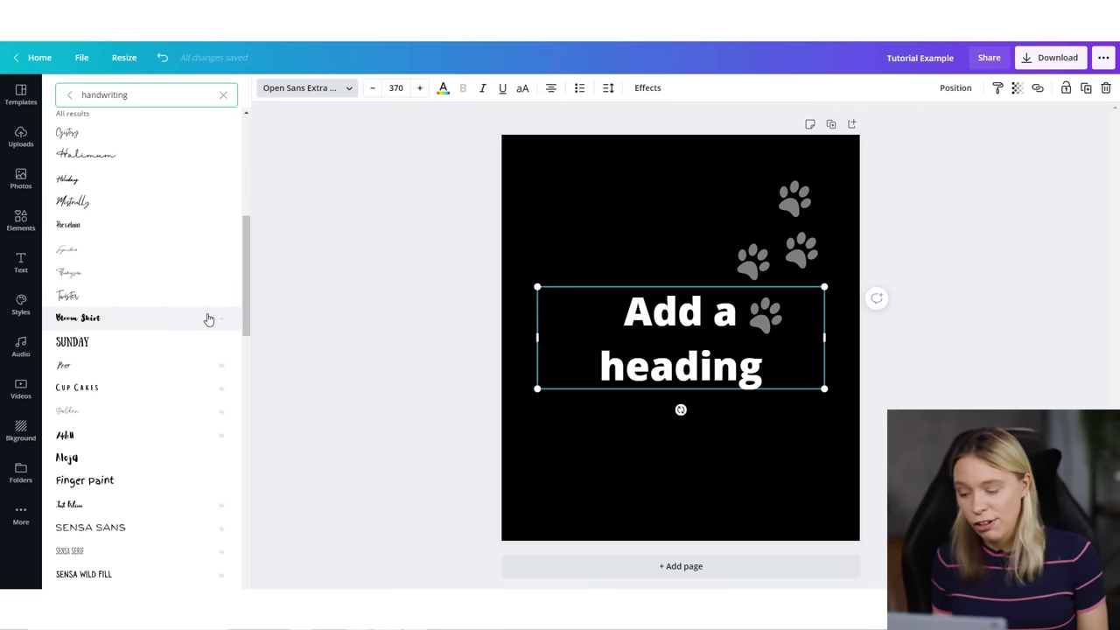
pyautogui.scroll(-3, 209, 318)
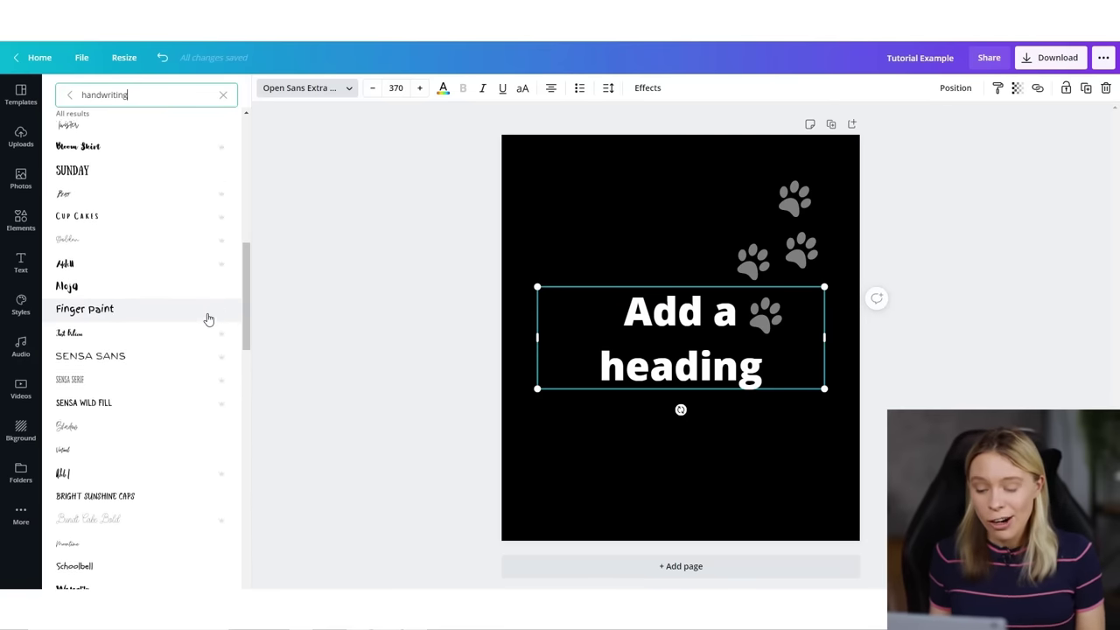
pyautogui.scroll(-3, 208, 320)
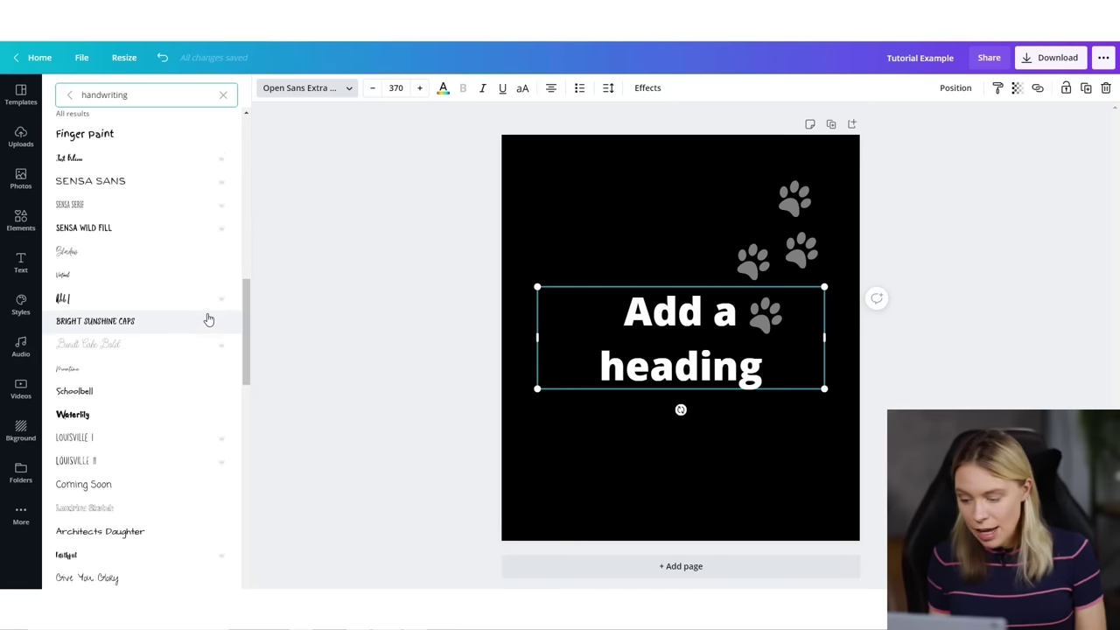
pyautogui.scroll(-3, 208, 320)
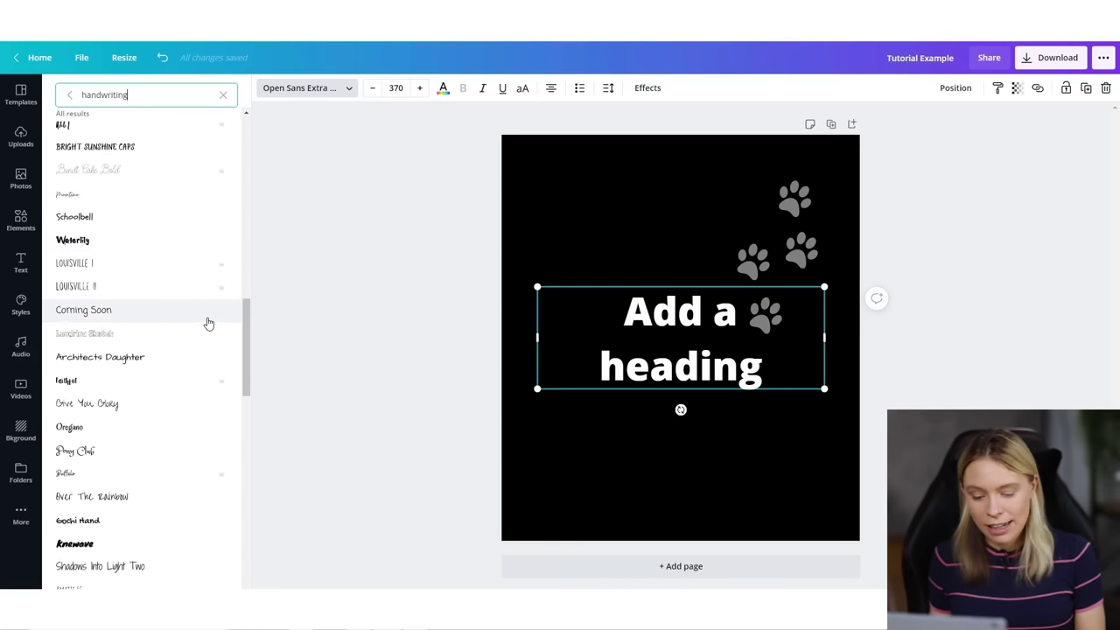
pyautogui.scroll(-2, 207, 328)
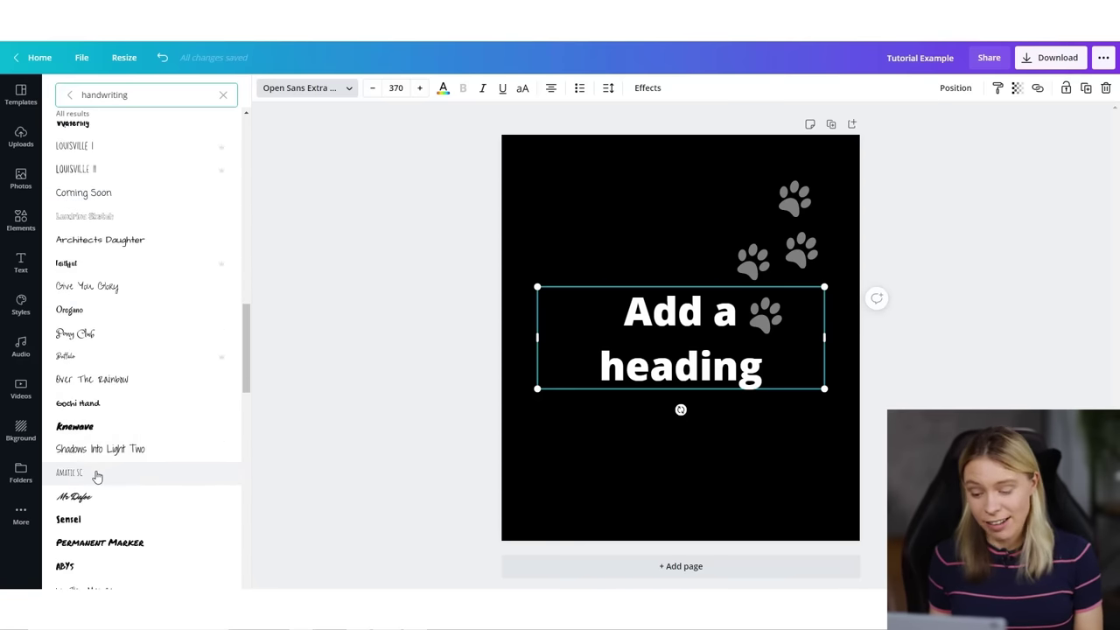
pyautogui.click(96, 474)
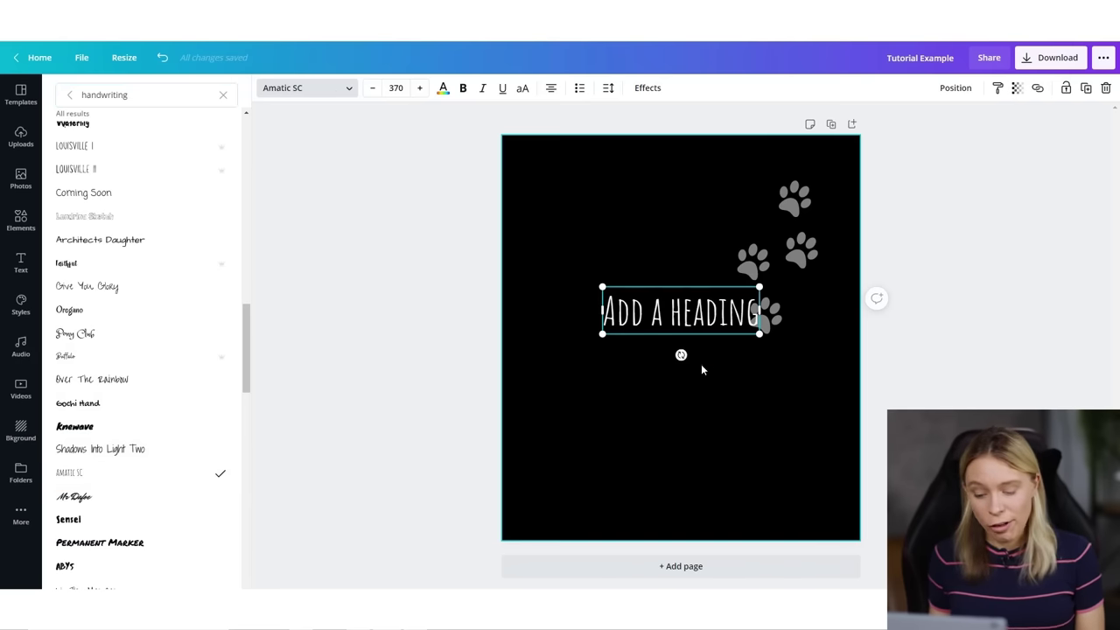
pyautogui.press('Escape')
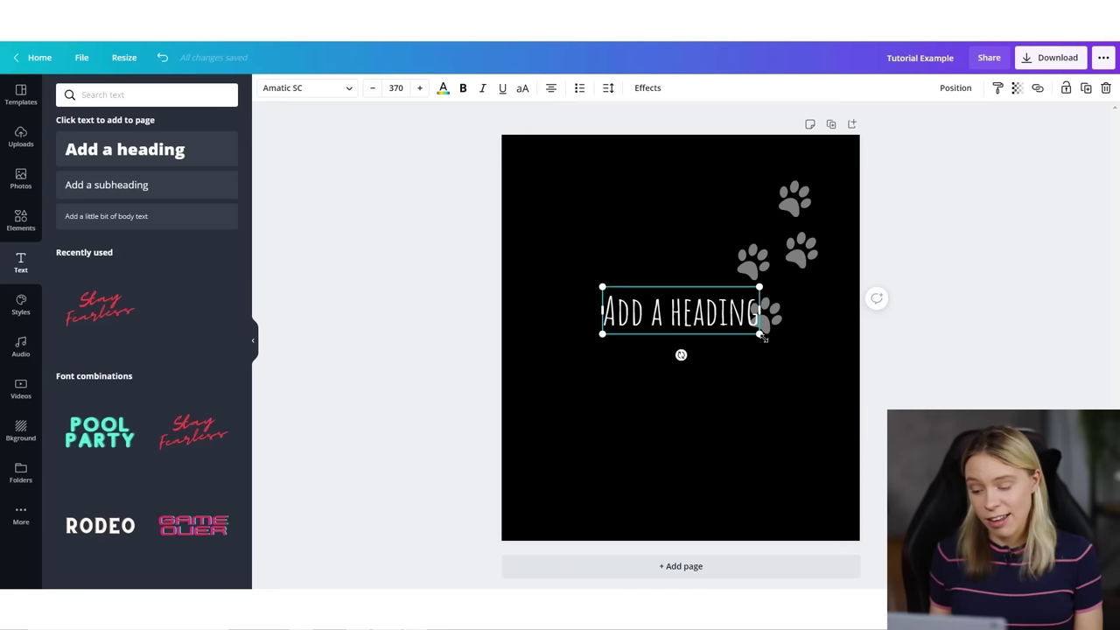
# Enlarge the heading to font size 503 and move it to the page's upper-left area
pyautogui.moveTo(792, 389); pyautogui.dragTo(785, 425)
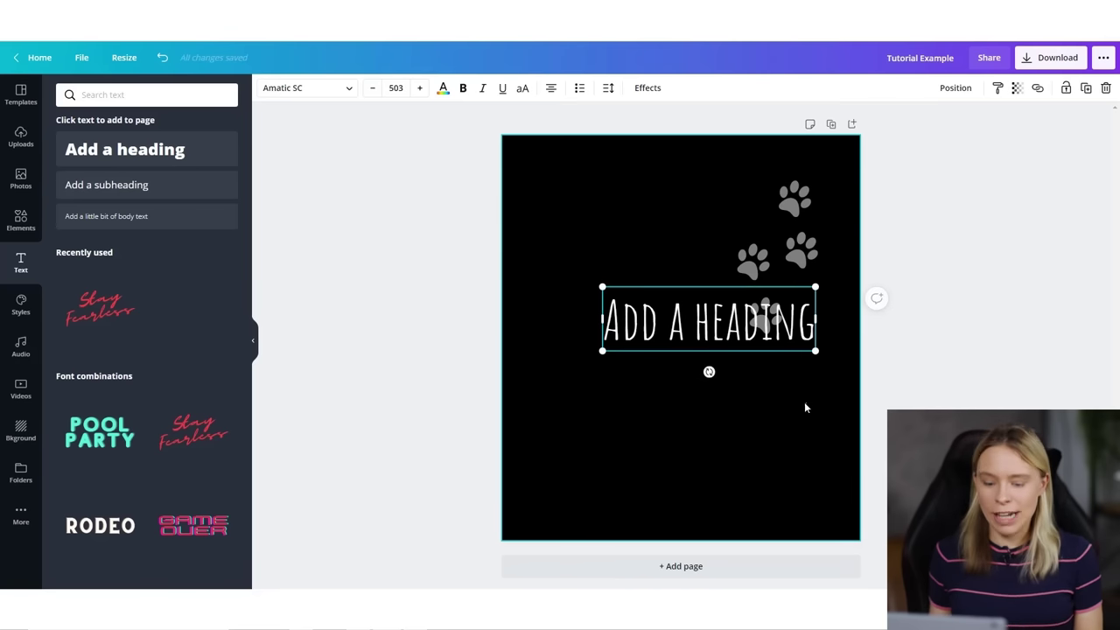
pyautogui.click(795, 400)
pyautogui.moveTo(656, 349); pyautogui.dragTo(564, 205)
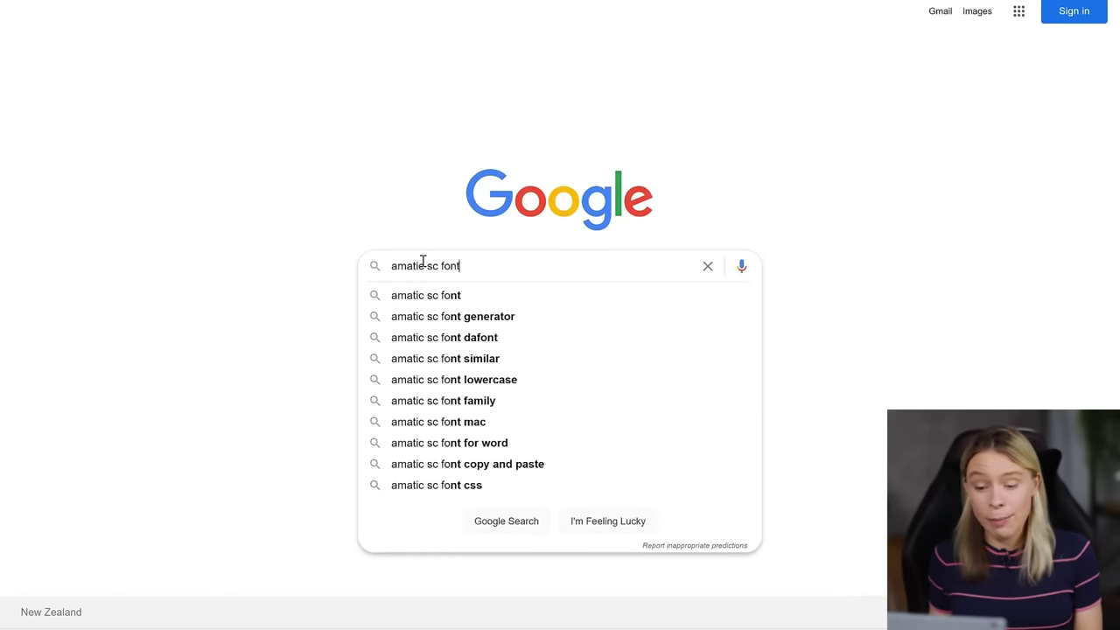
# Switch to Google, search for the Amatic SC font, and view its license information on Google Fonts
pyautogui.write('se')
pyautogui.press('Return')
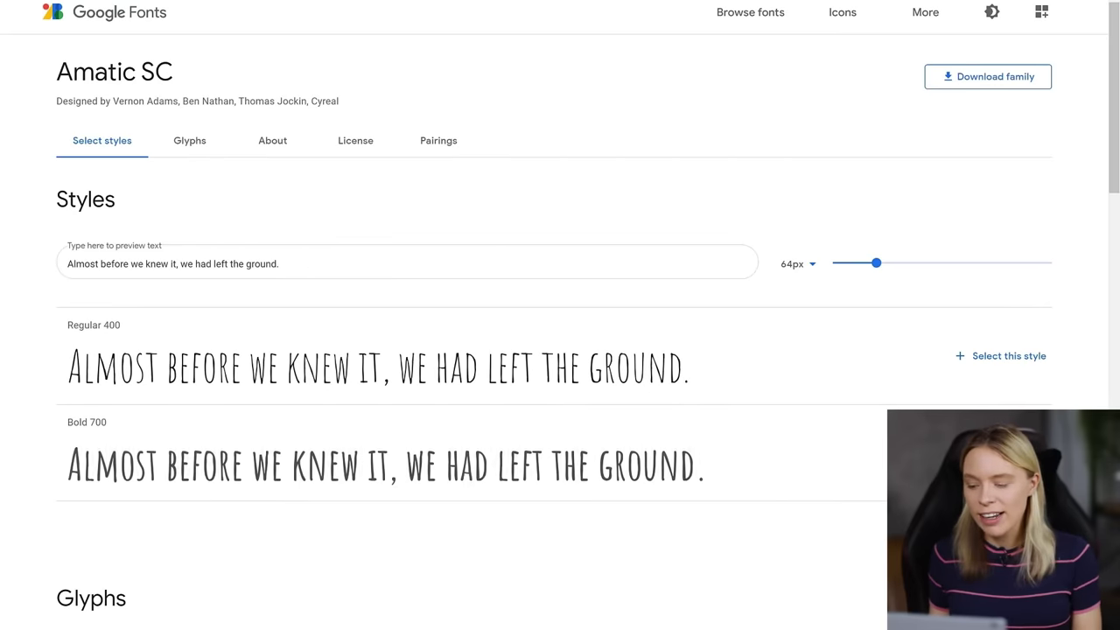
pyautogui.click(354, 142)
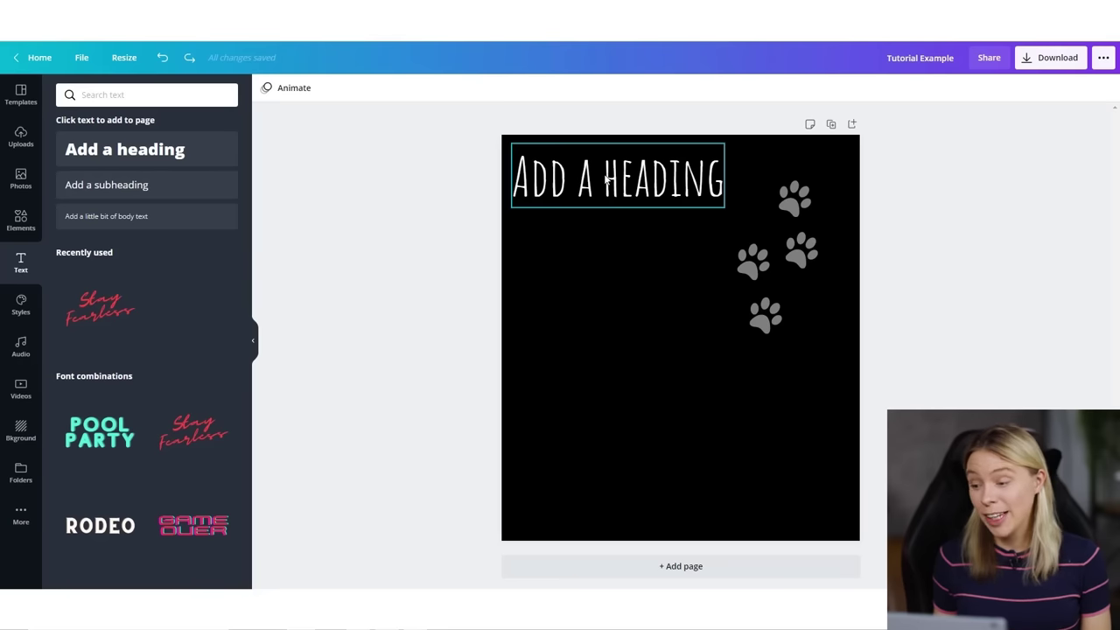
# Back in Canva, replace the heading text with "EAT.", "SLEEP." and "PET DOGS." on three separate lines
pyautogui.doubleClick(646, 199)
pyautogui.write('EAT.')
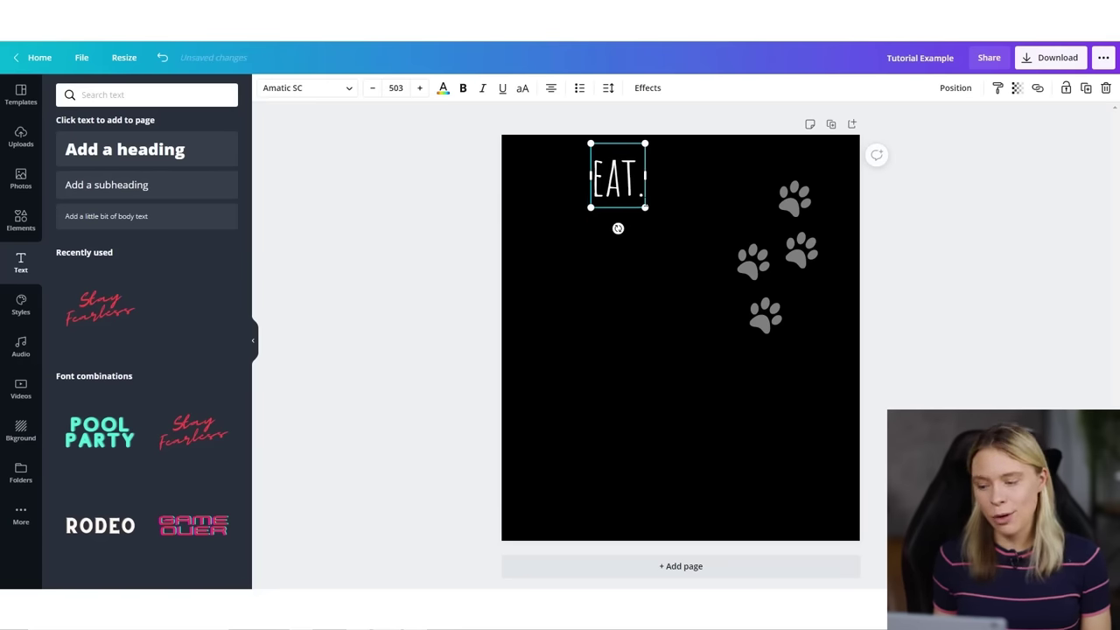
pyautogui.press('Return')
pyautogui.write('SLEEP.')
pyautogui.press('Return')
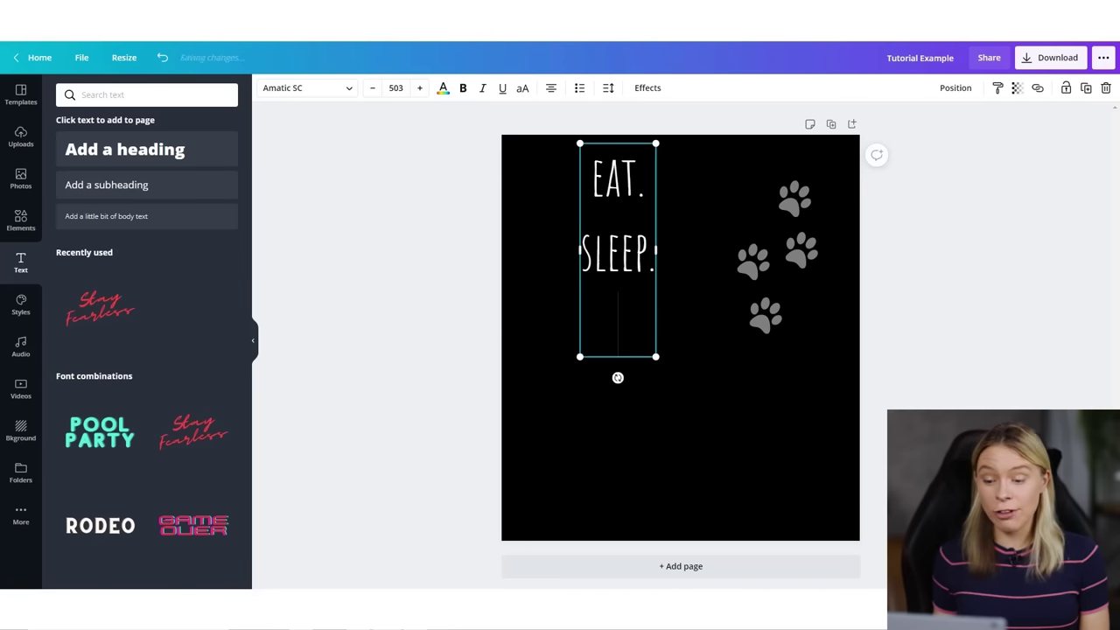
pyautogui.write('PET DOGS.')
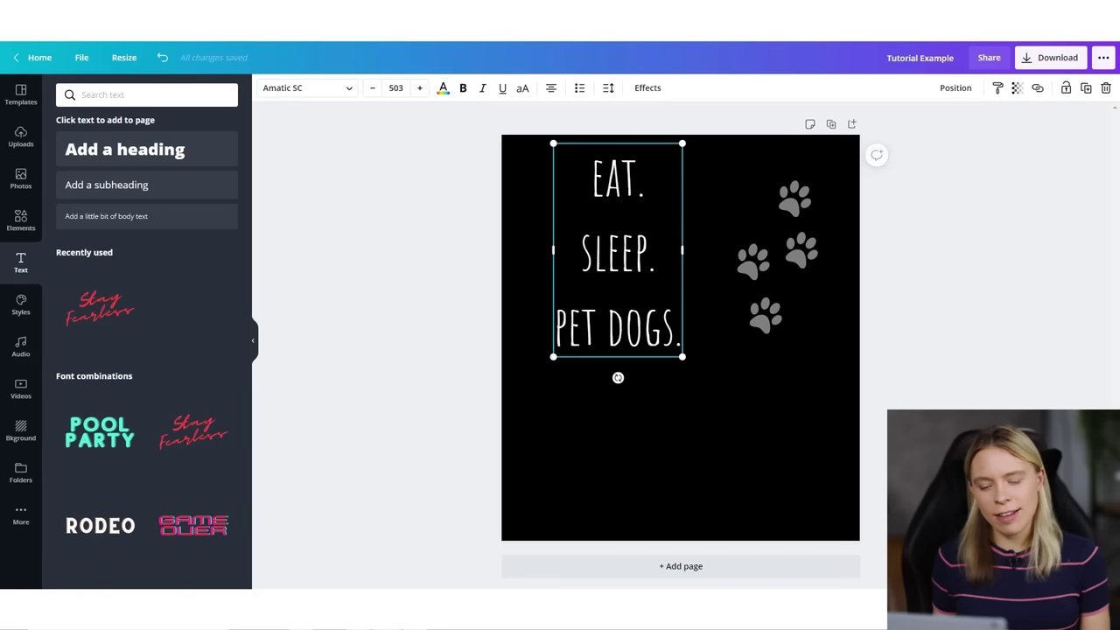
# Left-align all three lines of the slogan text
pyautogui.hotkey('ctrl', 'a')
pyautogui.click(551, 88)
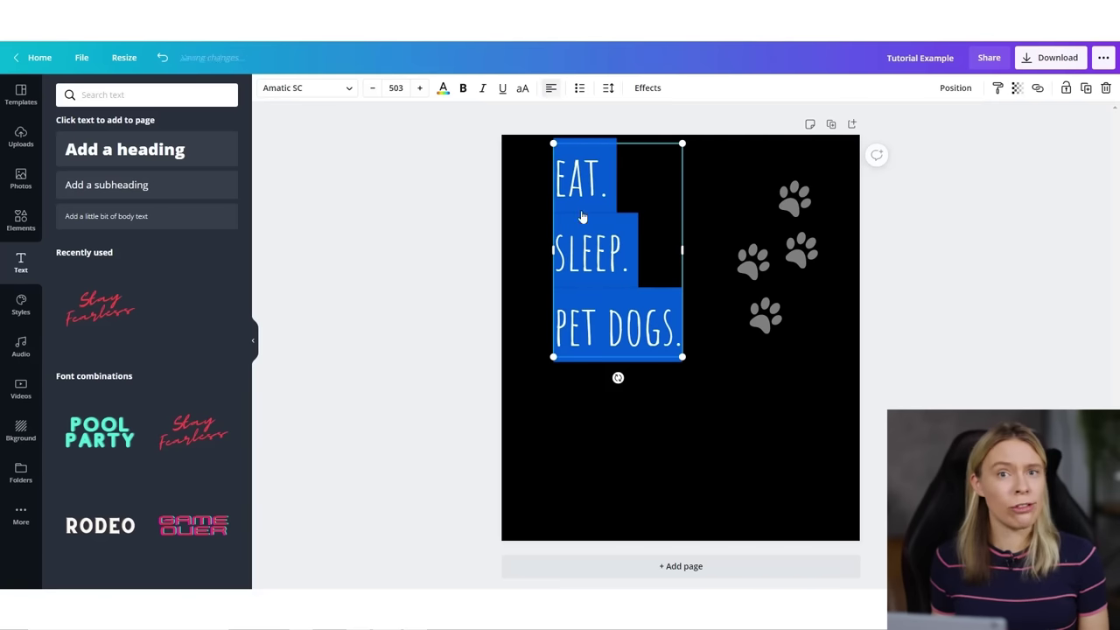
pyautogui.click(712, 380)
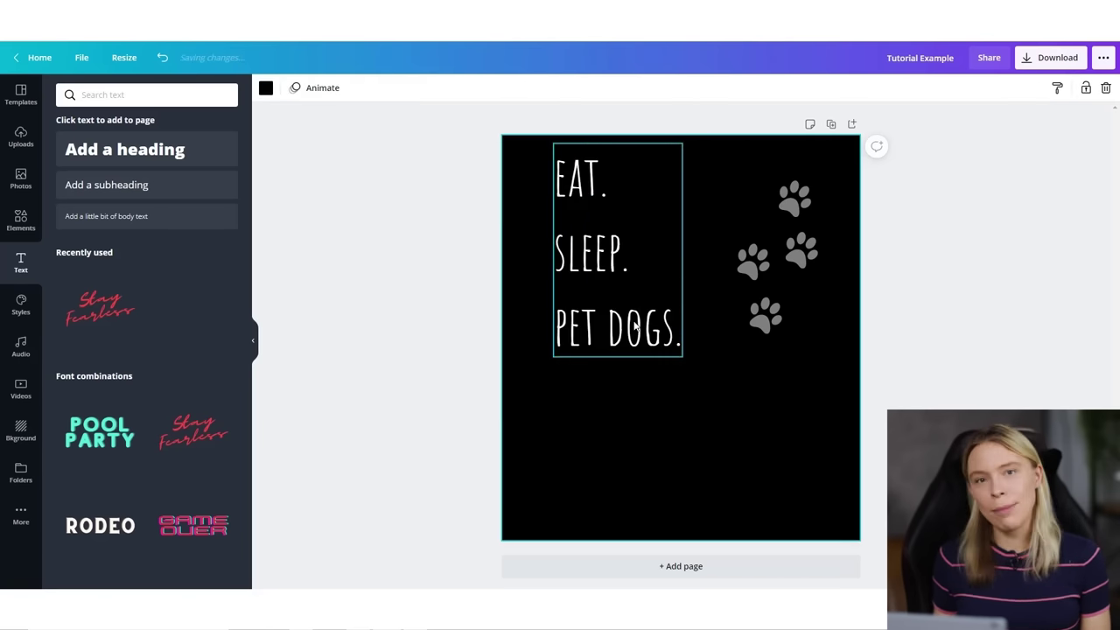
# Enlarge the slogan to font size 881 and set its line height to 0.94
pyautogui.click(676, 348)
pyautogui.moveTo(682, 357); pyautogui.dragTo(780, 517)
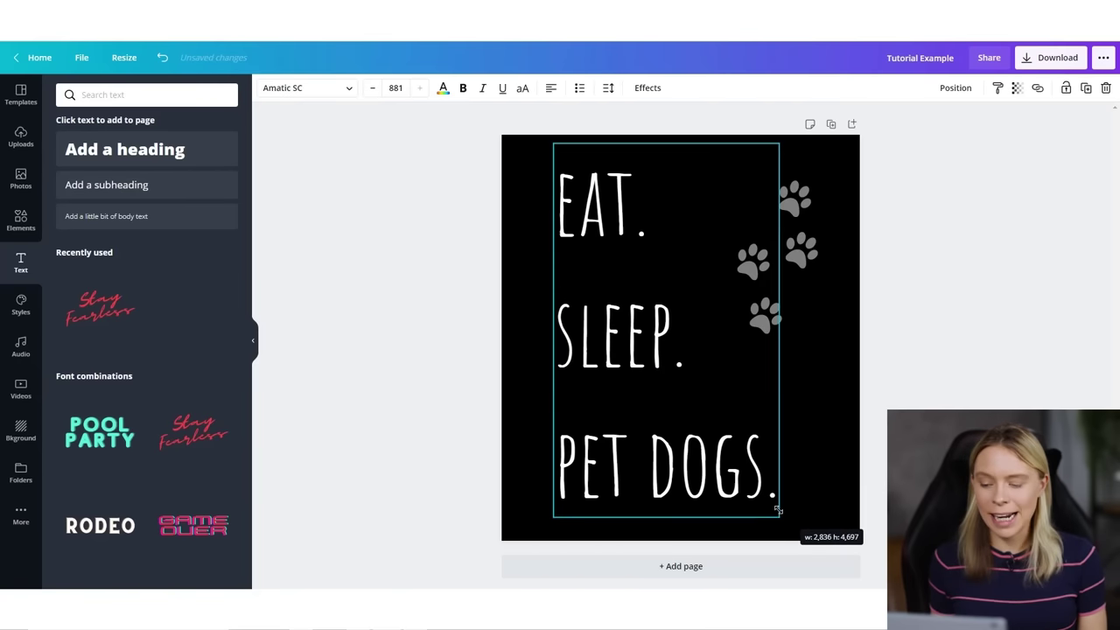
pyautogui.click(609, 89)
pyautogui.moveTo(702, 154); pyautogui.dragTo(689, 152)
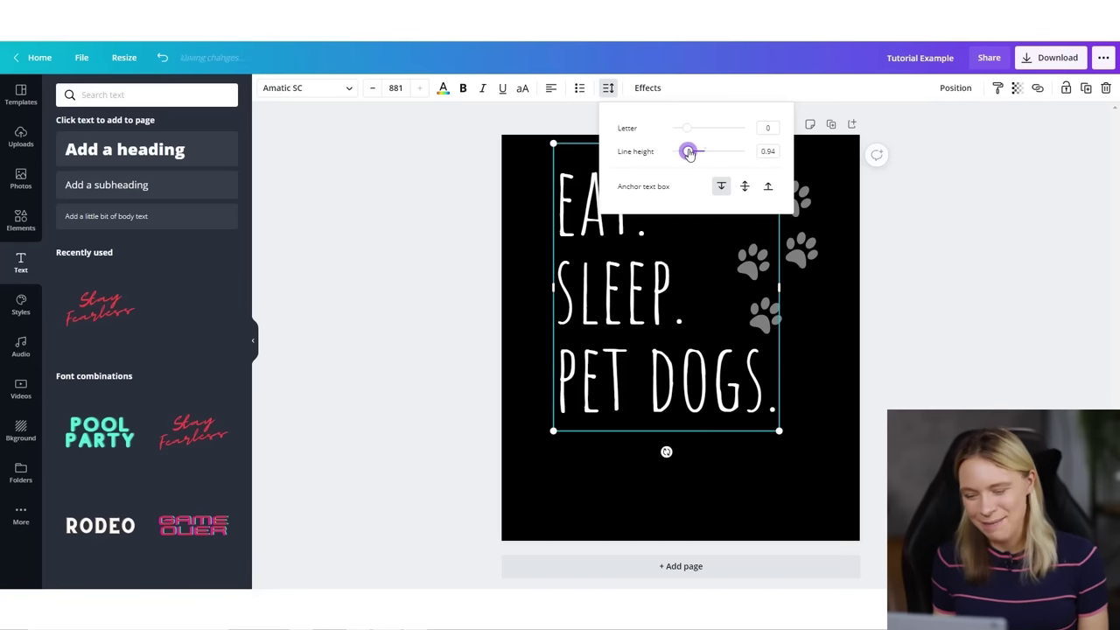
pyautogui.press('Escape')
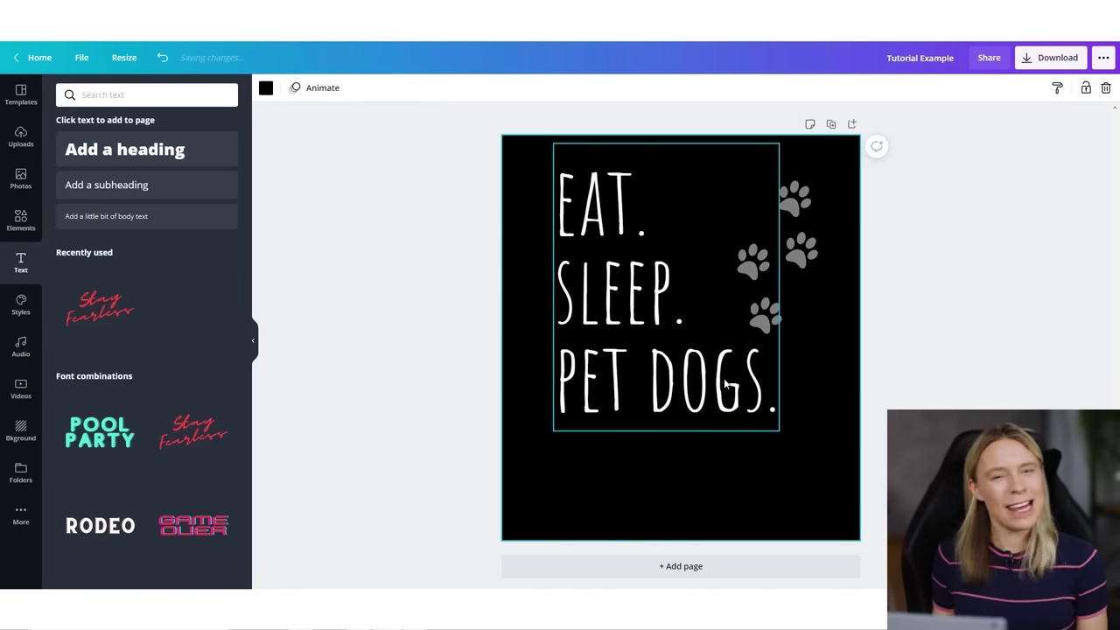
# Enlarge the slogan until its three lines fill the page and center it horizontally on the page
pyautogui.moveTo(779, 431); pyautogui.dragTo(845, 572)
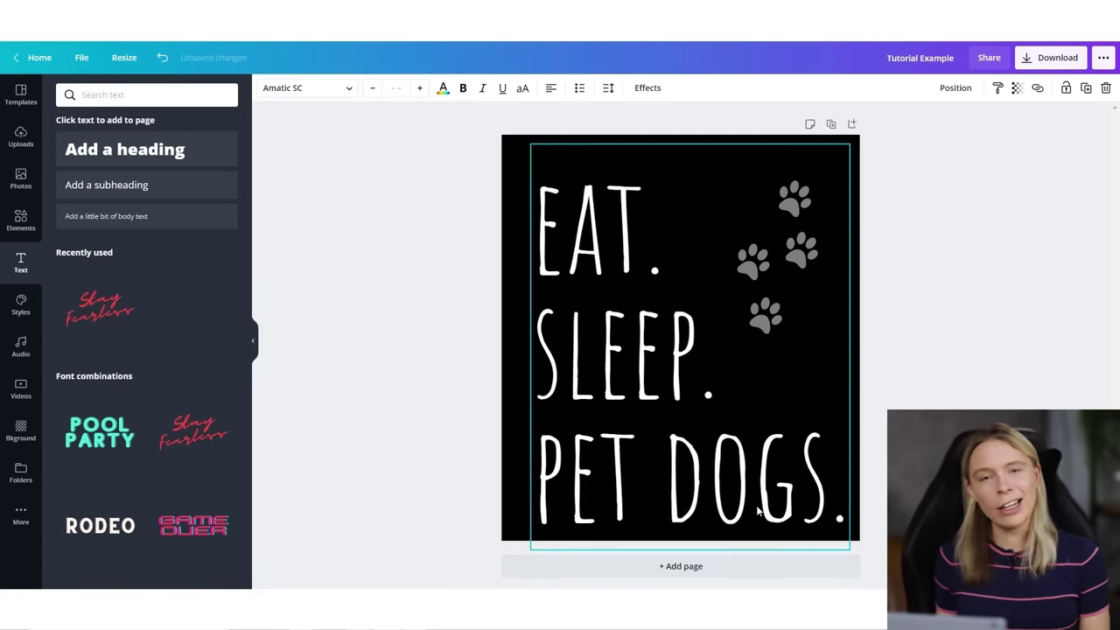
pyautogui.moveTo(529, 132); pyautogui.dragTo(503, 101)
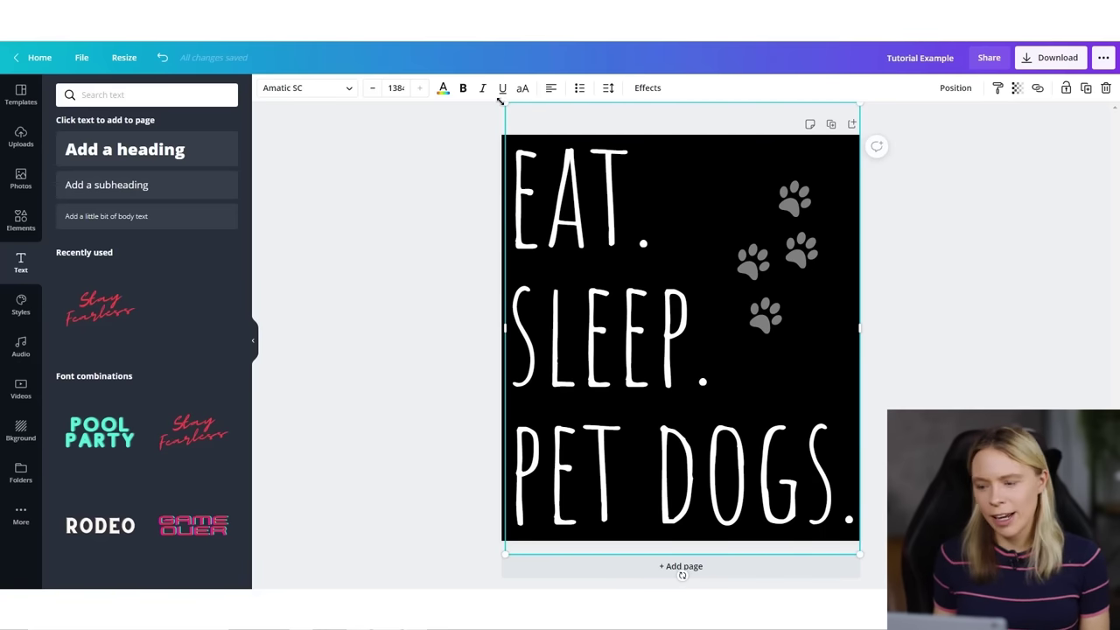
pyautogui.moveTo(502, 101); pyautogui.dragTo(496, 97)
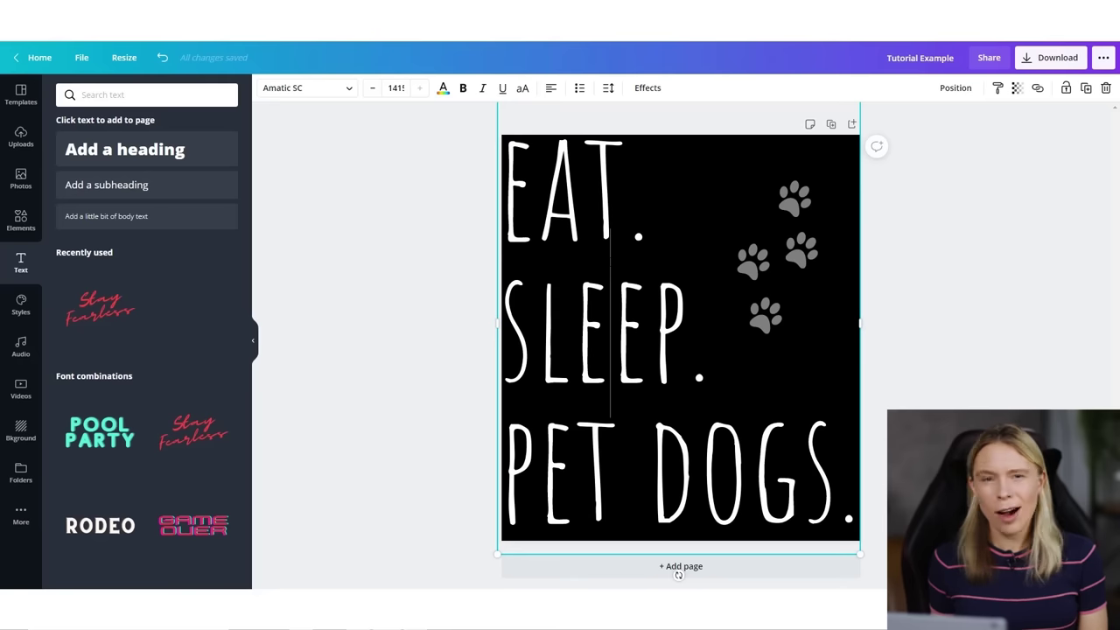
pyautogui.click(473, 254)
pyautogui.click(583, 324)
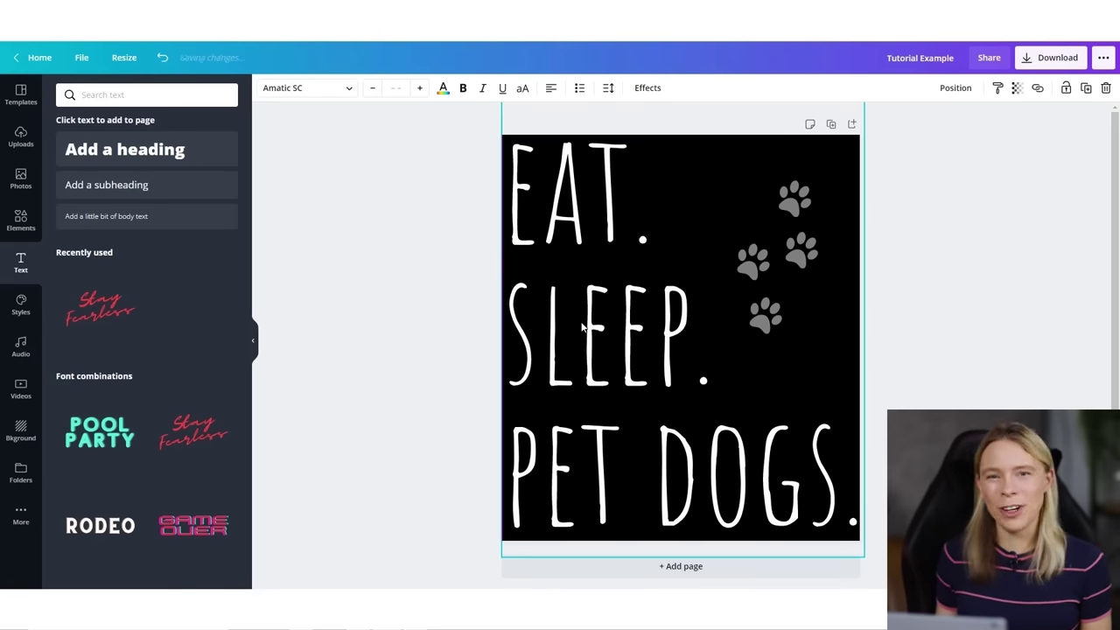
pyautogui.moveTo(583, 326); pyautogui.dragTo(577, 328)
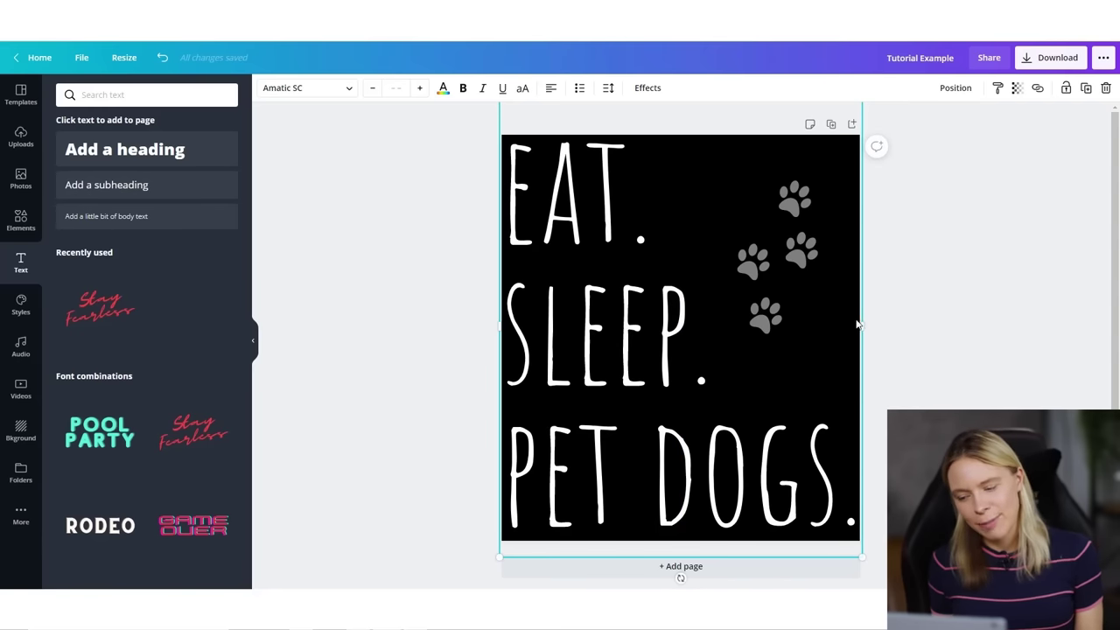
pyautogui.click(956, 88)
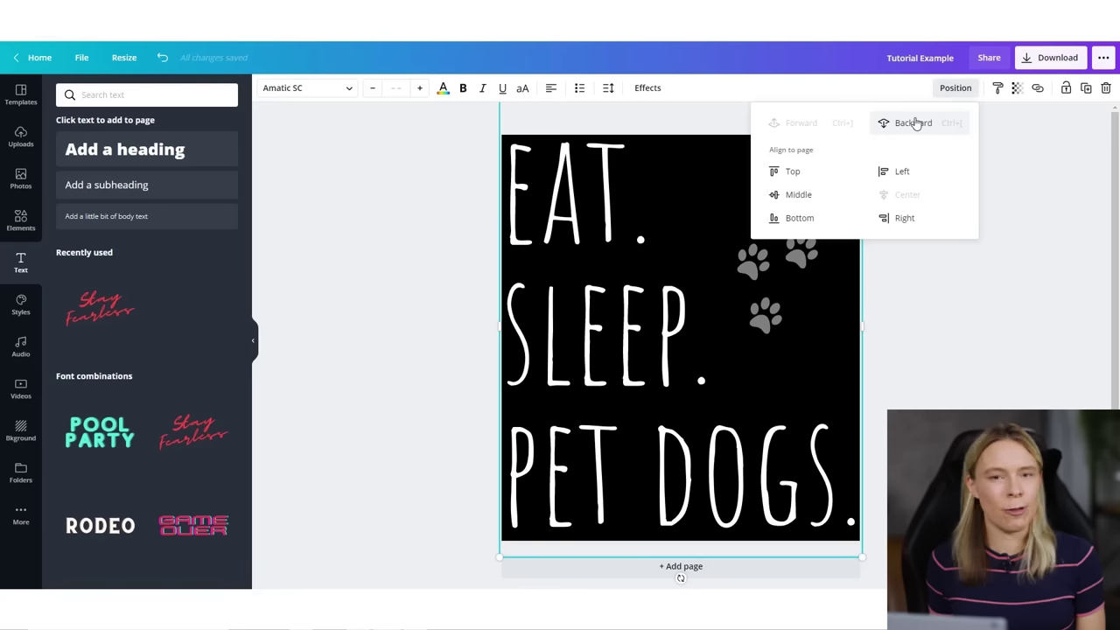
pyautogui.click(1033, 338)
# Rotate the paw-print graphic so the paws point straight up and move it slightly lower beside the EAT and SLEEP lines
pyautogui.click(785, 254)
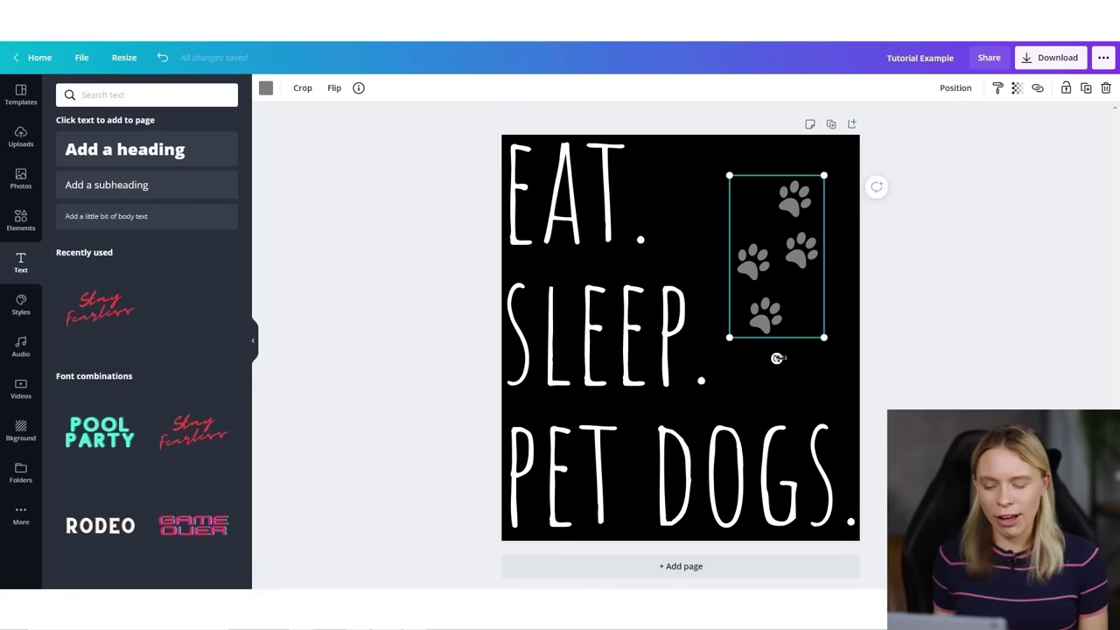
pyautogui.moveTo(778, 358)
pyautogui.mouseDown()
pyautogui.moveTo(830, 355)
pyautogui.moveTo(767, 359)
pyautogui.moveTo(763, 372)
pyautogui.mouseUp()
pyautogui.click(943, 337)
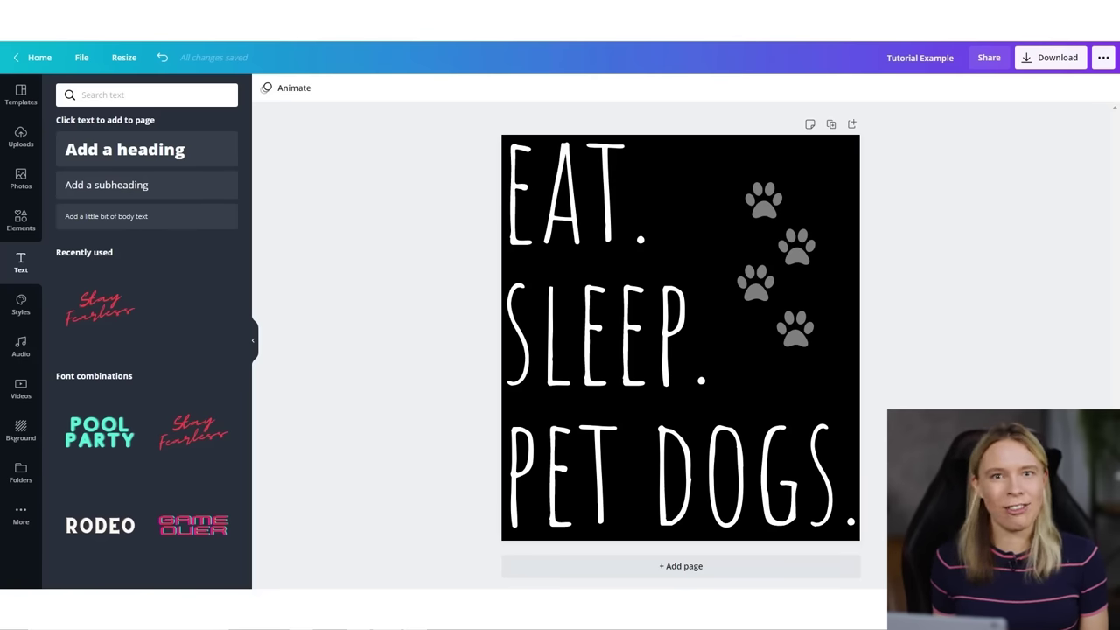
pyautogui.moveTo(812, 326); pyautogui.dragTo(815, 337)
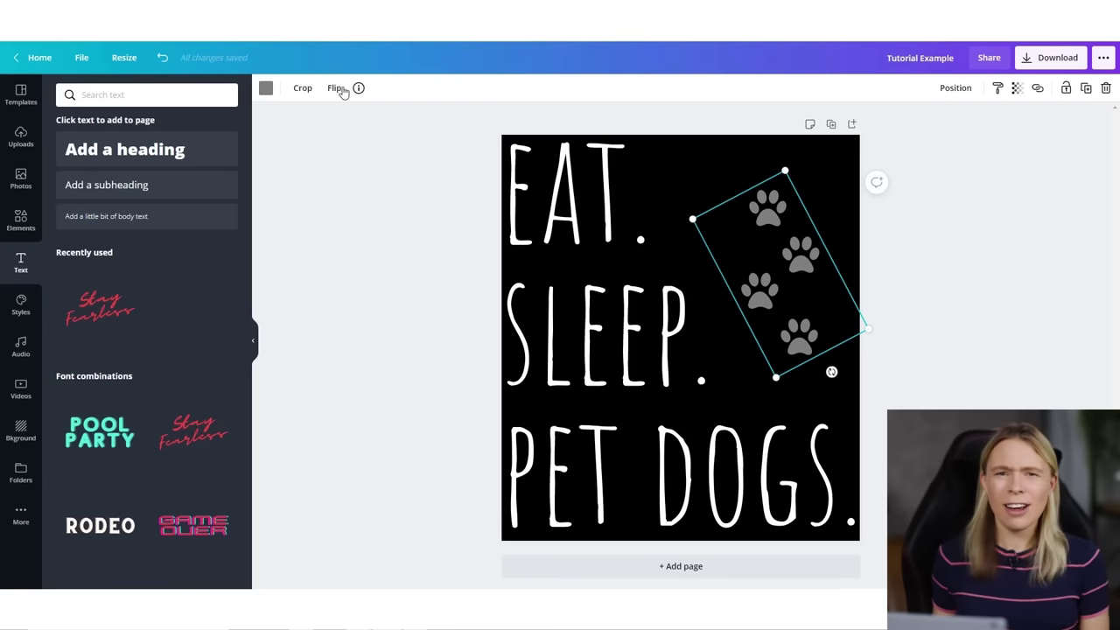
# Change the paw-print graphic's color to white
pyautogui.click(266, 88)
pyautogui.click(130, 202)
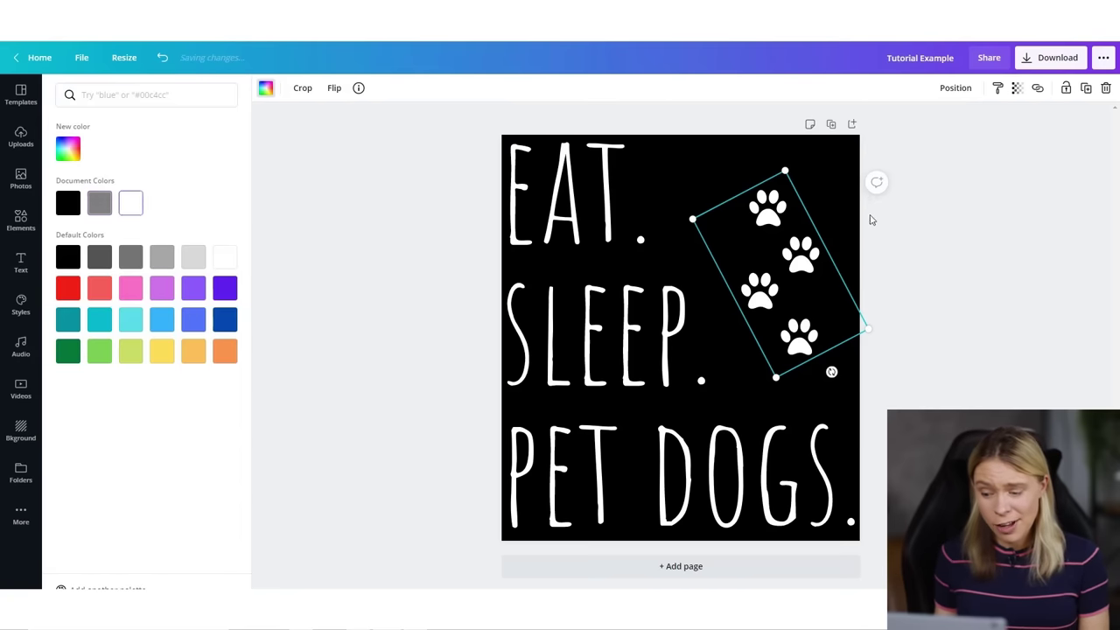
pyautogui.press('Escape')
pyautogui.click(1026, 282)
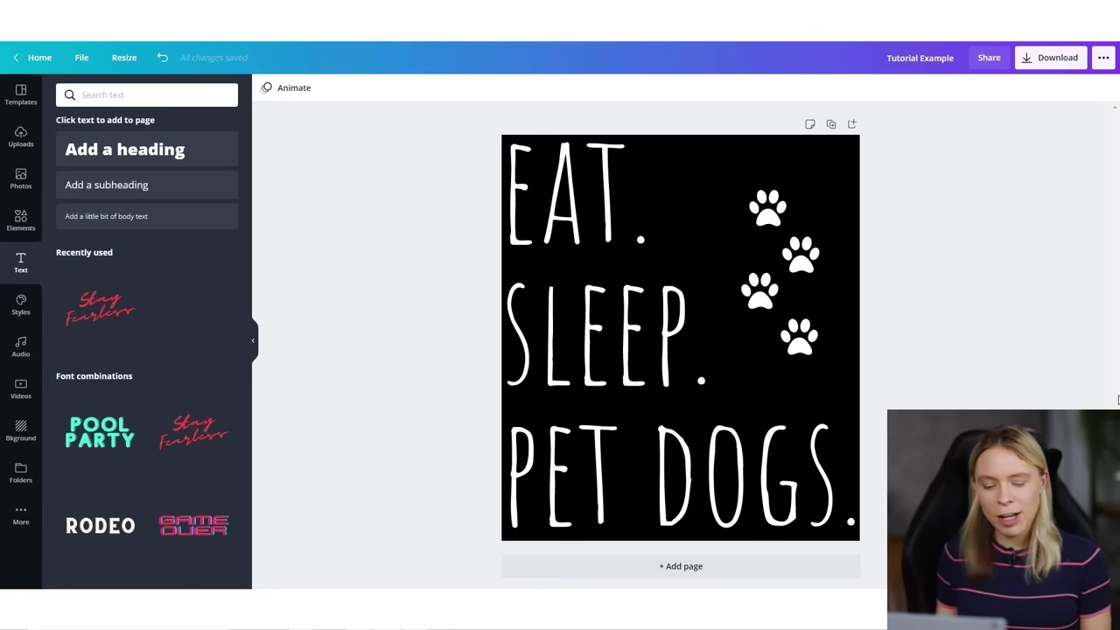
# Enlarge the paw-print graphic slightly and reposition it a little higher and further left beside the EAT and SLEEP lines
pyautogui.click(761, 210)
pyautogui.moveTo(764, 298); pyautogui.dragTo(757, 299)
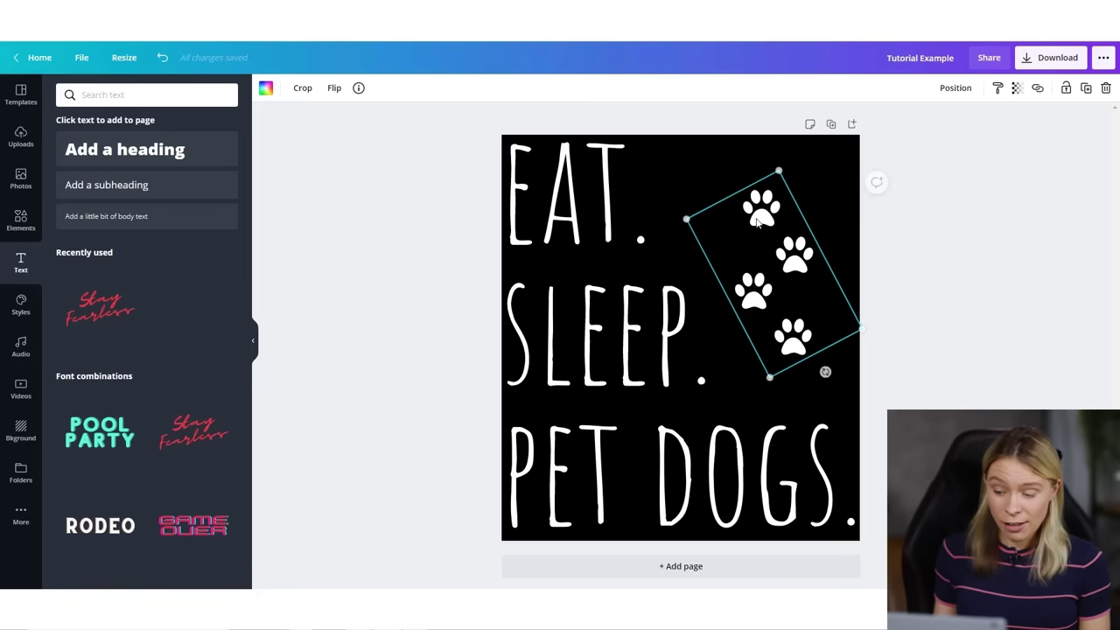
pyautogui.moveTo(782, 174); pyautogui.dragTo(775, 167)
pyautogui.moveTo(750, 295); pyautogui.dragTo(756, 302)
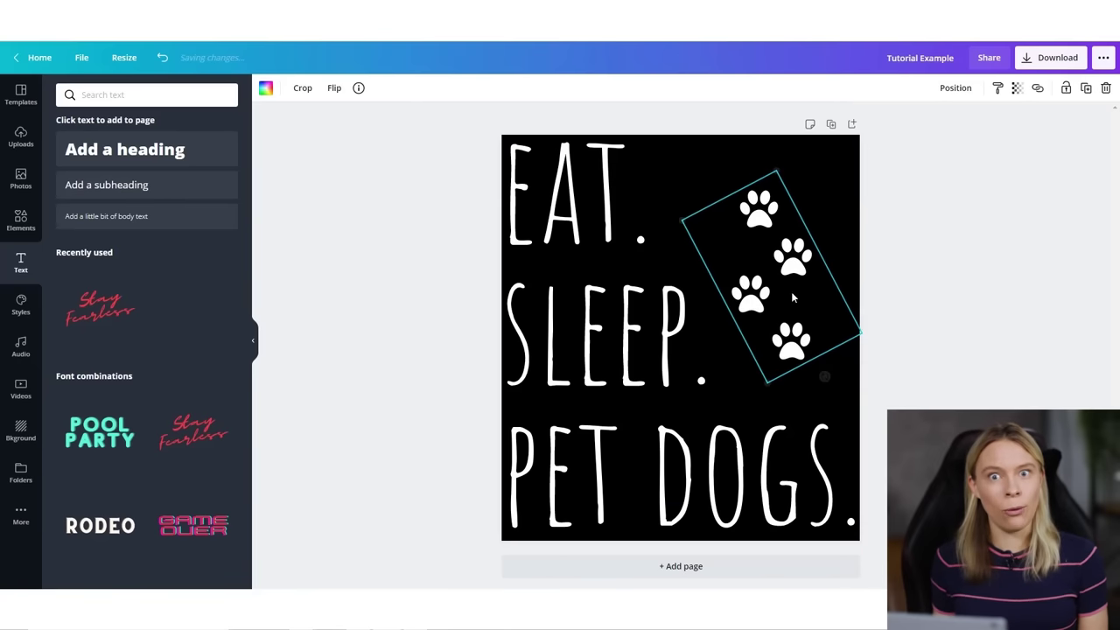
pyautogui.click(997, 253)
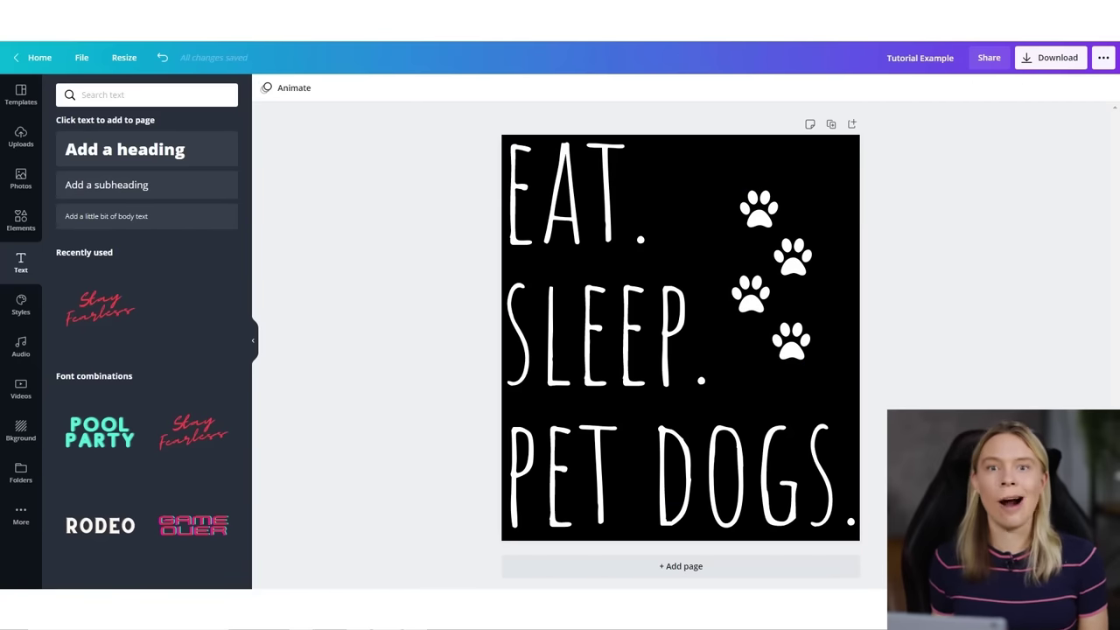
pyautogui.moveTo(765, 209); pyautogui.dragTo(763, 198)
pyautogui.click(1062, 310)
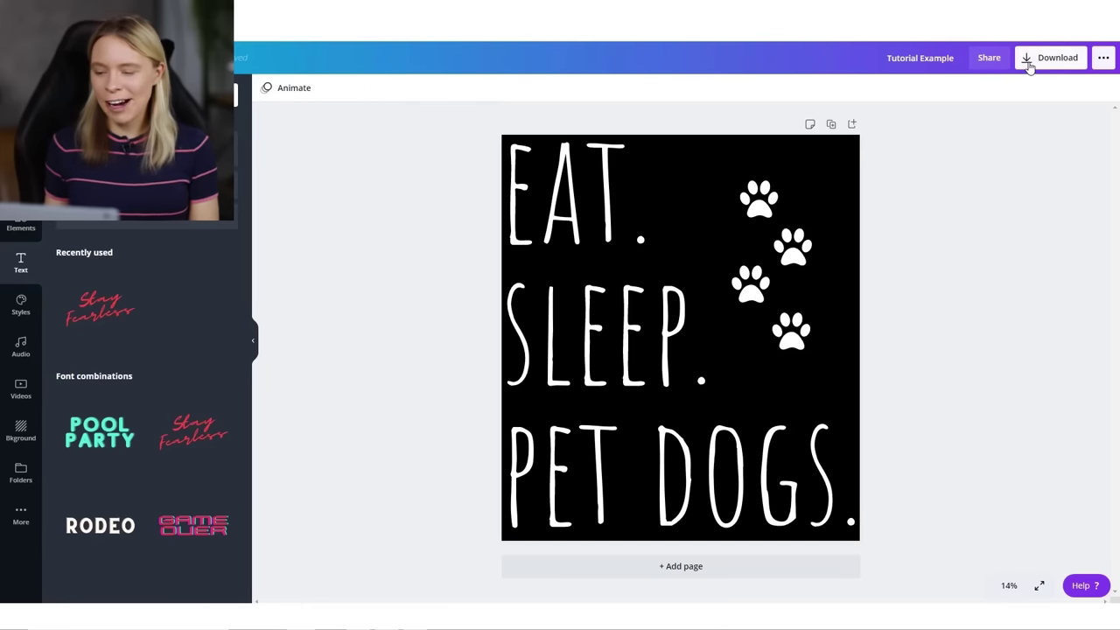
# Download the design as a PNG at an increased size with a transparent background
pyautogui.click(1031, 61)
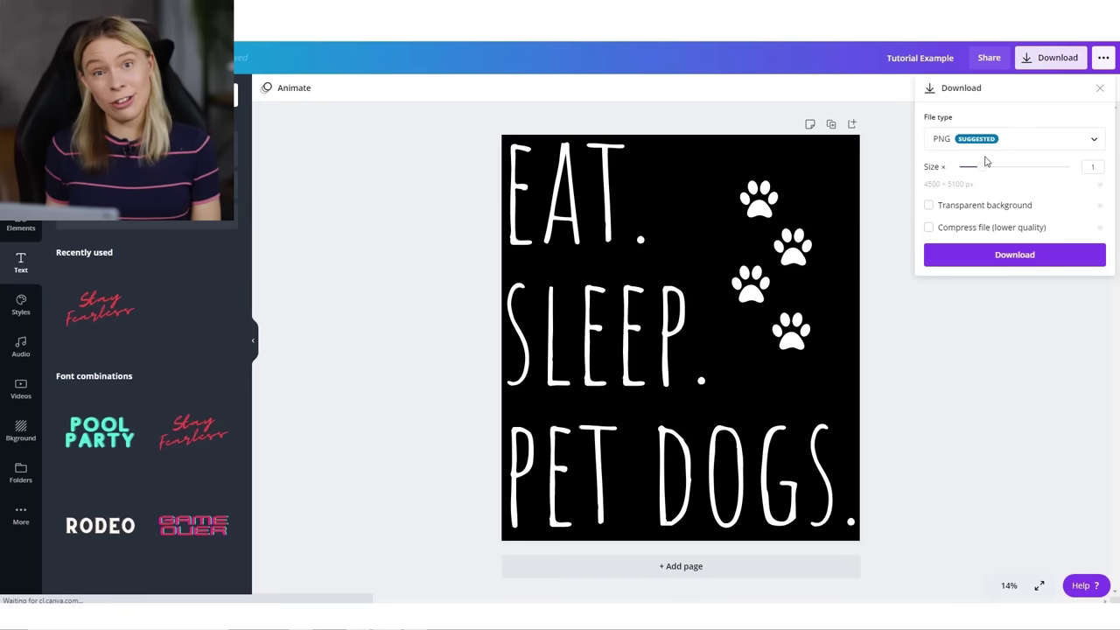
pyautogui.moveTo(982, 167); pyautogui.dragTo(1069, 168)
pyautogui.click(929, 206)
pyautogui.click(1006, 302)
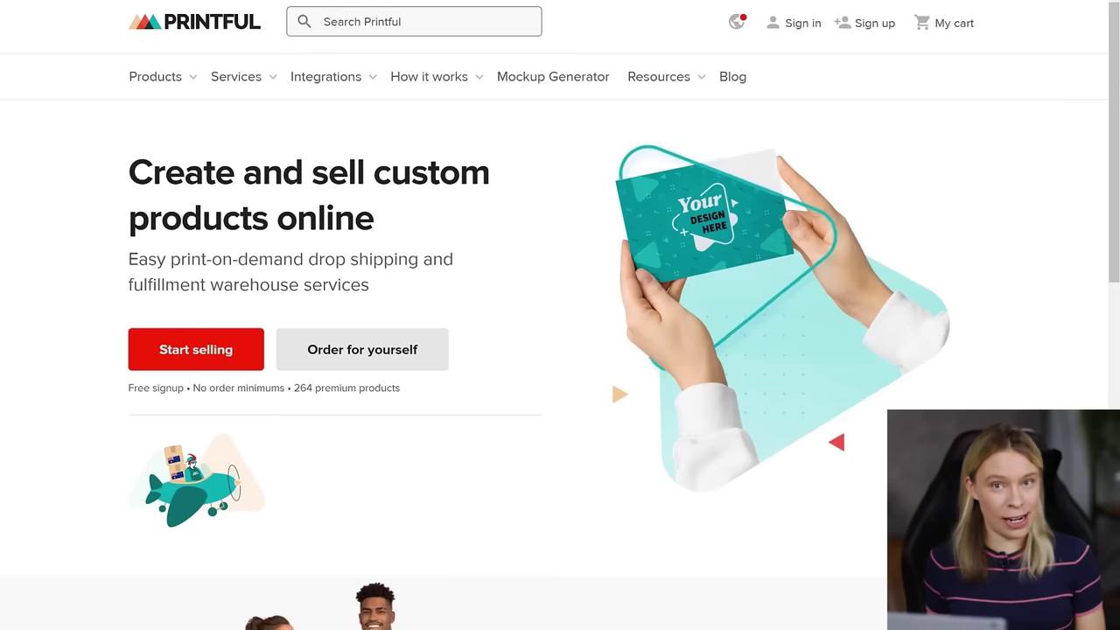
# Switch to the Printful website and look over its homepage and the custom products available for drop shipping
pyautogui.scroll(-2, 560, 332)
pyautogui.scroll(-3, 560, 315)
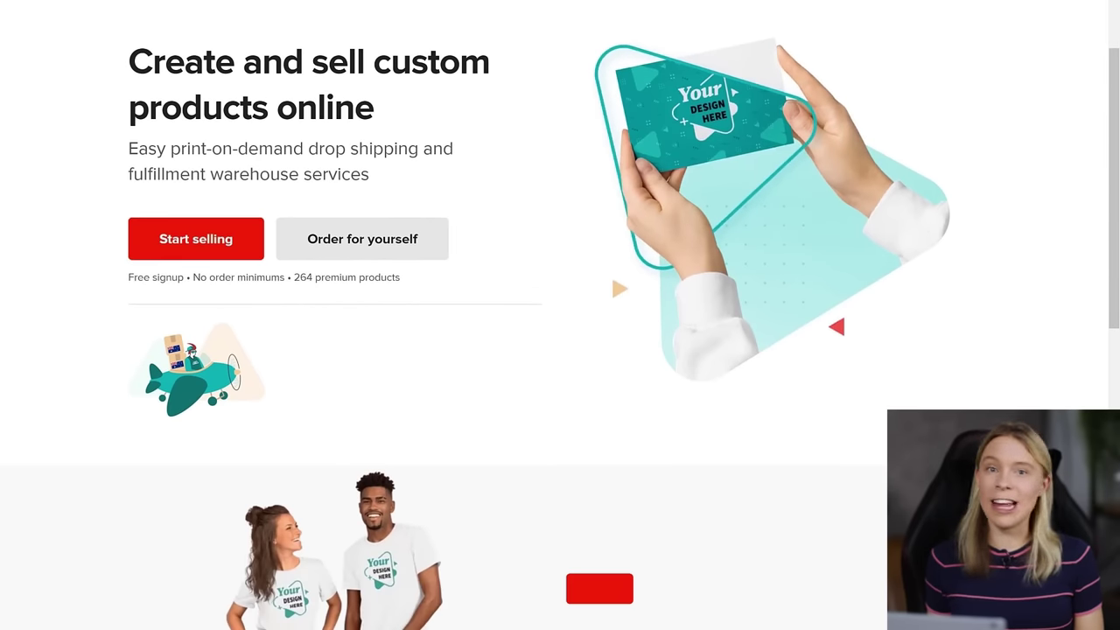
pyautogui.scroll(-5, 560, 315)
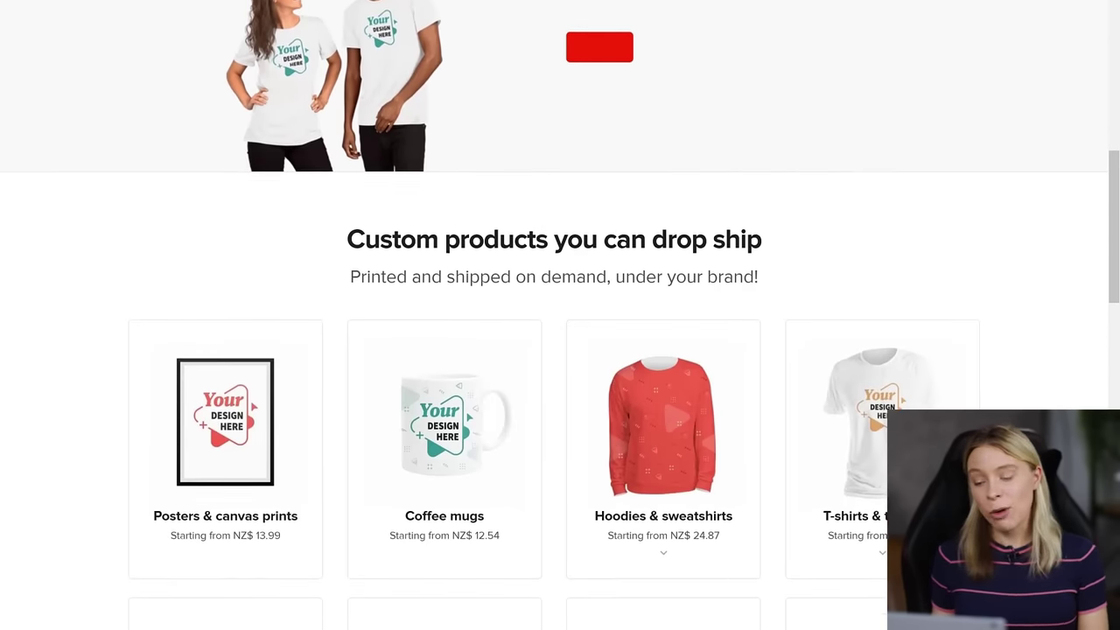
pyautogui.scroll(-2, 560, 315)
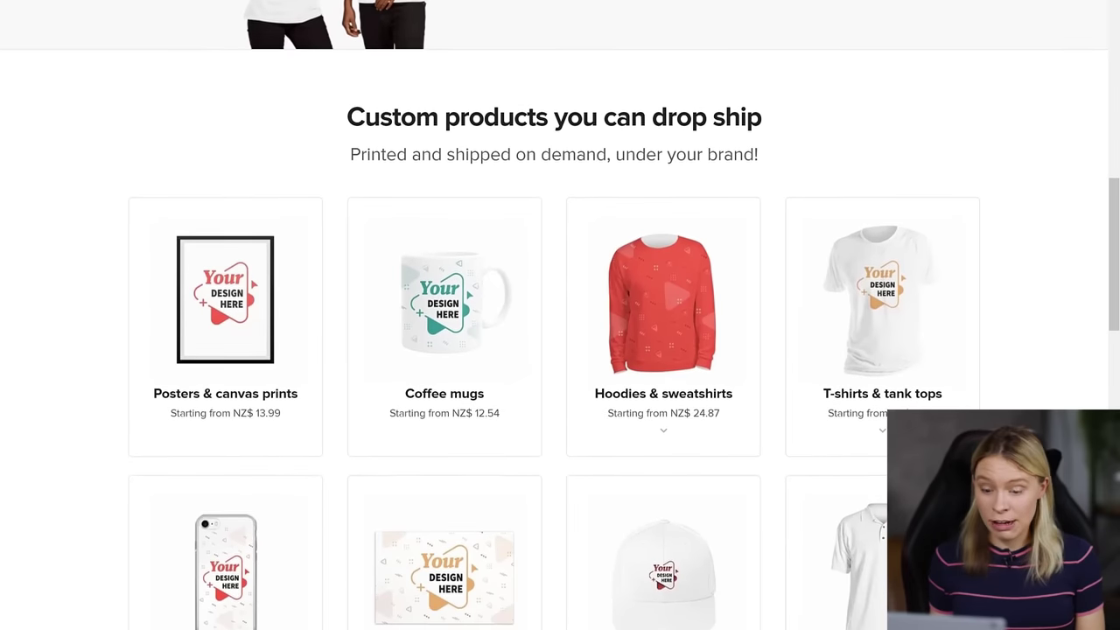
pyautogui.scroll(-1, 560, 315)
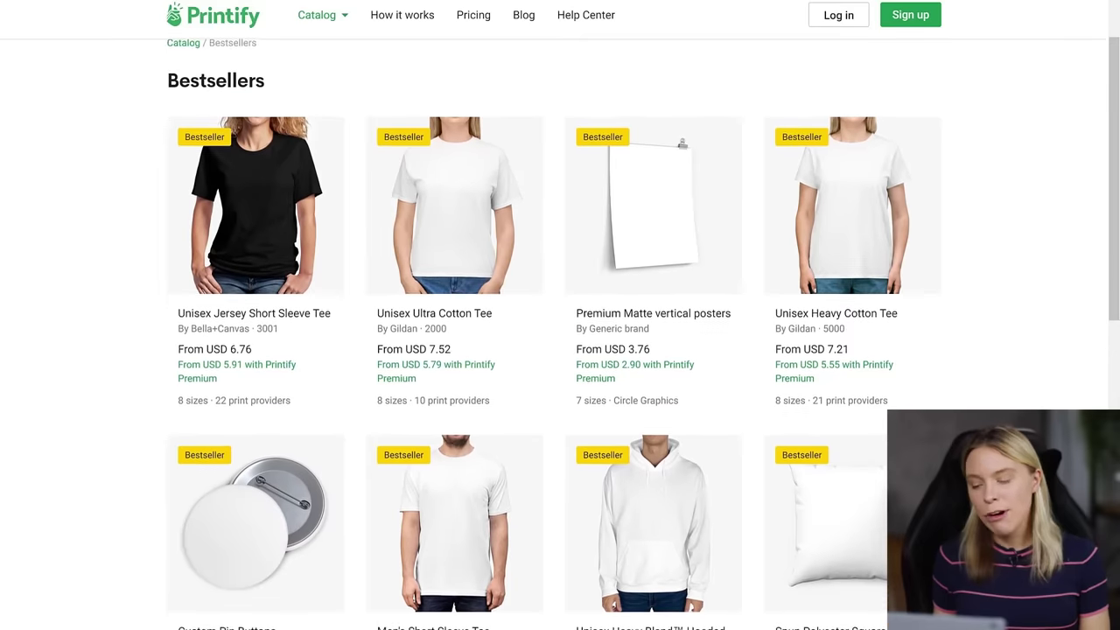
# Look over the Bestsellers in Printify's product catalog
pyautogui.scroll(-4, 560, 333)
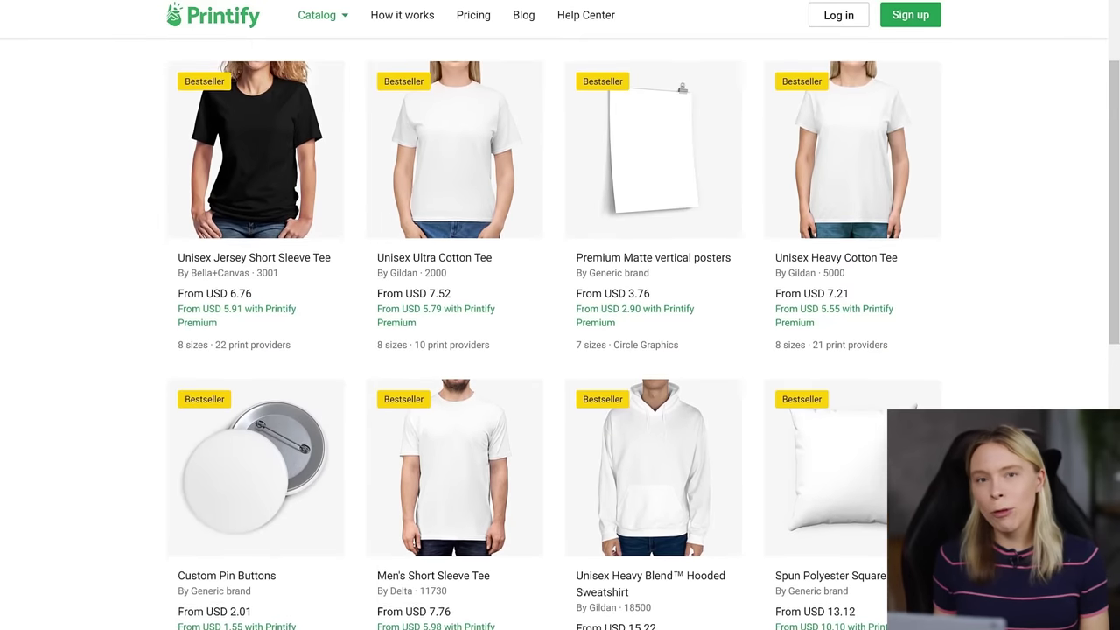
pyautogui.scroll(-3, 560, 333)
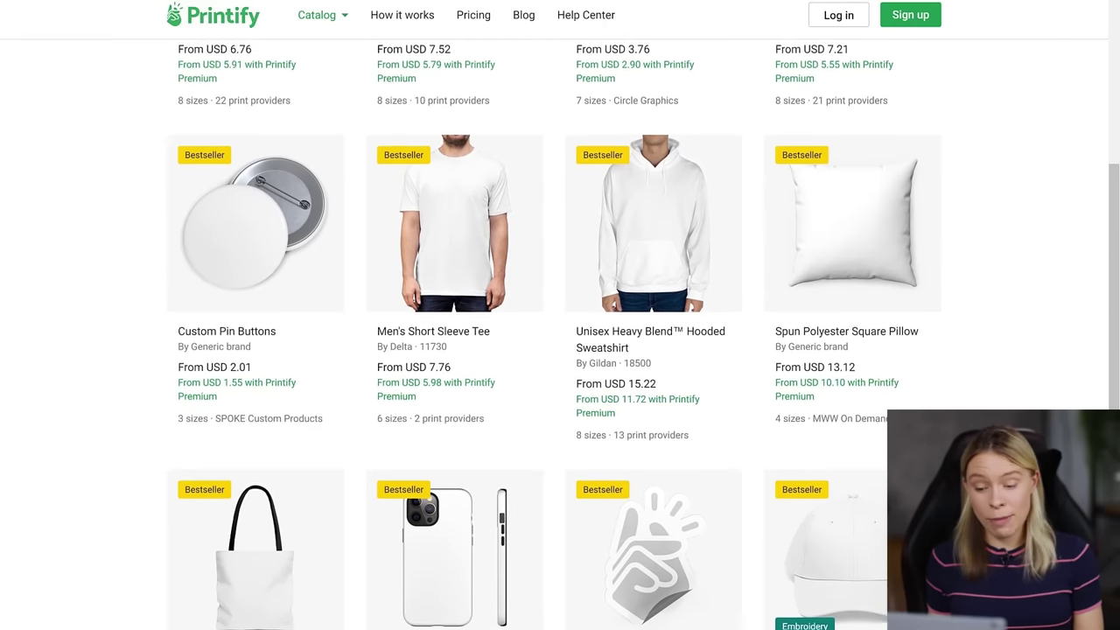
pyautogui.scroll(-1, 560, 333)
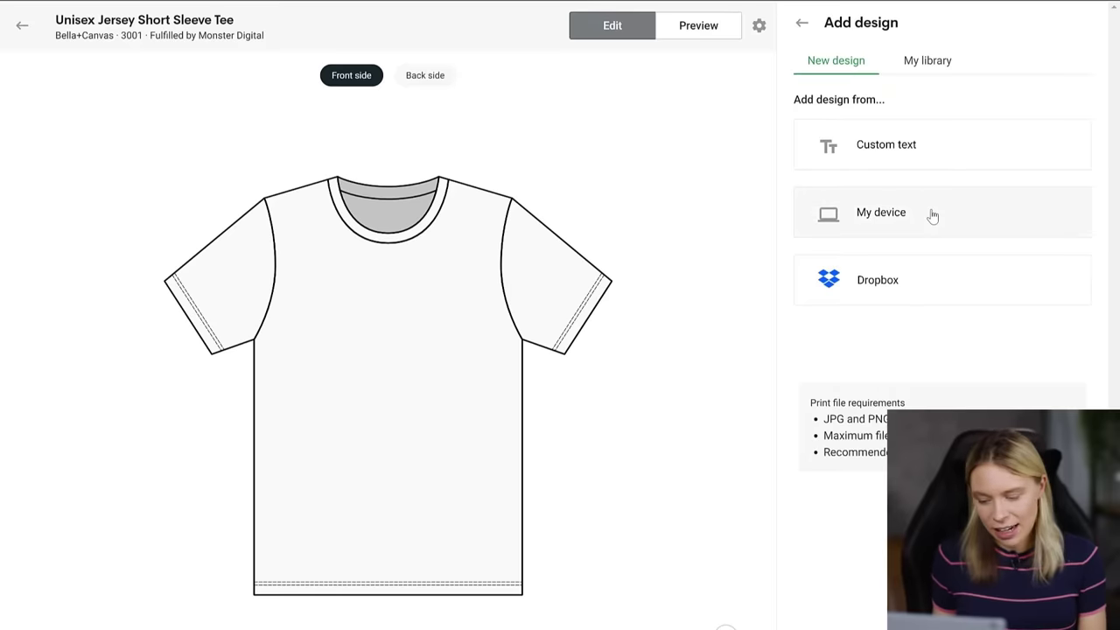
# Upload the Life Happens Coffee design from the device to the shirt's front, move it higher on the chest and preview the product
pyautogui.click(930, 215)
pyautogui.doubleClick(160, 63)
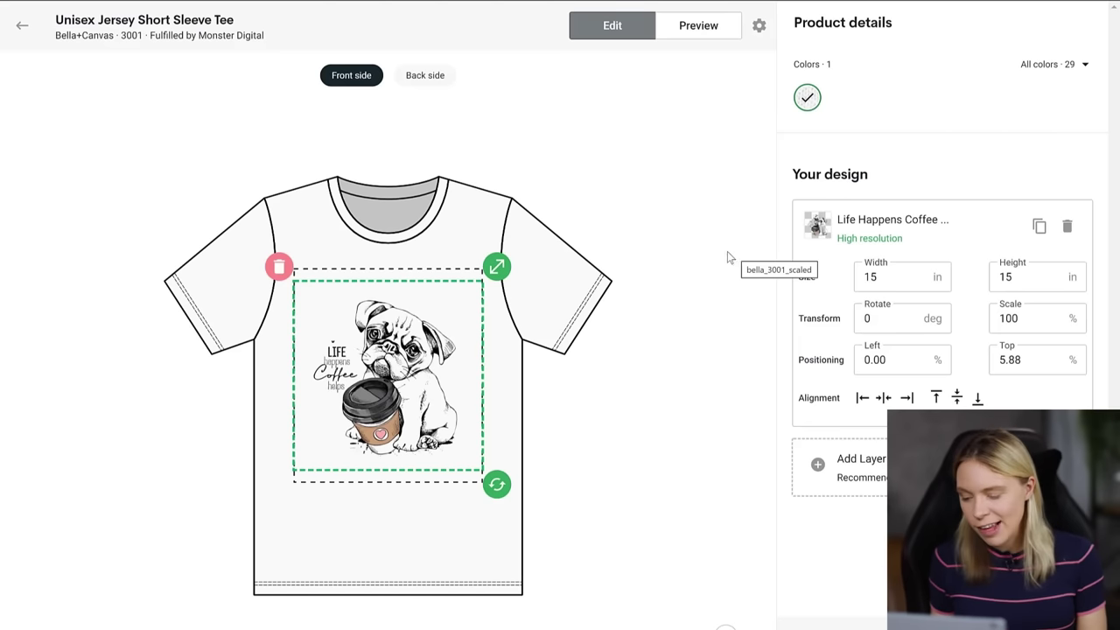
pyautogui.moveTo(401, 338); pyautogui.dragTo(401, 311)
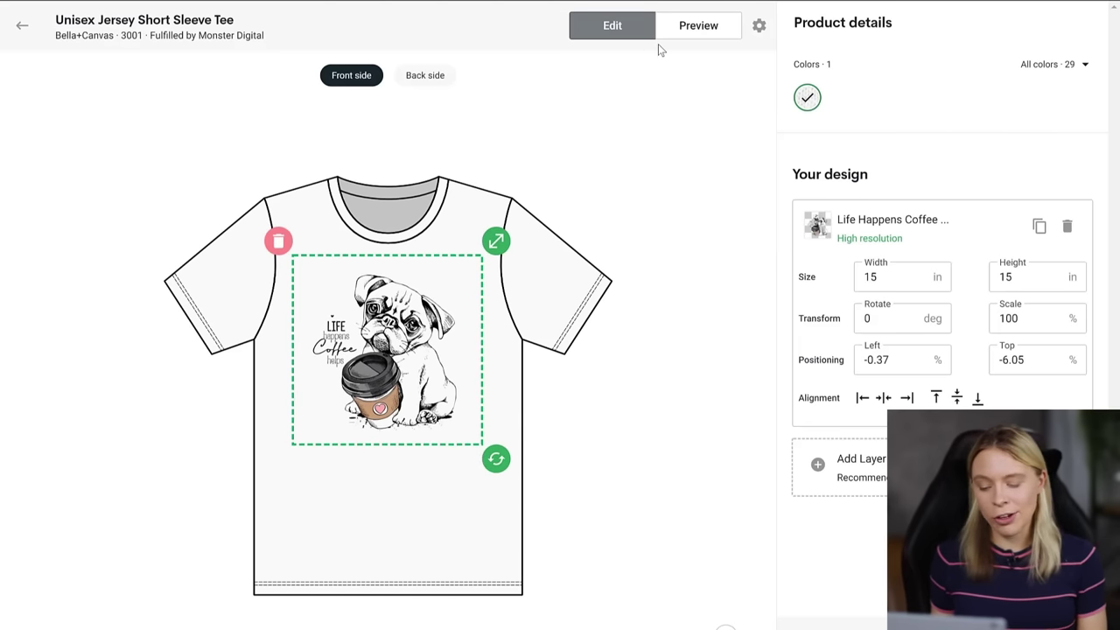
pyautogui.click(688, 25)
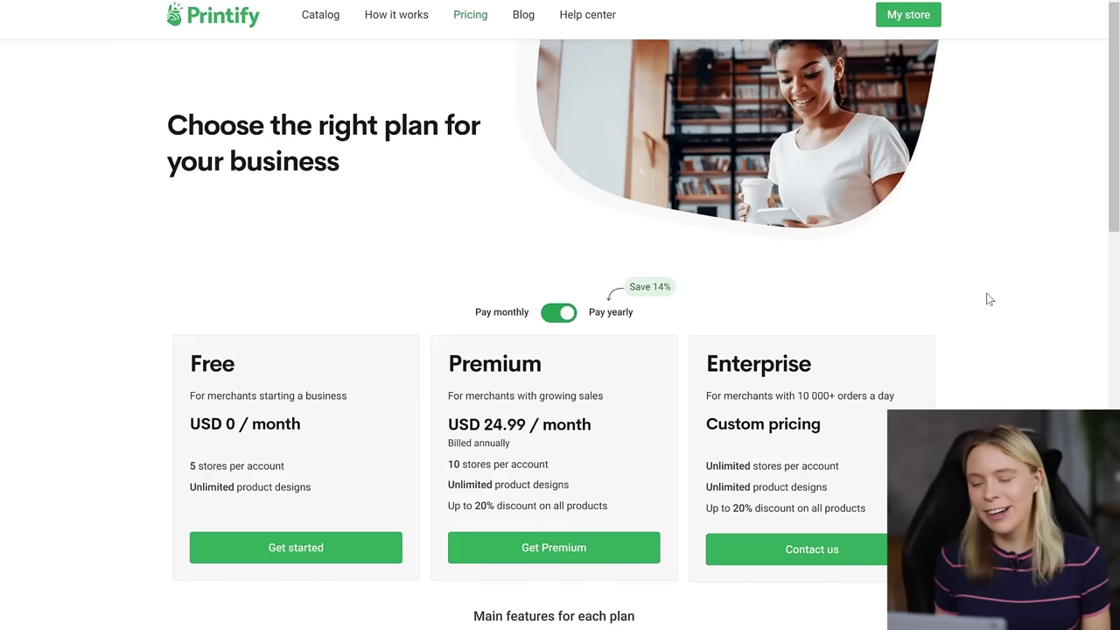
# Review Printify's Free, Premium and Enterprise plans and switch the pricing from yearly to monthly payment
pyautogui.scroll(-2, 989, 300)
pyautogui.scroll(-1, 989, 300)
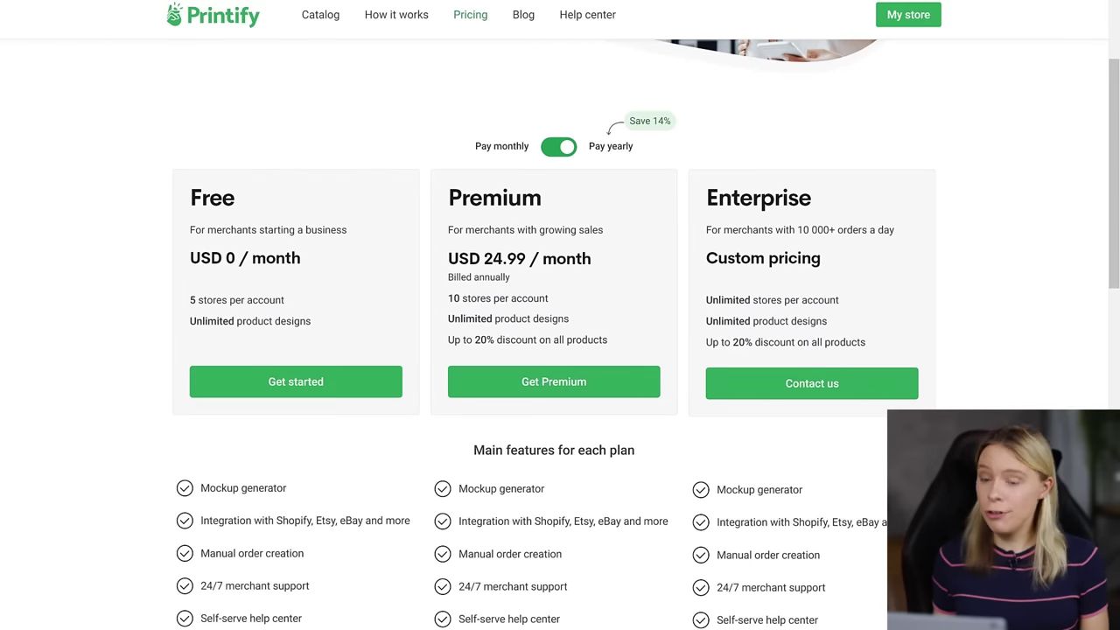
pyautogui.click(550, 149)
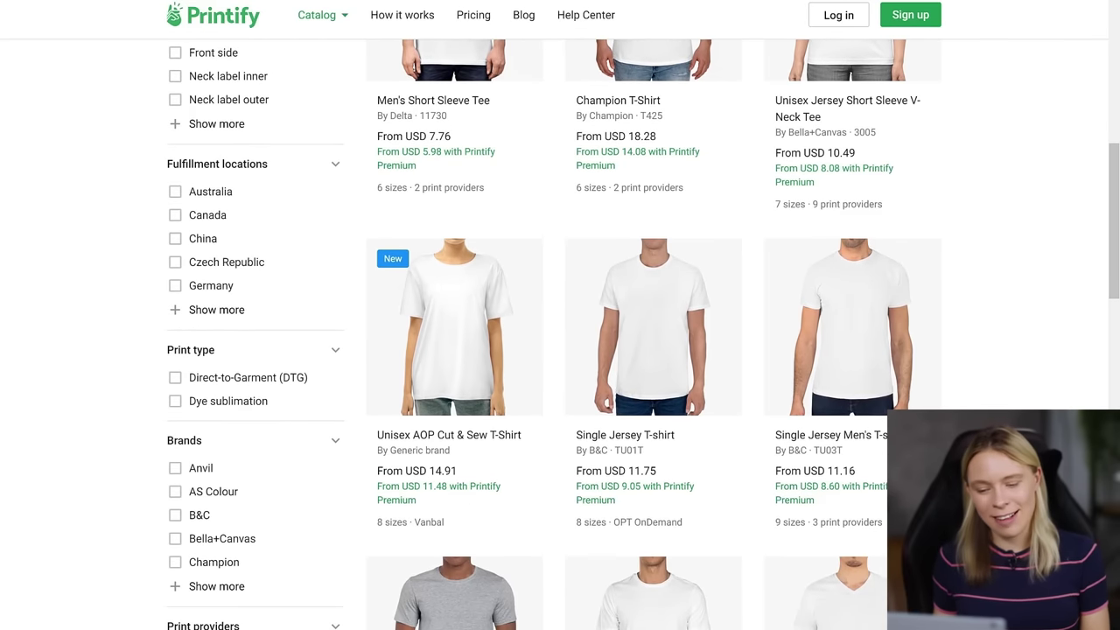
# Browse the T-shirts catalog and open the Bella+Canvas 3001 Unisex Jersey Short Sleeve Tee
pyautogui.scroll(10, 560, 350)
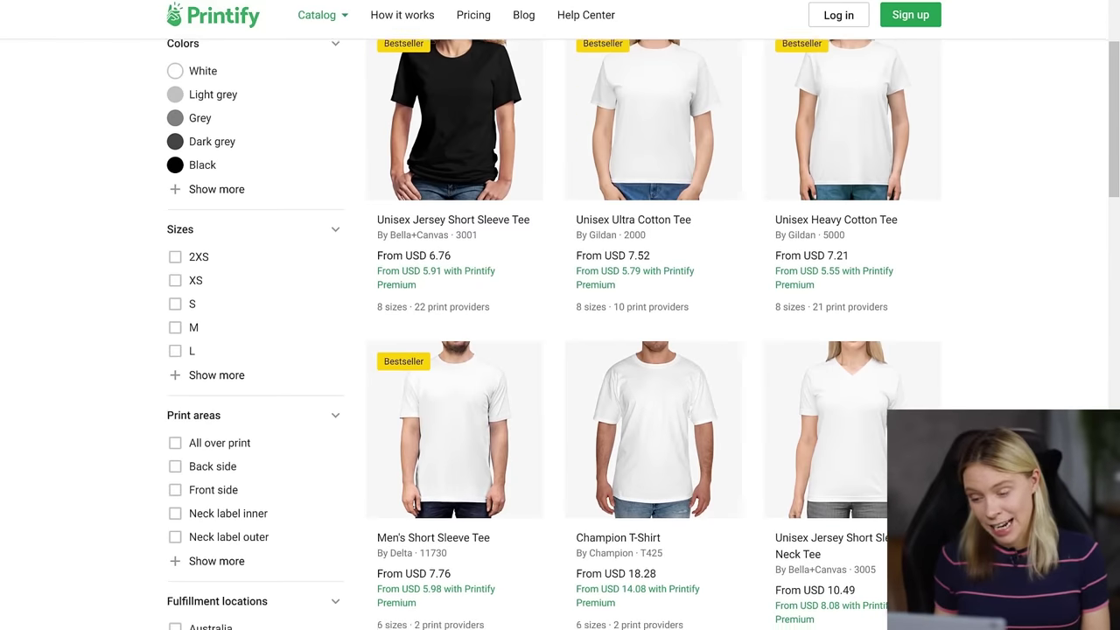
pyautogui.scroll(1, 644, 332)
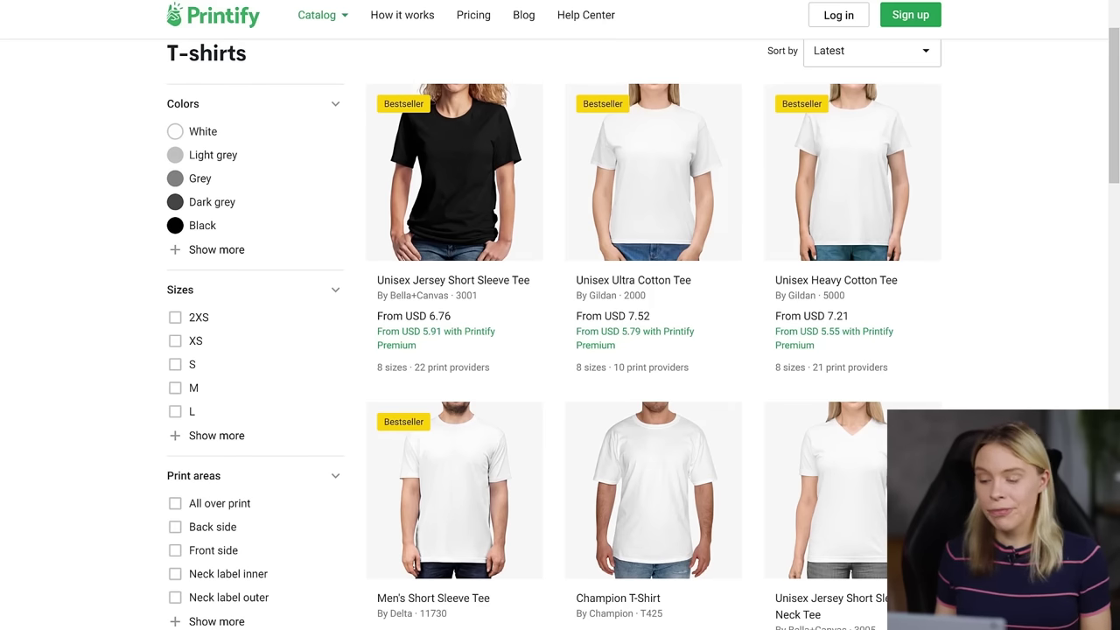
pyautogui.click(475, 297)
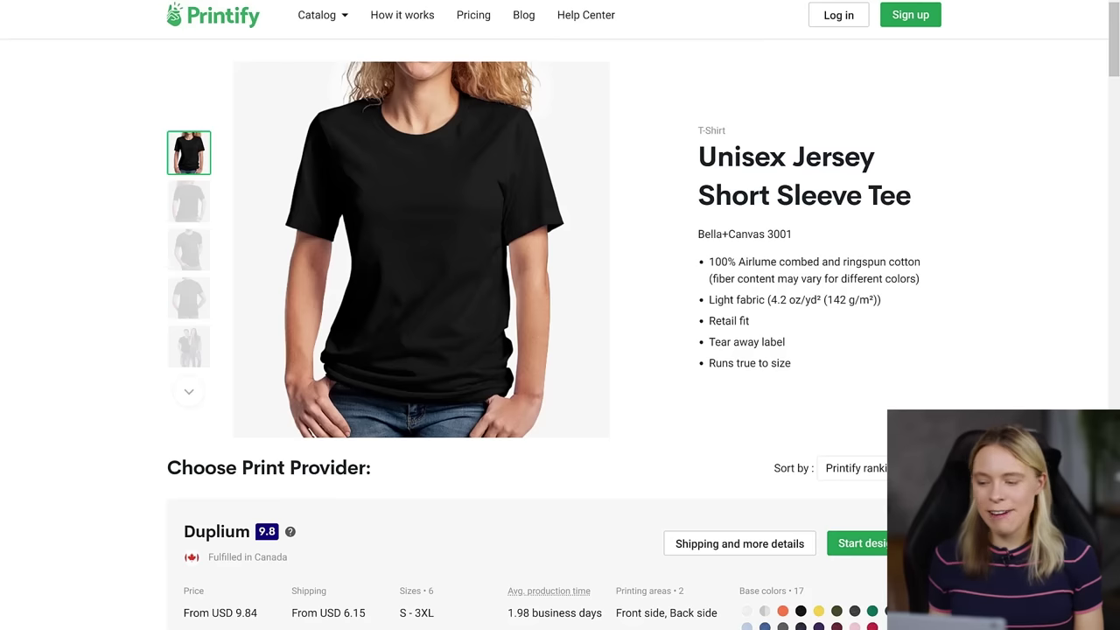
# Compare the tee's print providers by price, shipping, production time and colors, and start designing with Monster Digital
pyautogui.scroll(-3, 561, 333)
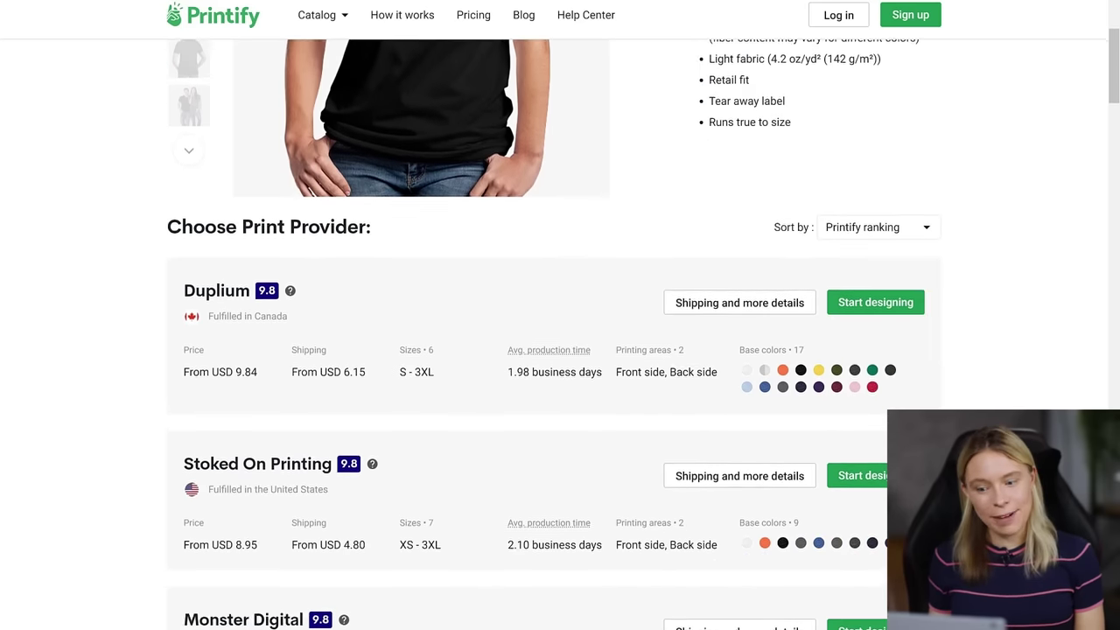
pyautogui.scroll(-2, 560, 332)
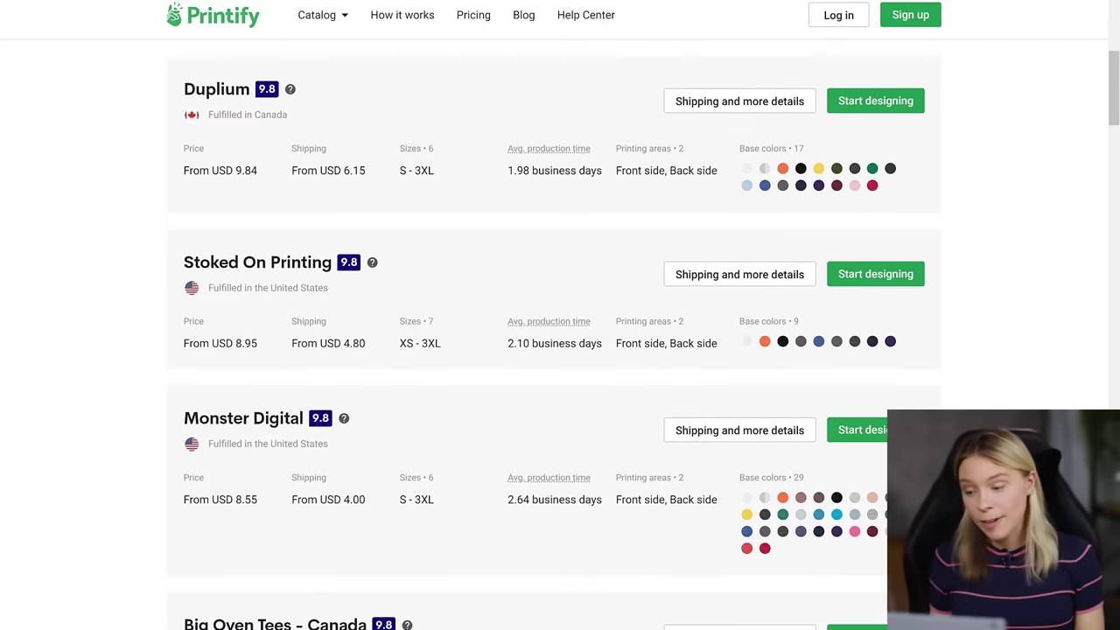
pyautogui.scroll(-3, 560, 333)
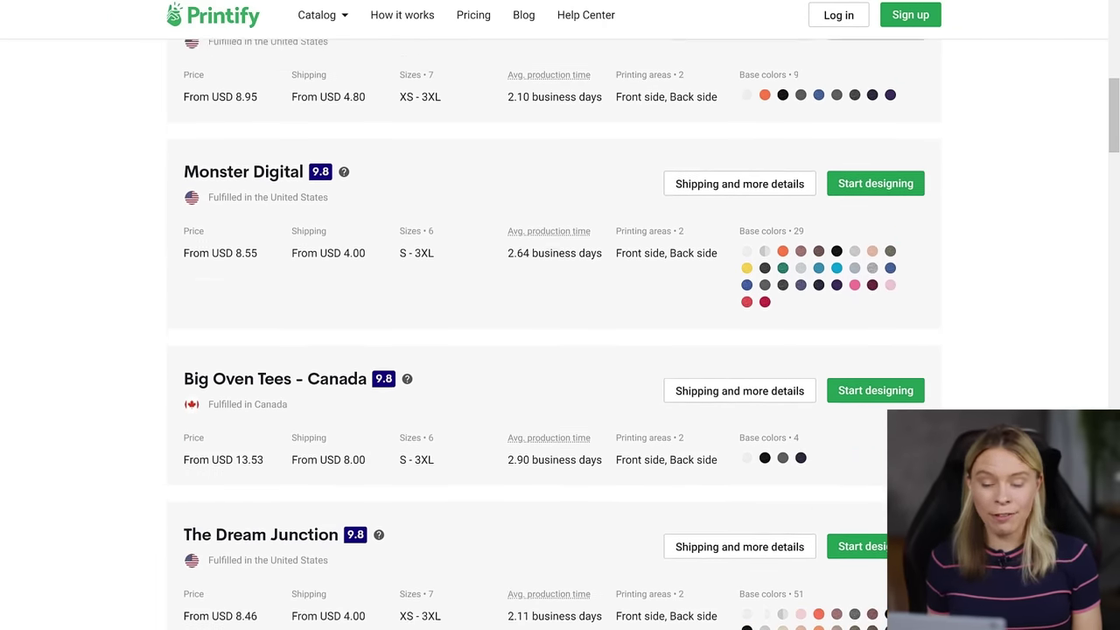
pyautogui.scroll(-2, 560, 332)
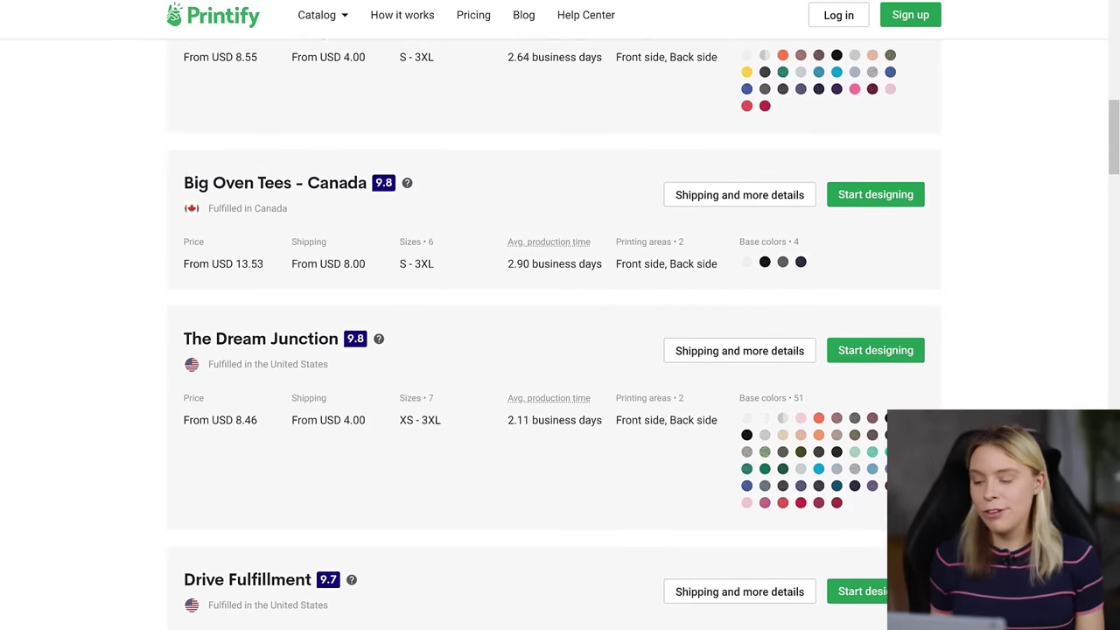
pyautogui.scroll(-2, 560, 333)
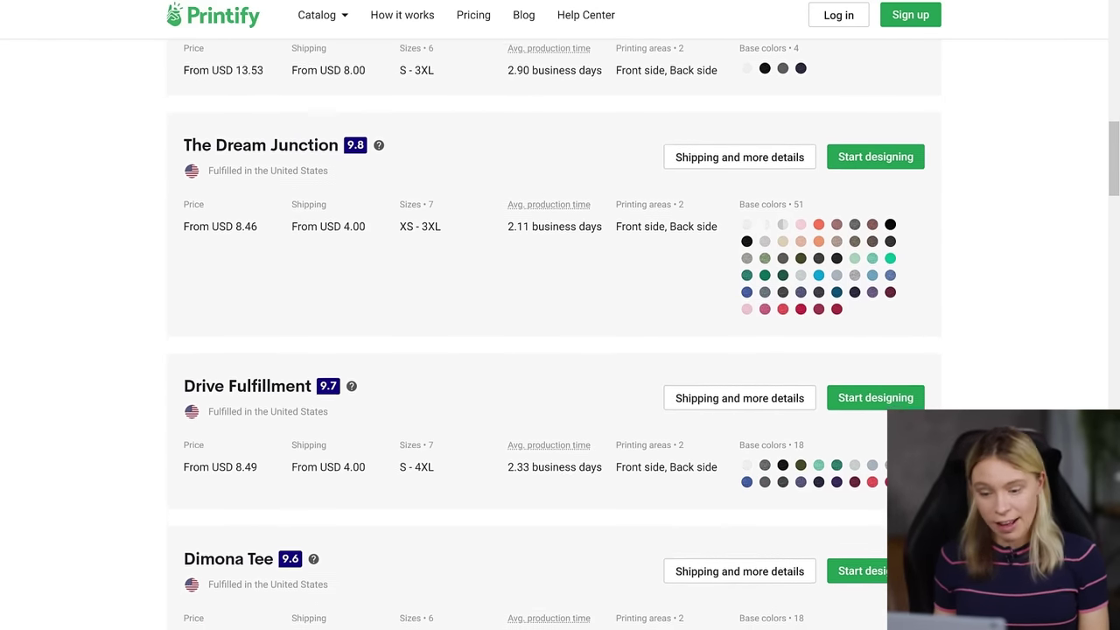
pyautogui.scroll(-2, 560, 332)
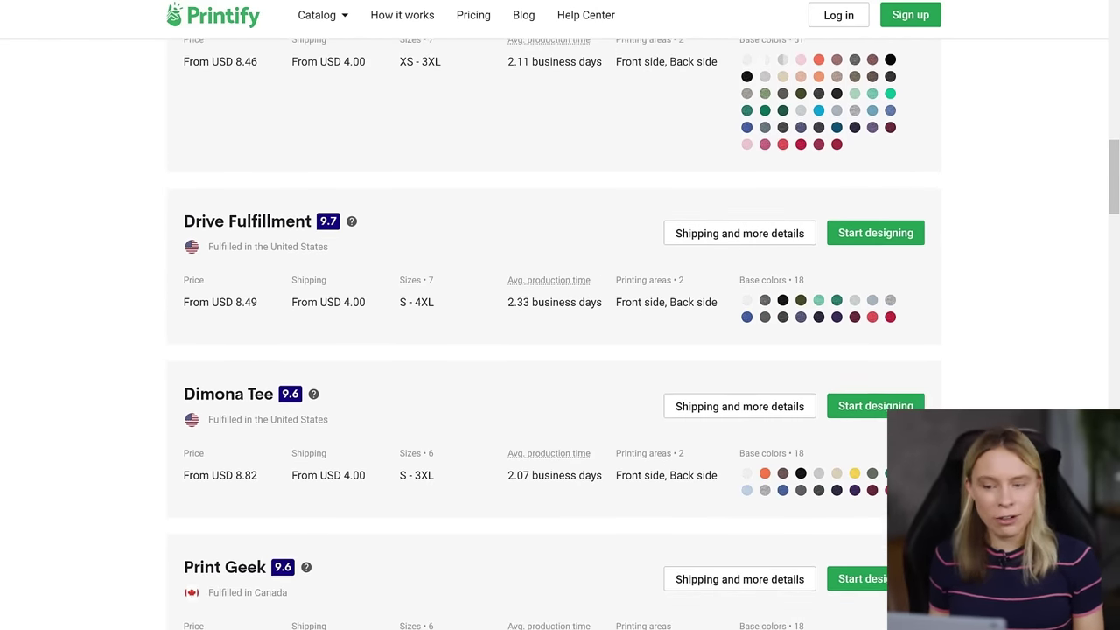
pyautogui.scroll(-1, 560, 333)
pyautogui.scroll(-1, 560, 332)
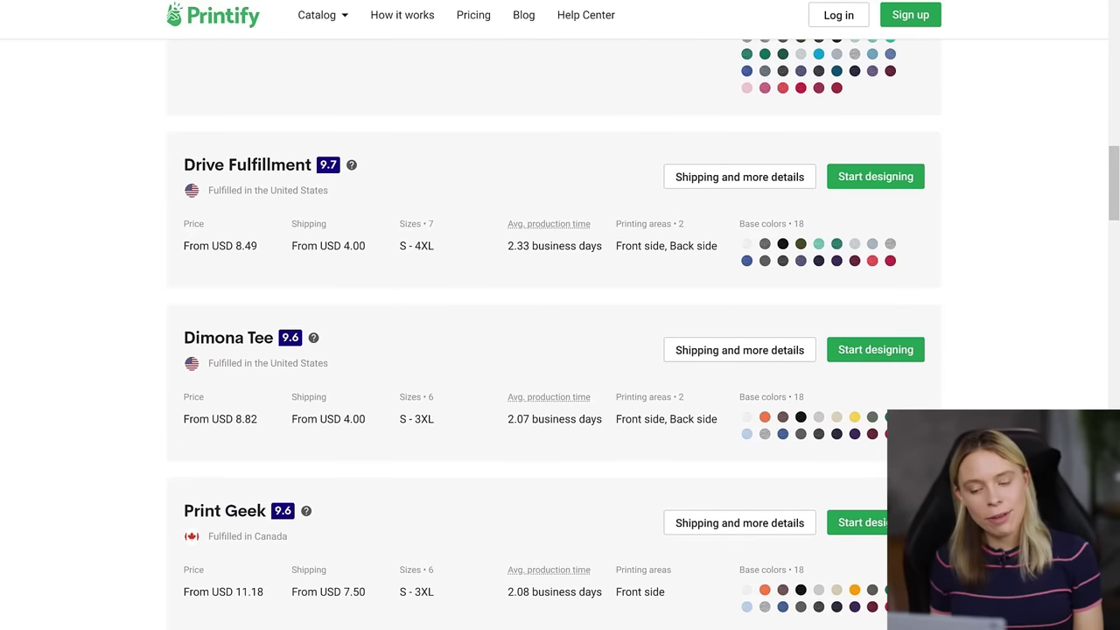
pyautogui.scroll(5, 560, 332)
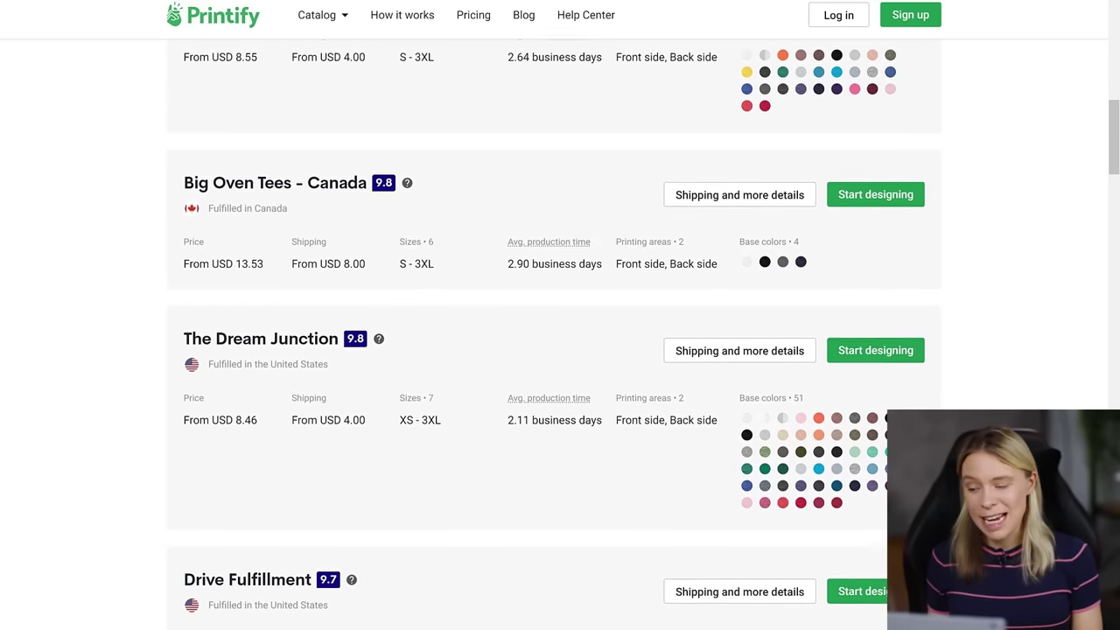
pyautogui.scroll(2, 560, 332)
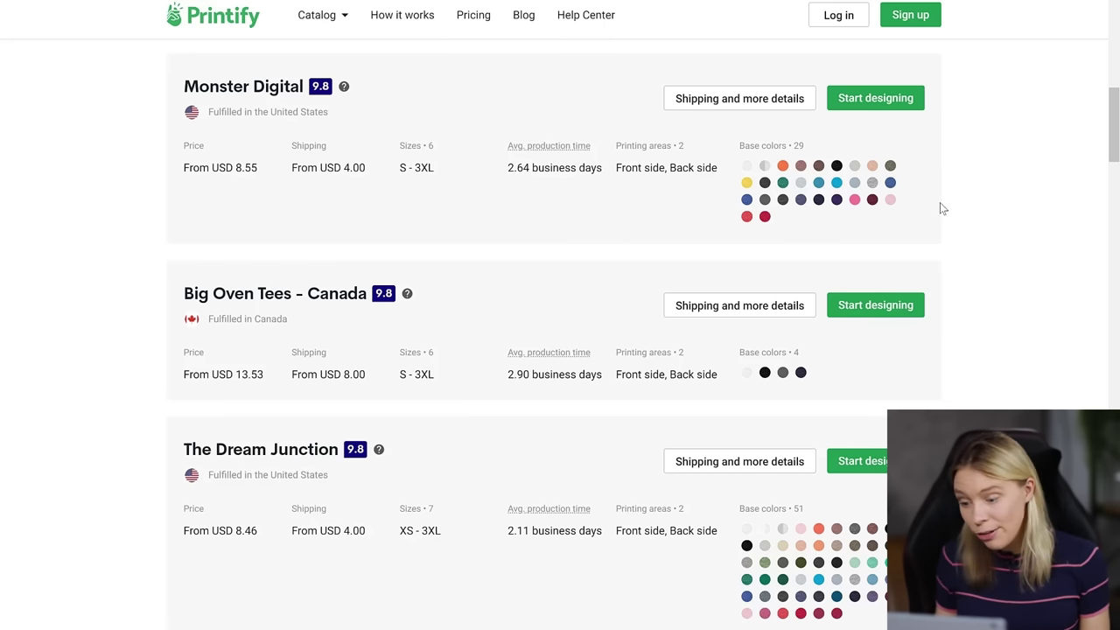
pyautogui.click(872, 100)
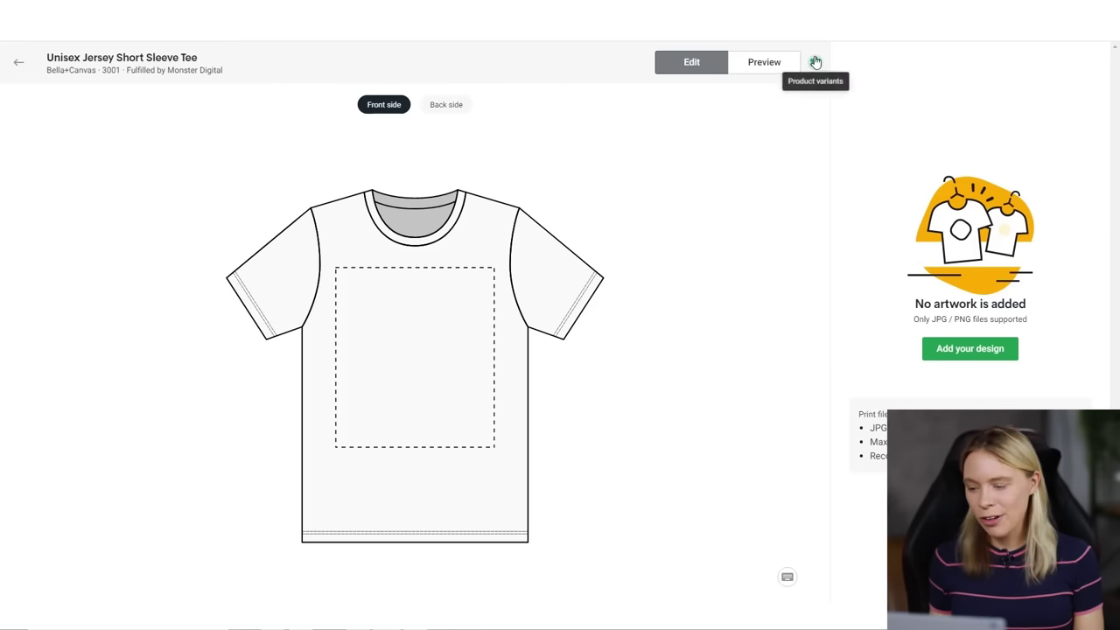
# In the tee's product variants, add the Heather Navy, Dark Grey Heather and Asphalt colors
pyautogui.click(815, 62)
pyautogui.click(815, 264)
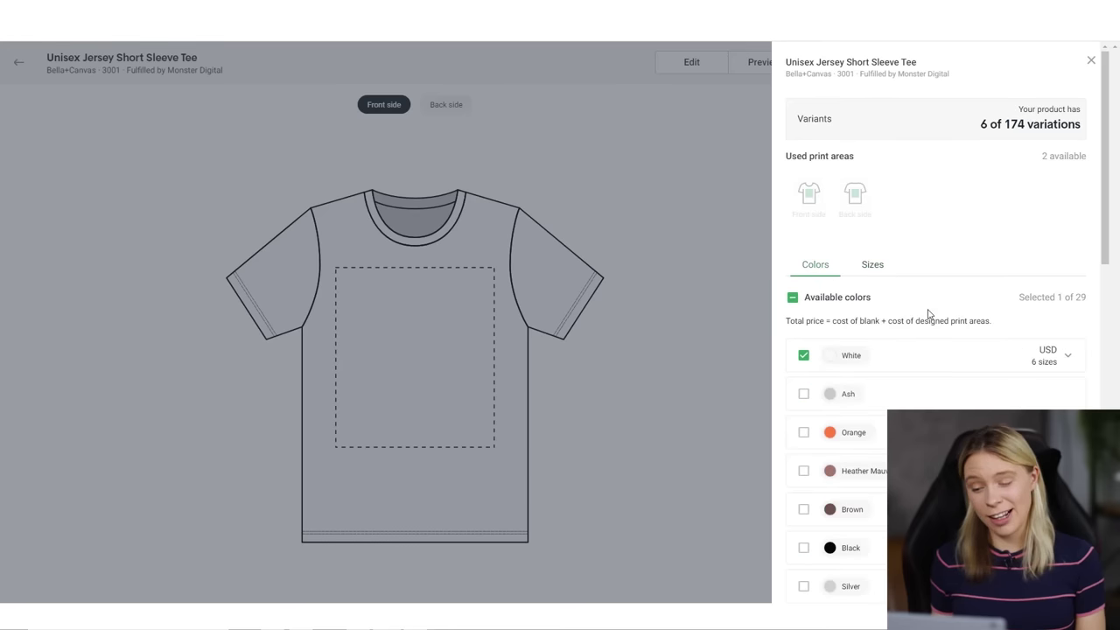
pyautogui.scroll(-5, 930, 319)
pyautogui.scroll(-5, 932, 324)
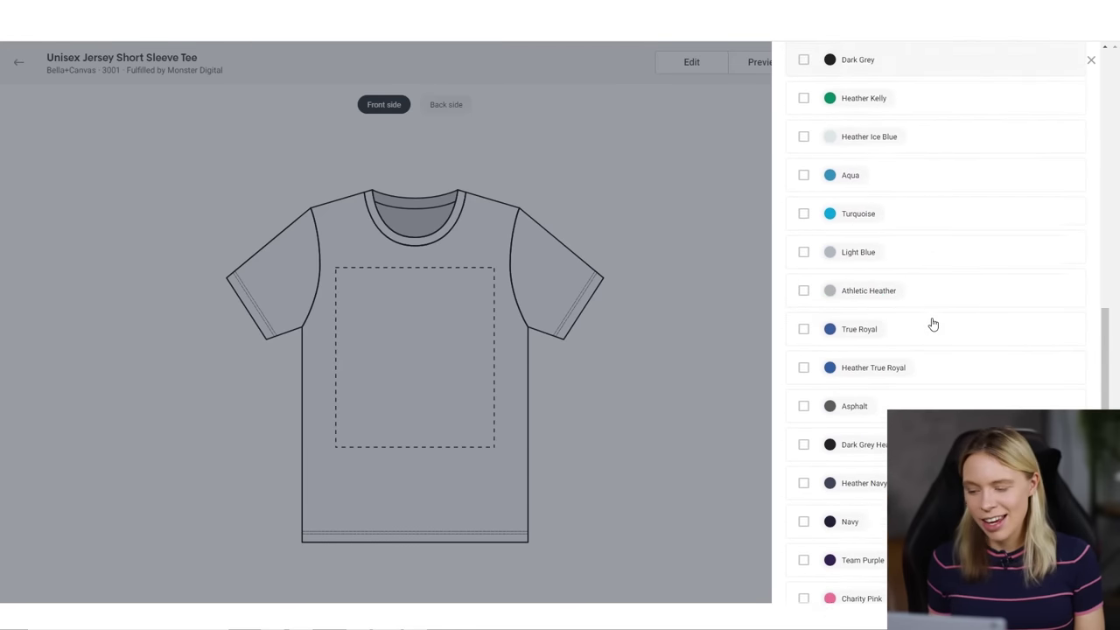
pyautogui.click(804, 407)
pyautogui.click(803, 369)
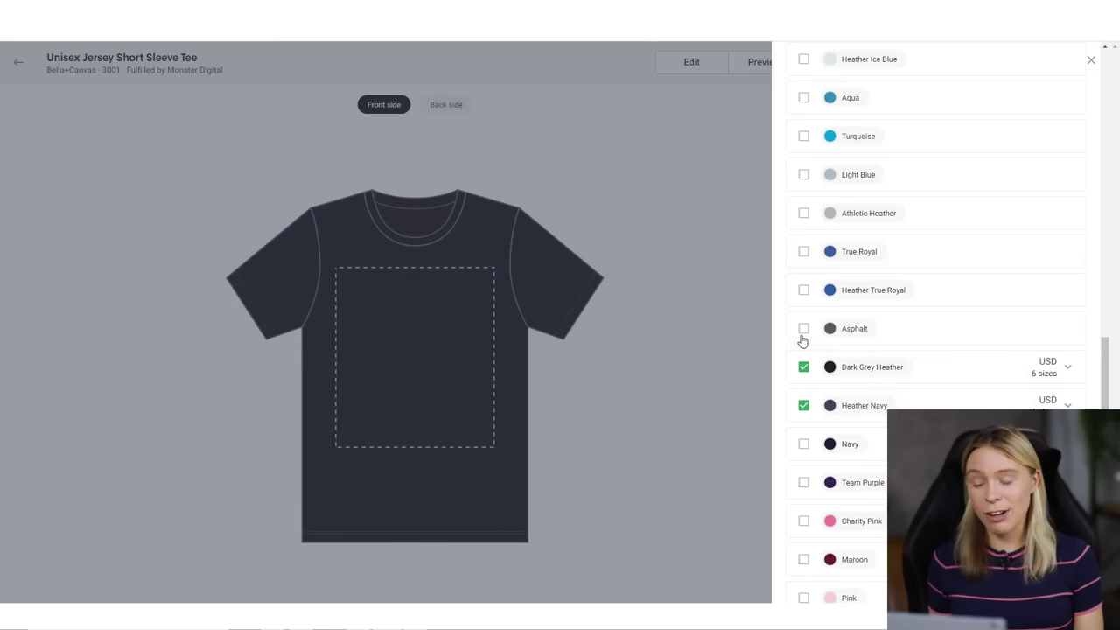
pyautogui.click(804, 330)
pyautogui.scroll(2, 806, 331)
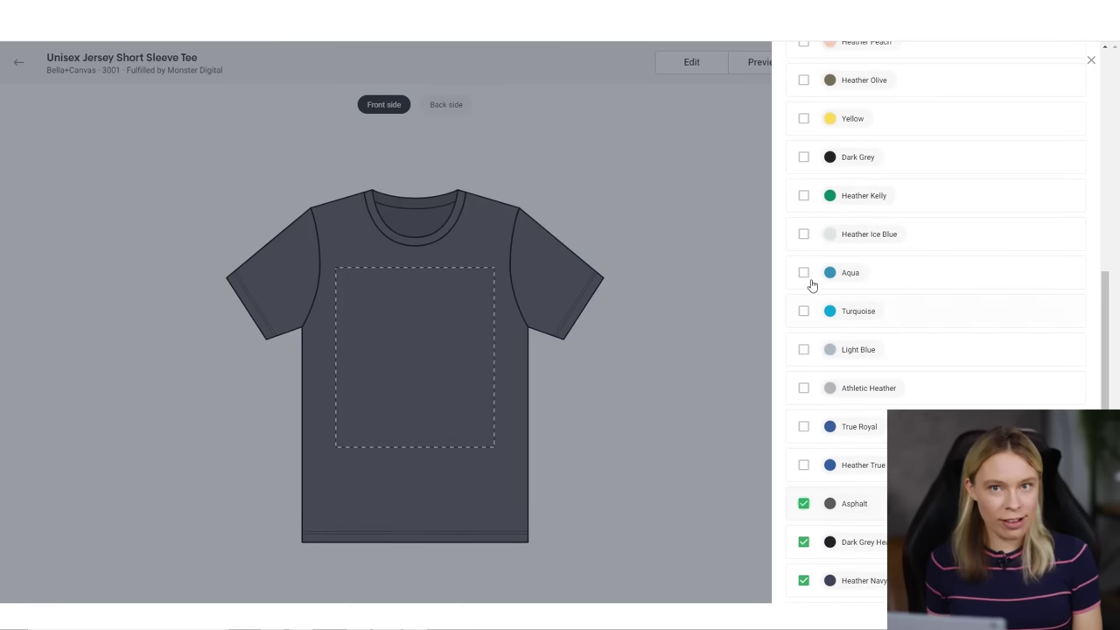
# Add the Dark Grey and Black shirt colors, remove White and close the product variants
pyautogui.click(804, 161)
pyautogui.scroll(3, 806, 166)
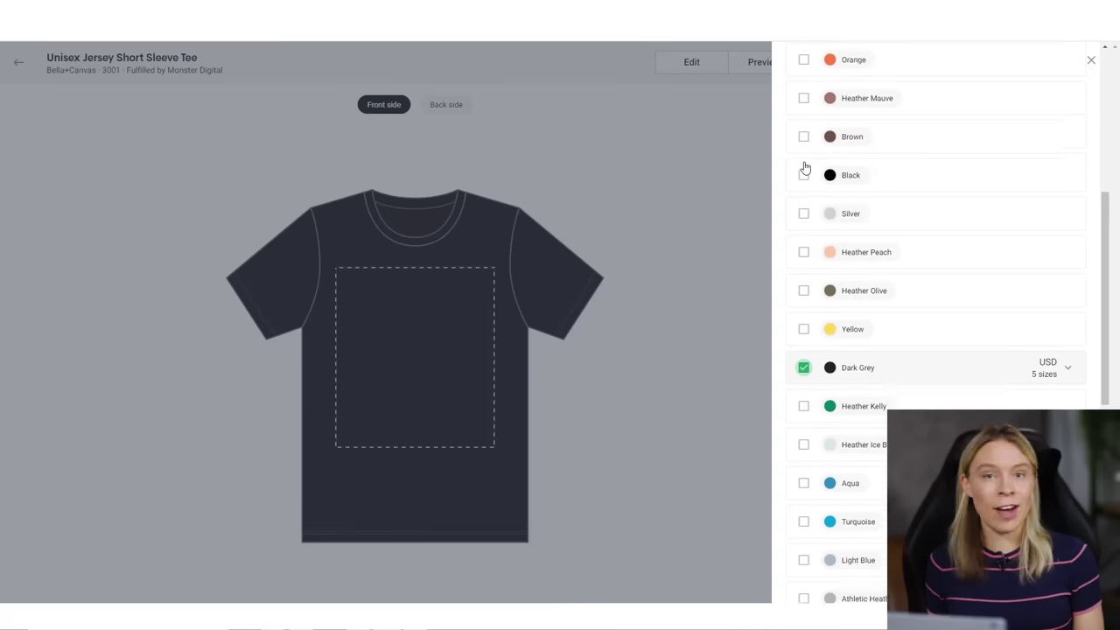
pyautogui.click(804, 199)
pyautogui.scroll(1, 805, 197)
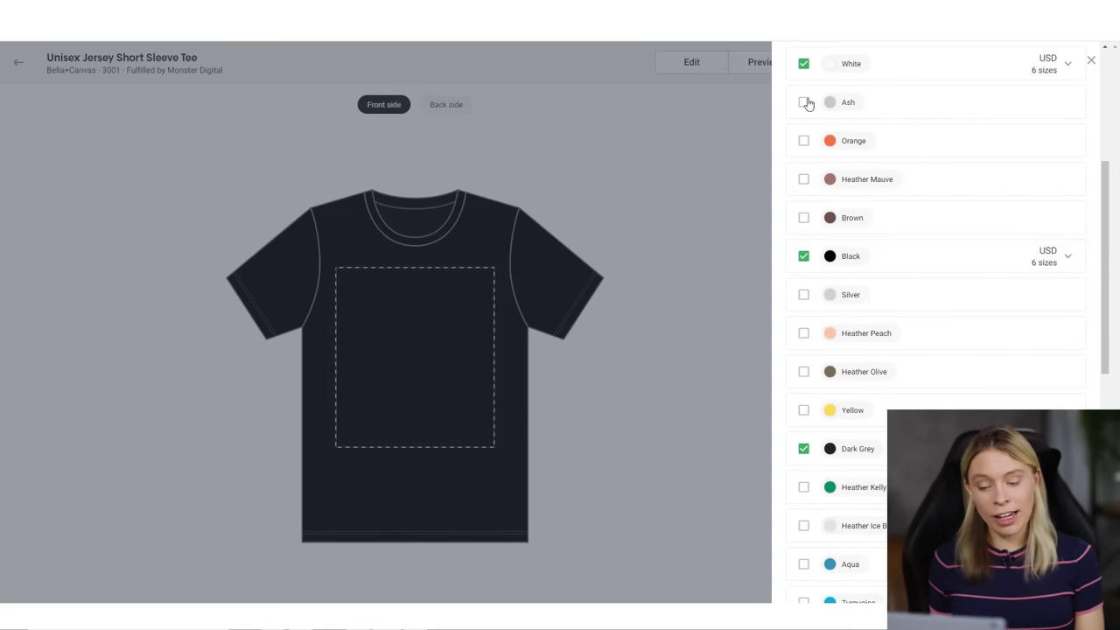
pyautogui.click(804, 64)
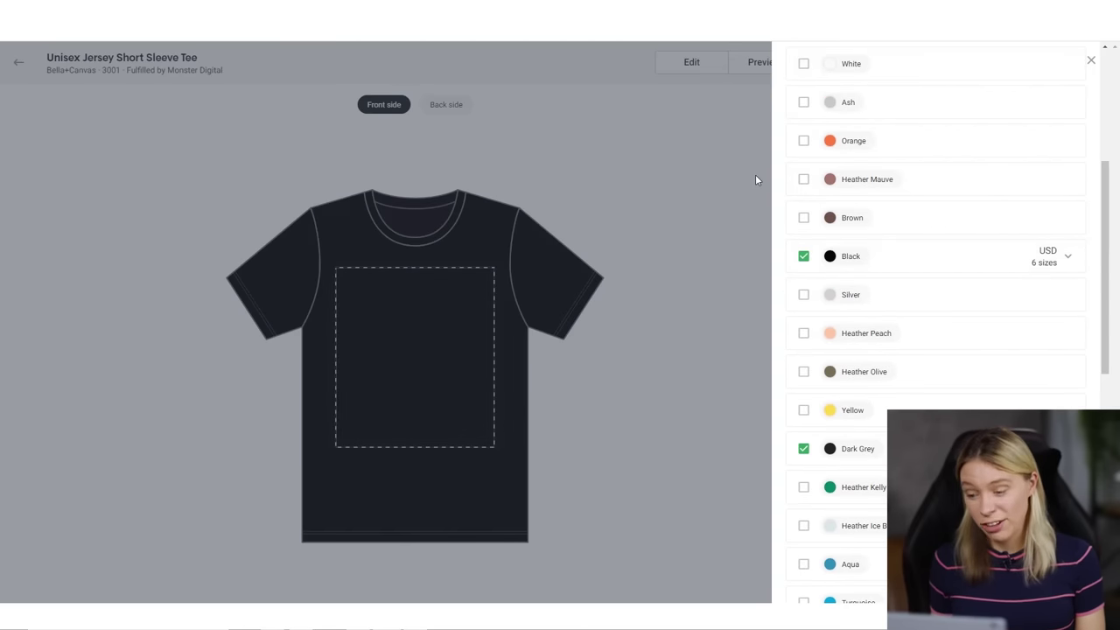
pyautogui.click(1091, 60)
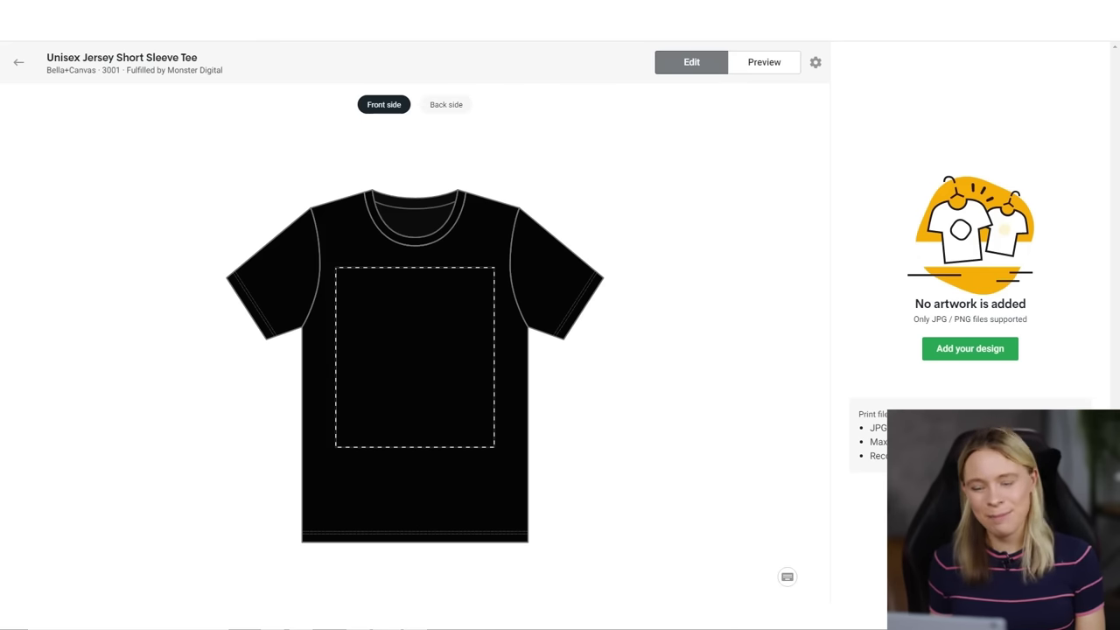
# Upload the Tutorial Example design from the device to the front of the black tee
pyautogui.click(1007, 351)
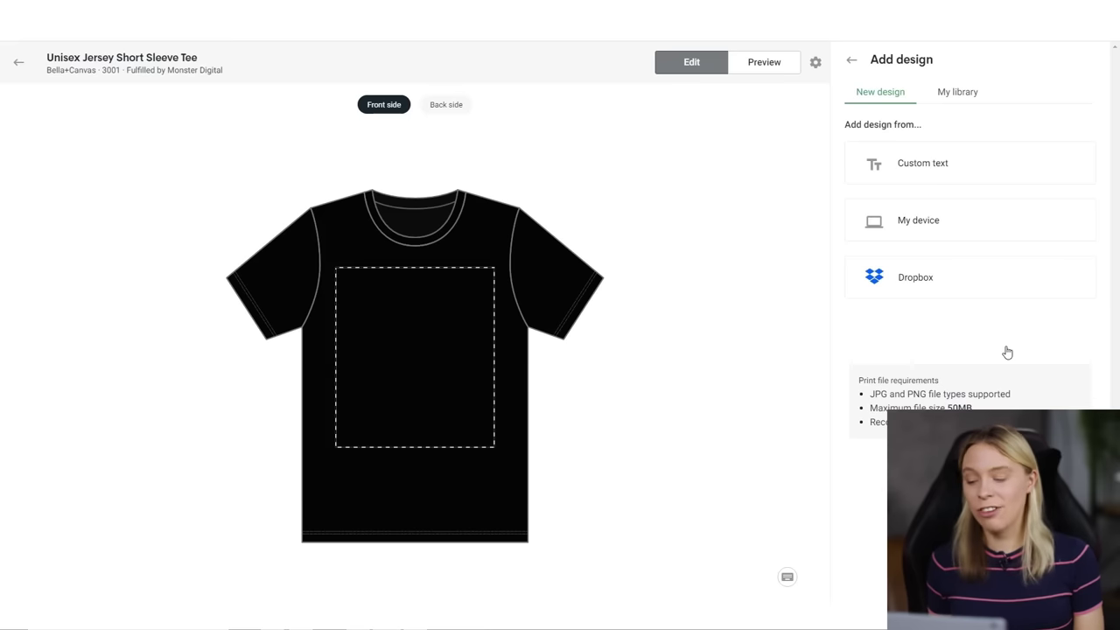
pyautogui.click(932, 227)
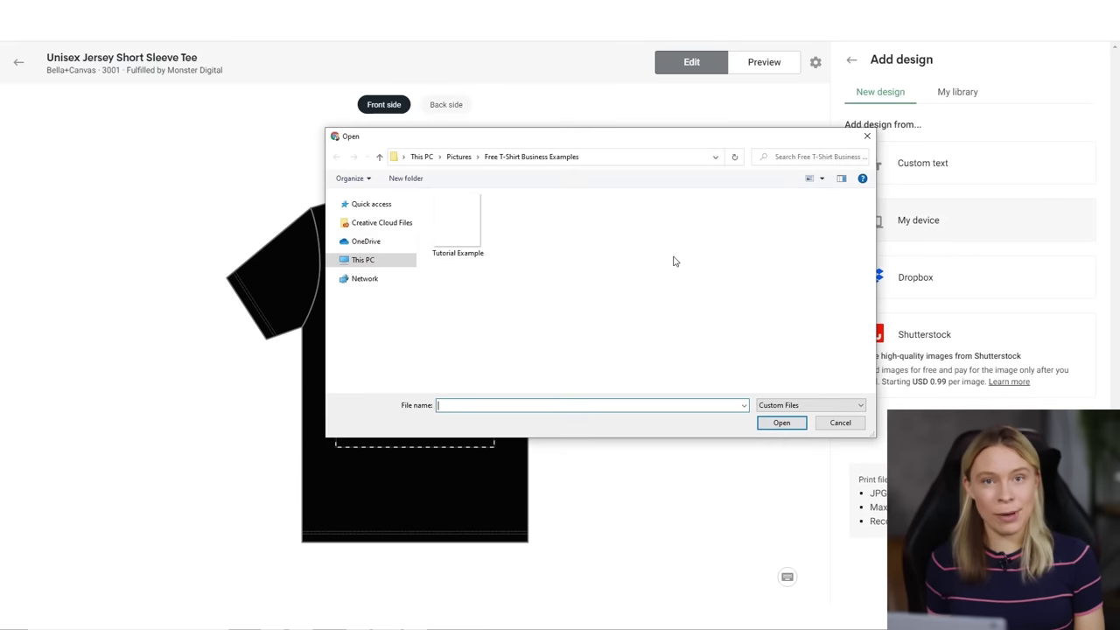
pyautogui.doubleClick(452, 230)
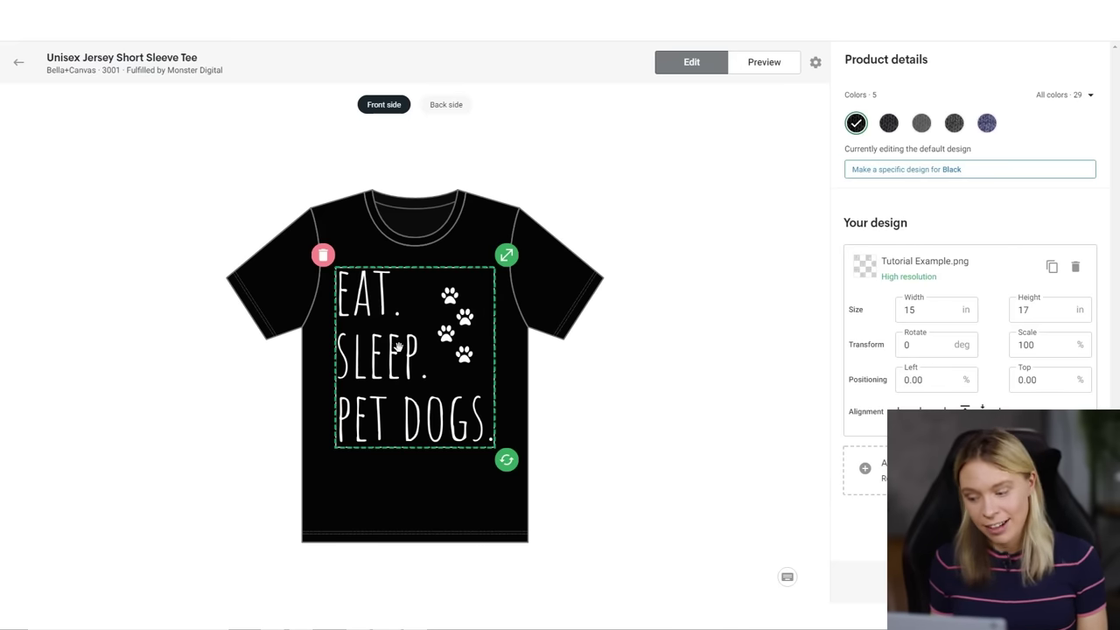
# Shift the artwork sideways on the shirt front, scale it to about 100.7% and align it within the print area
pyautogui.moveTo(399, 348); pyautogui.dragTo(428, 350)
pyautogui.moveTo(531, 257)
pyautogui.mouseDown()
pyautogui.moveTo(512, 282)
pyautogui.moveTo(523, 271)
pyautogui.mouseUp()
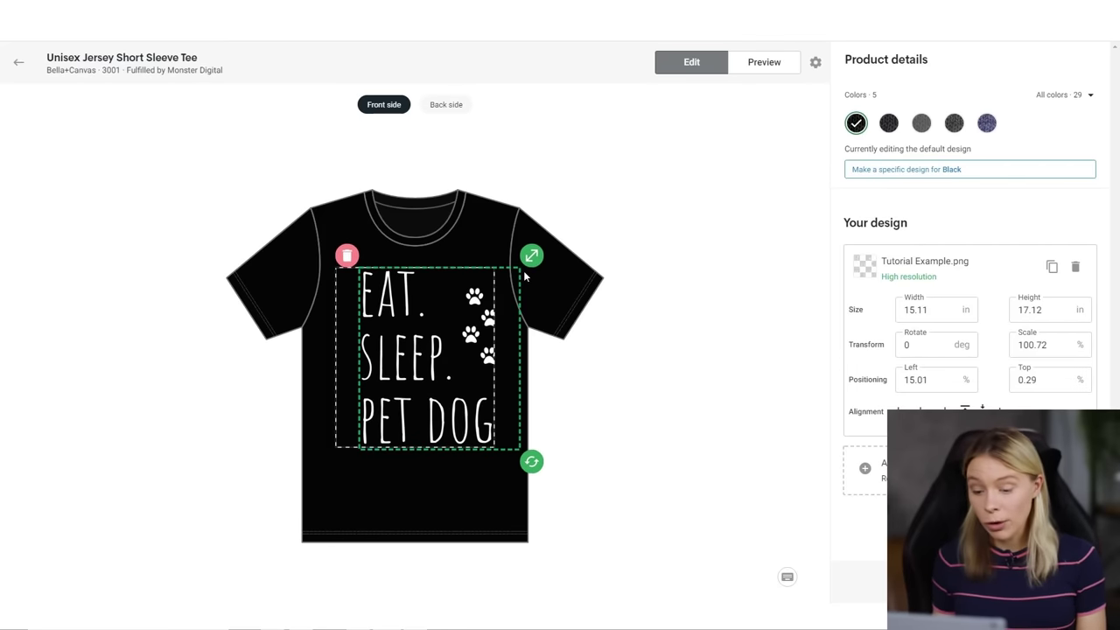
pyautogui.click(900, 411)
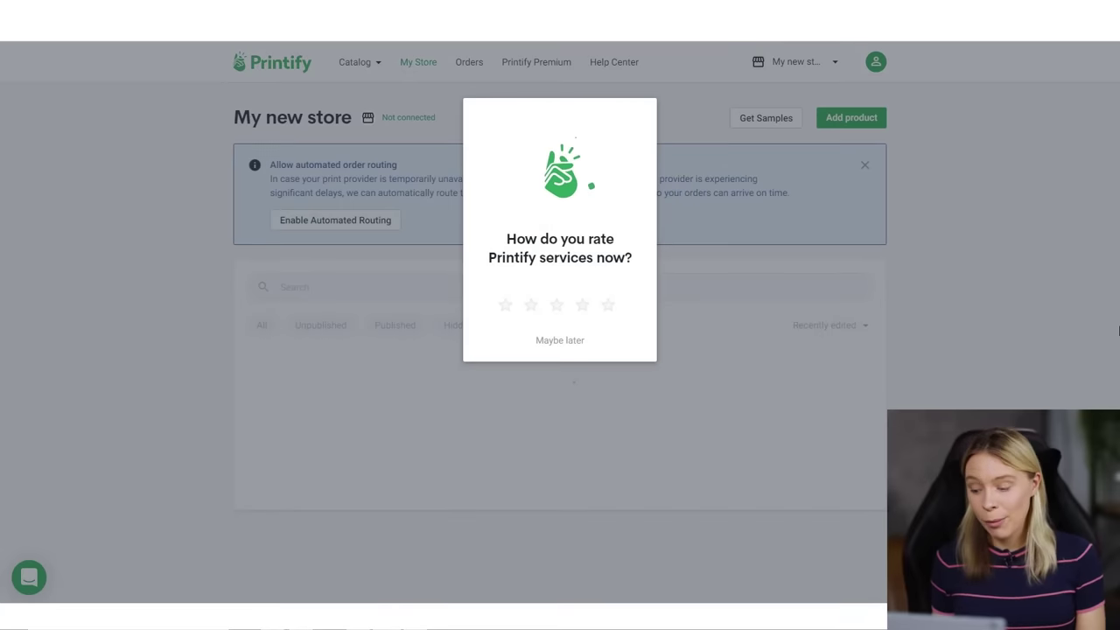
# Dismiss the service rating request and open the Unisex Jersey Short Sleeve Tee's listing for editing
pyautogui.click(560, 341)
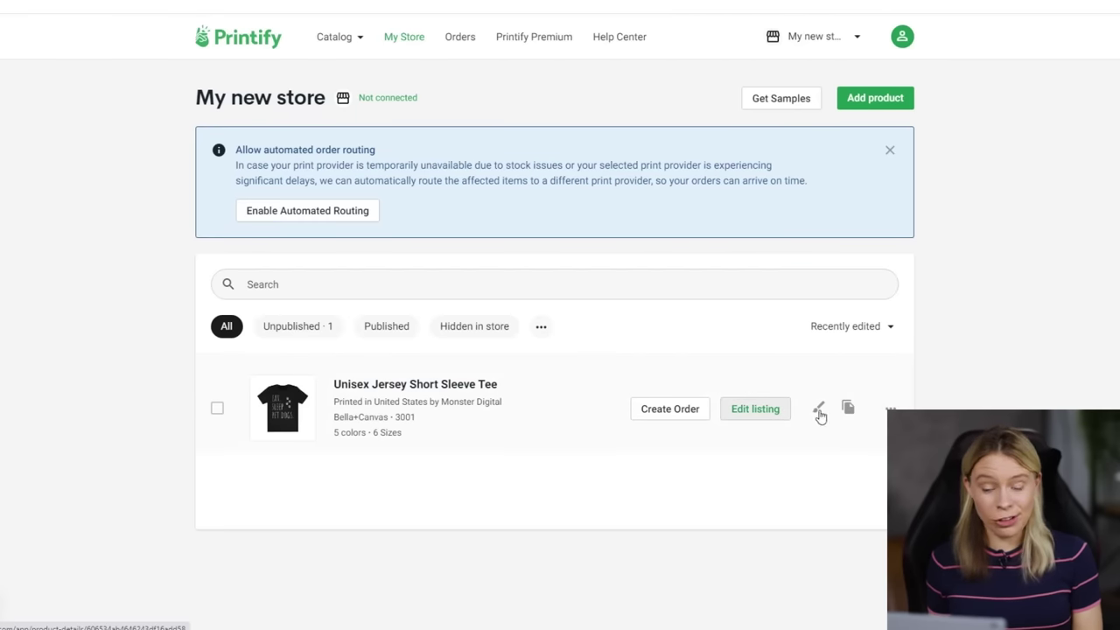
pyautogui.click(819, 413)
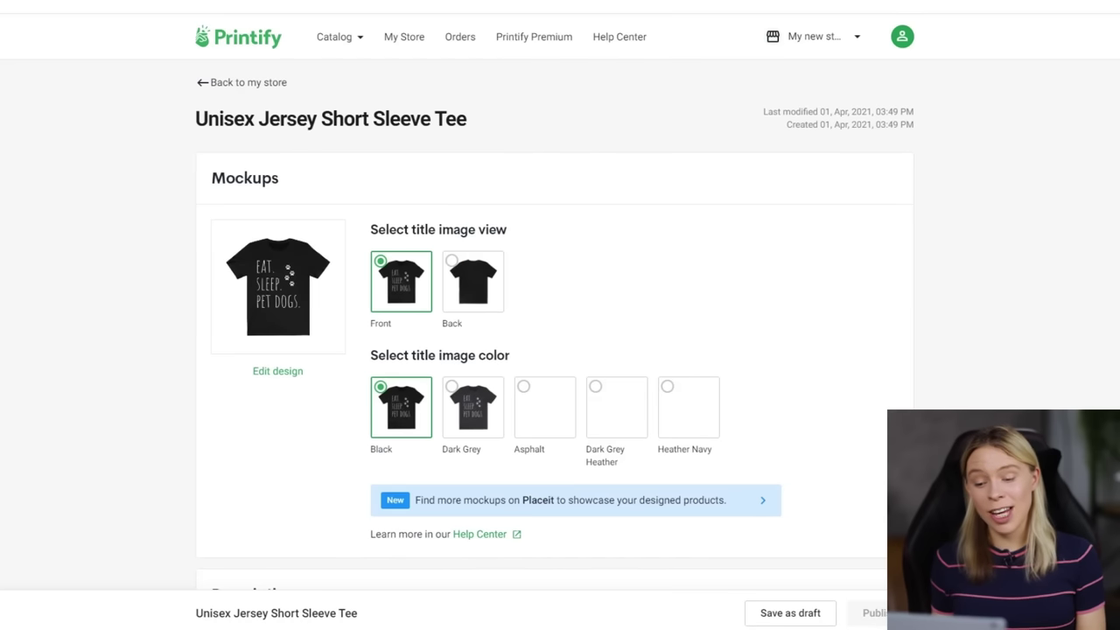
# Set the product title to "Funny Dog Lovers T-Shirt | Doggy Gift | Love My Puppy | Doggo Walkers, Trainers | Unisex - Men & Women's Tee | Eat. Sleep. Pet Dogs"
pyautogui.scroll(-5, 1036, 340)
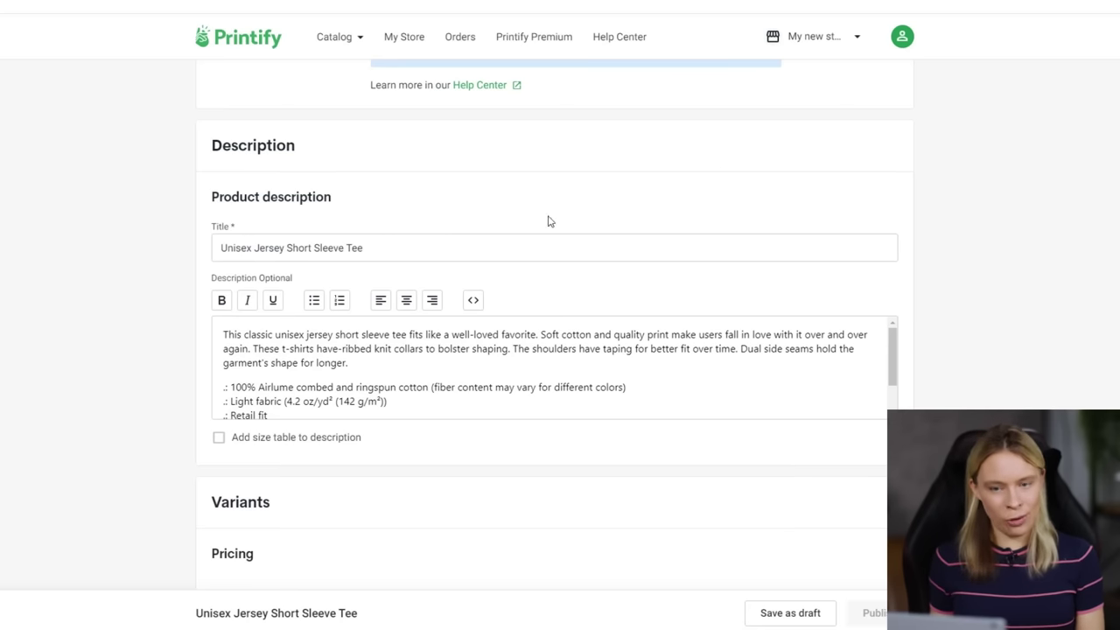
pyautogui.click(468, 243)
pyautogui.press('BackSpace')
pyautogui.press('BackSpace')
pyautogui.press('BackSpace')
pyautogui.press('BackSpace')
pyautogui.press('BackSpace')
pyautogui.press('BackSpace')
pyautogui.press('BackSpace')
pyautogui.press('BackSpace')
pyautogui.press('BackSpace')
pyautogui.press('BackSpace')
pyautogui.press('BackSpace')
pyautogui.press('BackSpace')
pyautogui.press('BackSpace')
pyautogui.press('BackSpace')
pyautogui.press('BackSpace')
pyautogui.press('BackSpace')
pyautogui.press('BackSpace')
pyautogui.press('BackSpace')
pyautogui.press('BackSpace')
pyautogui.press('BackSpace')
pyautogui.press('BackSpace')
pyautogui.press('BackSpace')
pyautogui.press('BackSpace')
pyautogui.press('BackSpace')
pyautogui.press('BackSpace')
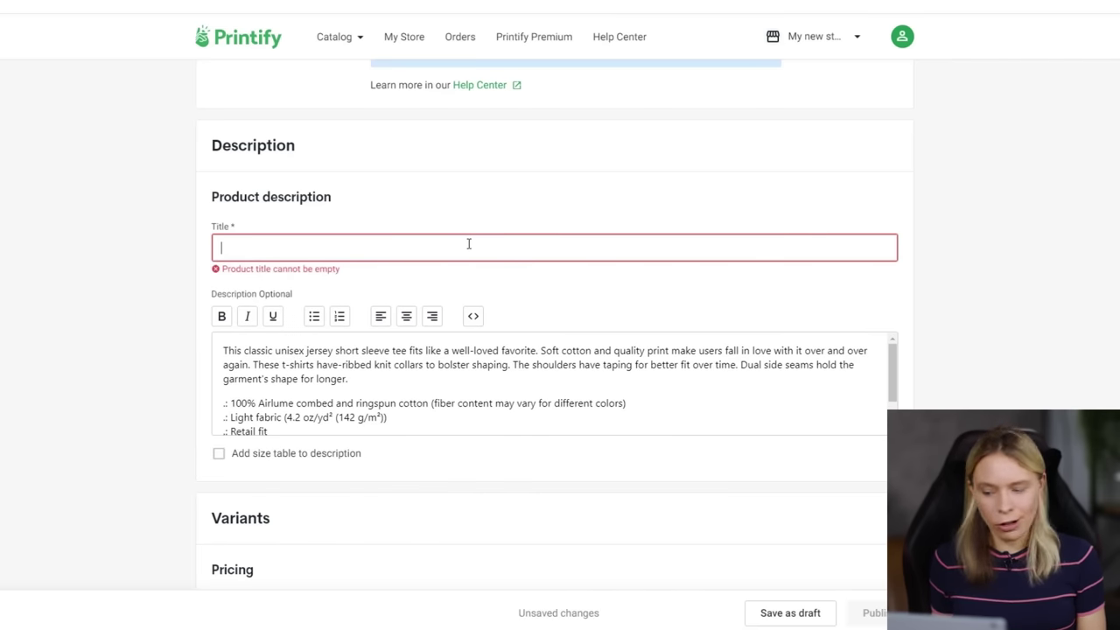
pyautogui.write("Funny Dog Lovers T-Shirt | Doggy Gift | Love My Puppy | Doggo Walkers, Trainers | Unisex - Men & Women's Tee | Eat. Sleep. Pet Dogs")
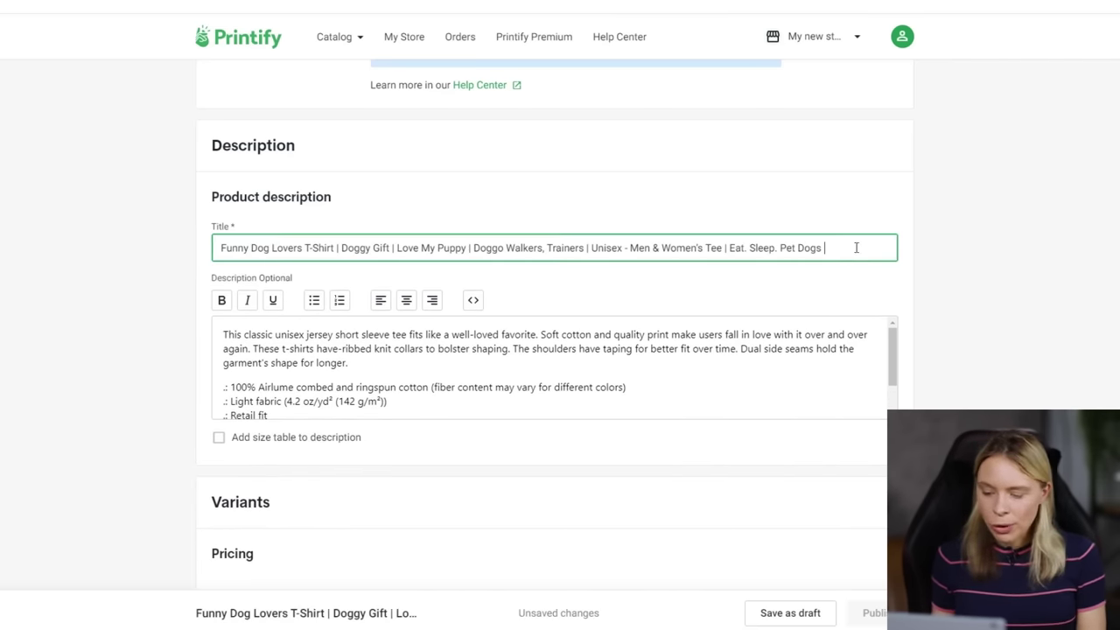
pyautogui.click(960, 272)
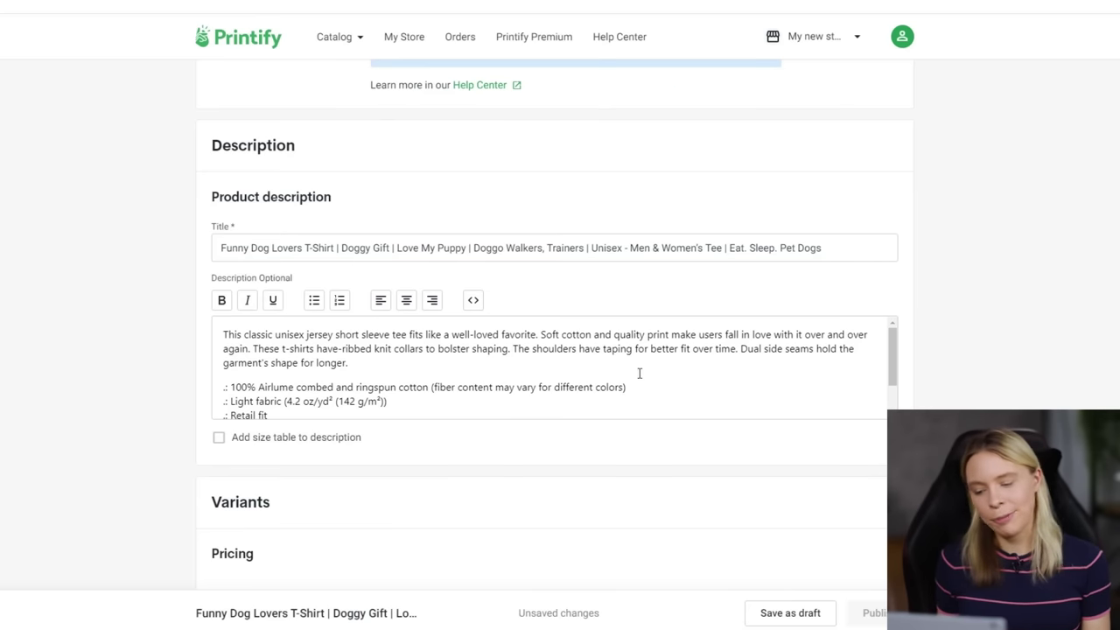
# Replace the entire default product description with the prepared shop description from the clipboard
pyautogui.click(659, 393)
pyautogui.hotkey('ctrl', 'a')
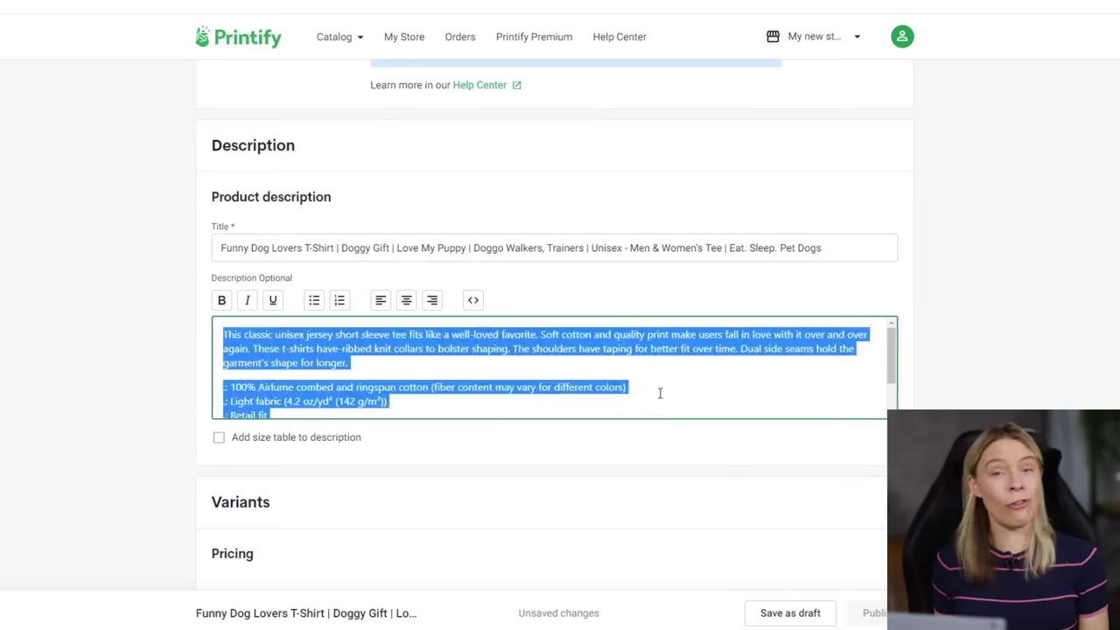
pyautogui.press('BackSpace')
pyautogui.hotkey('ctrl', 'v')
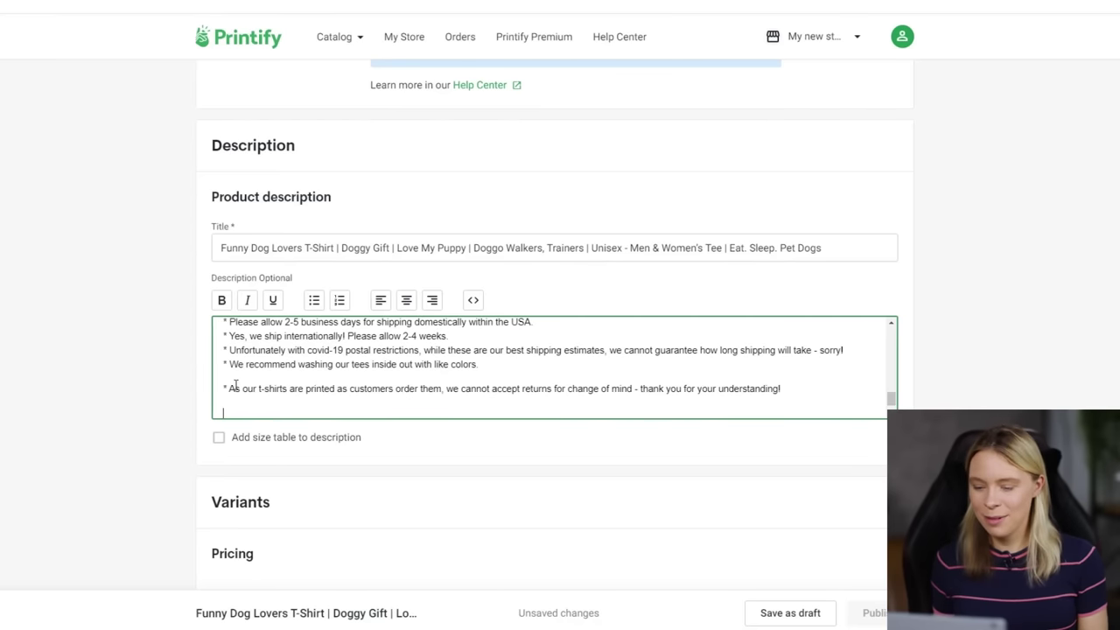
# Remove the trailing blank line and the gap before the returns note, keeping that note on its own line directly below the washing advice
pyautogui.press('BackSpace')
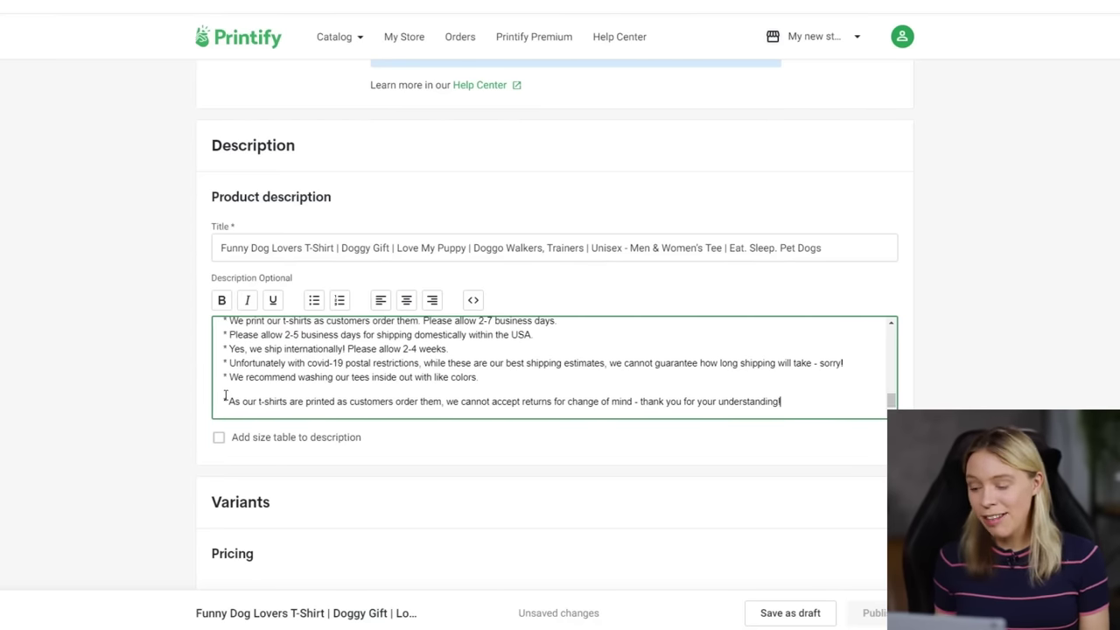
pyautogui.click(225, 401)
pyautogui.press('BackSpace')
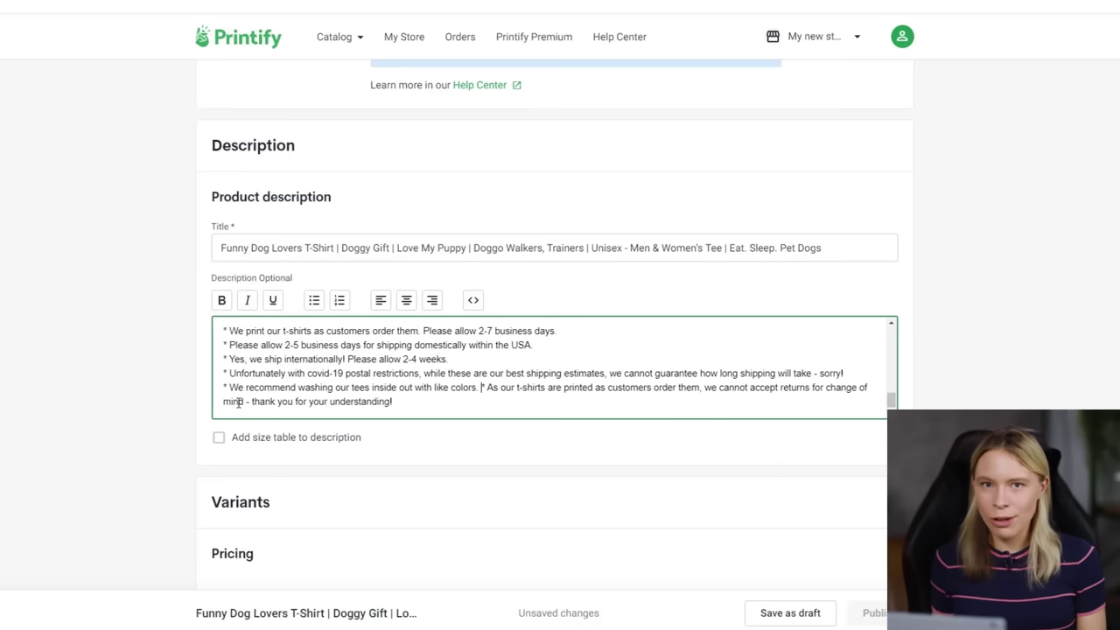
pyautogui.press('Return')
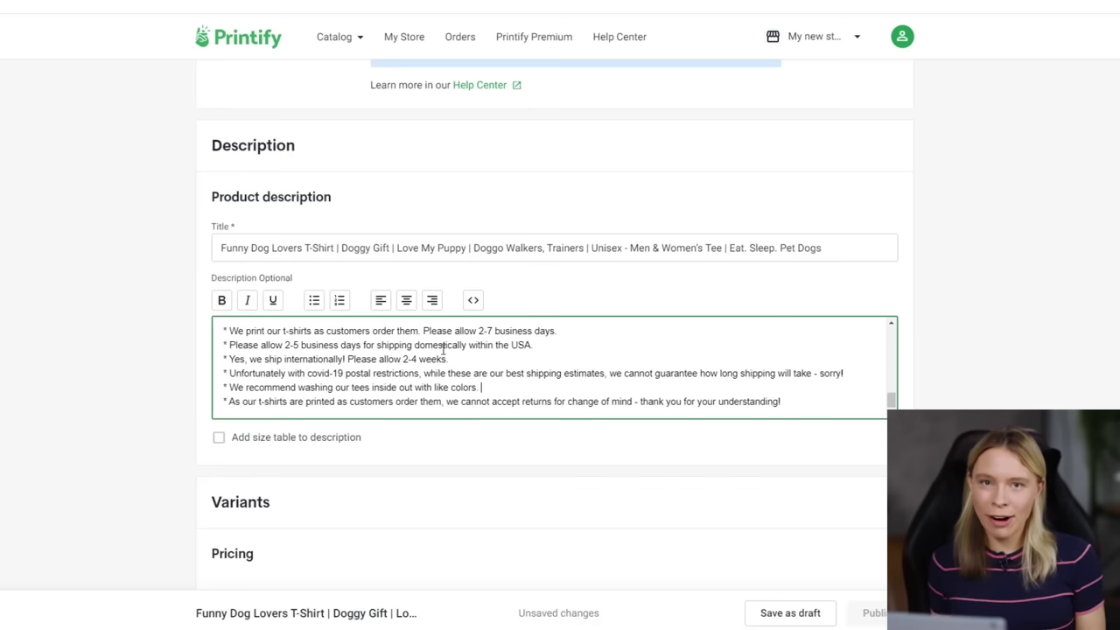
pyautogui.press('Tab')
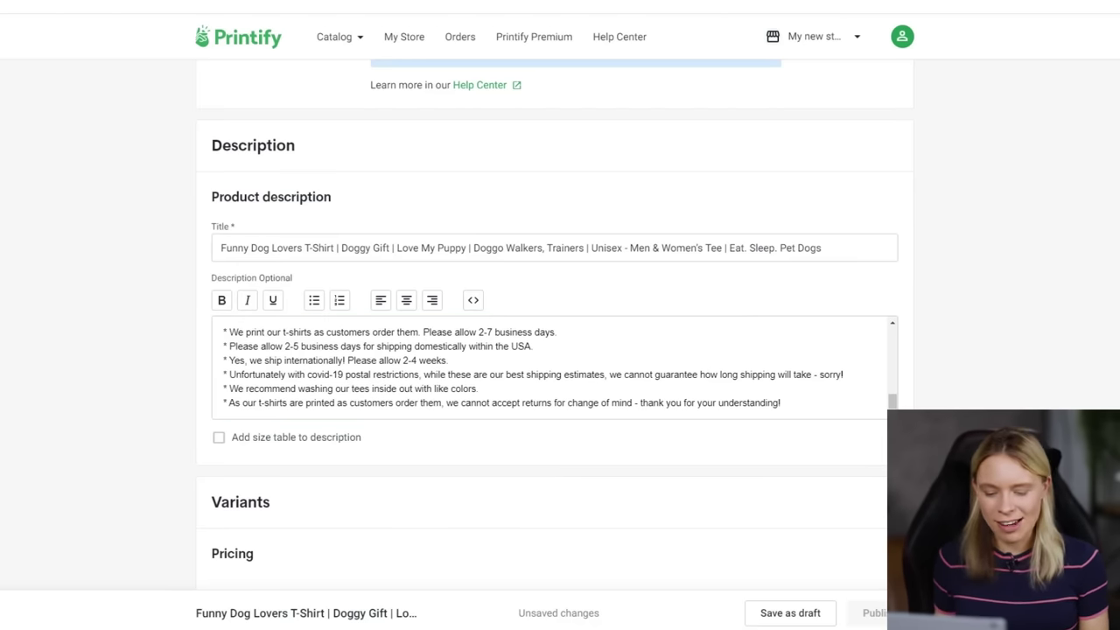
# Set the retail price of all size and color variants to USD 22.95 and save the listing as a draft
pyautogui.scroll(-5, 556, 323)
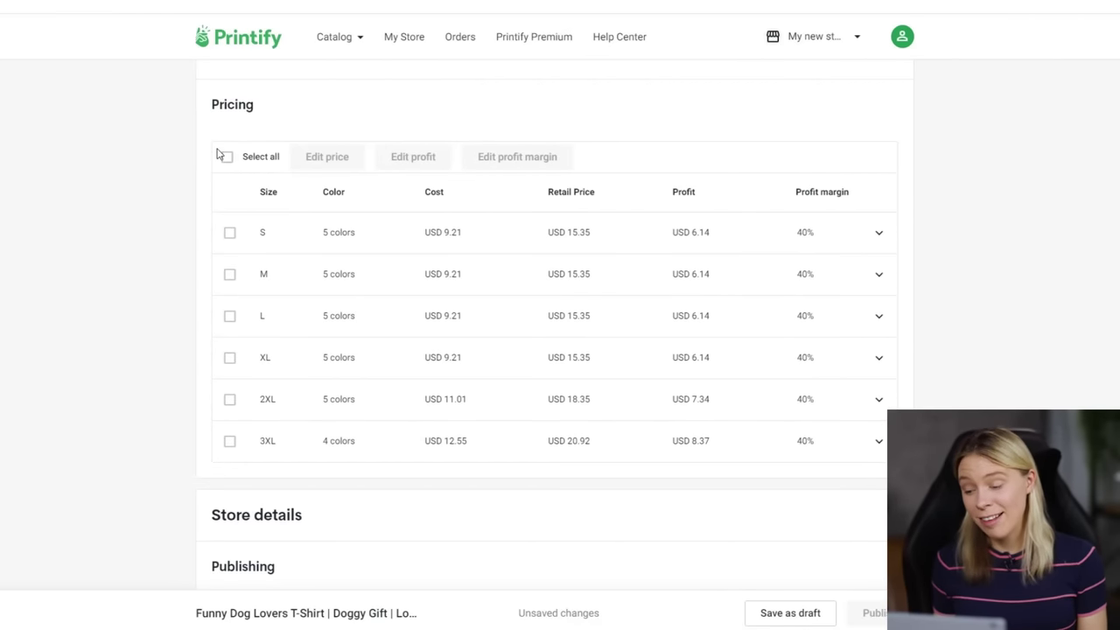
pyautogui.click(225, 158)
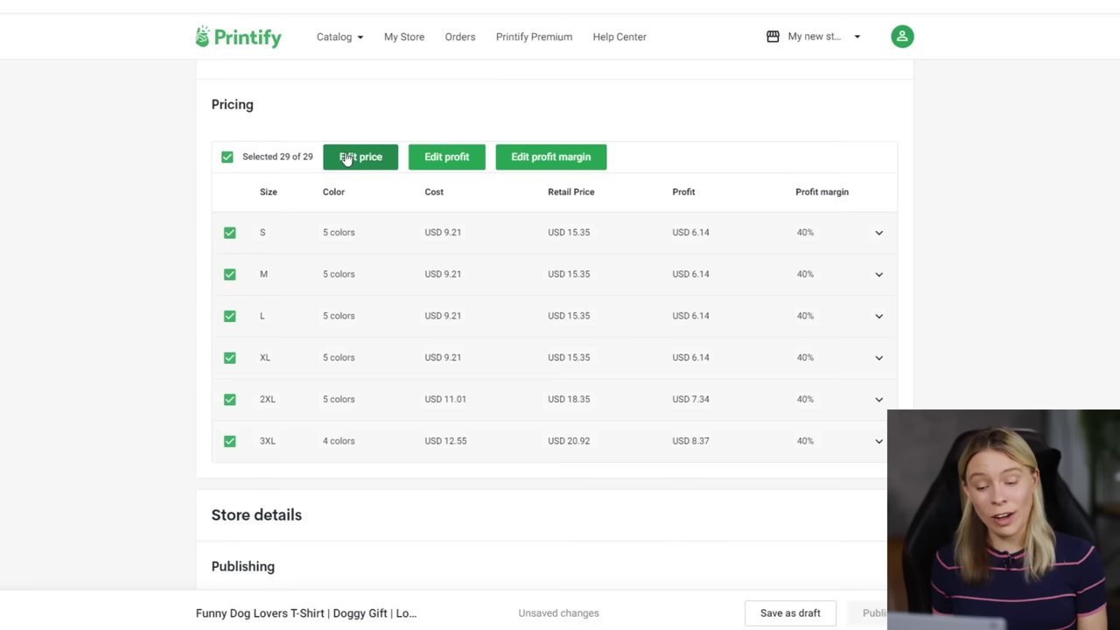
pyautogui.click(346, 157)
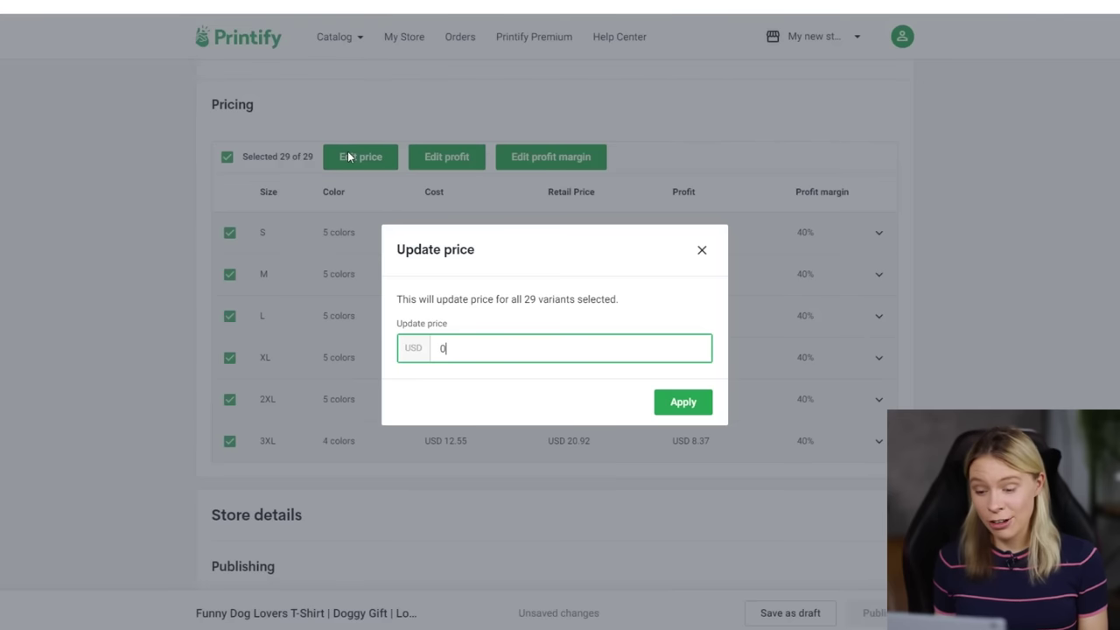
pyautogui.write('22.95')
pyautogui.hotkey('ctrl', 'a')
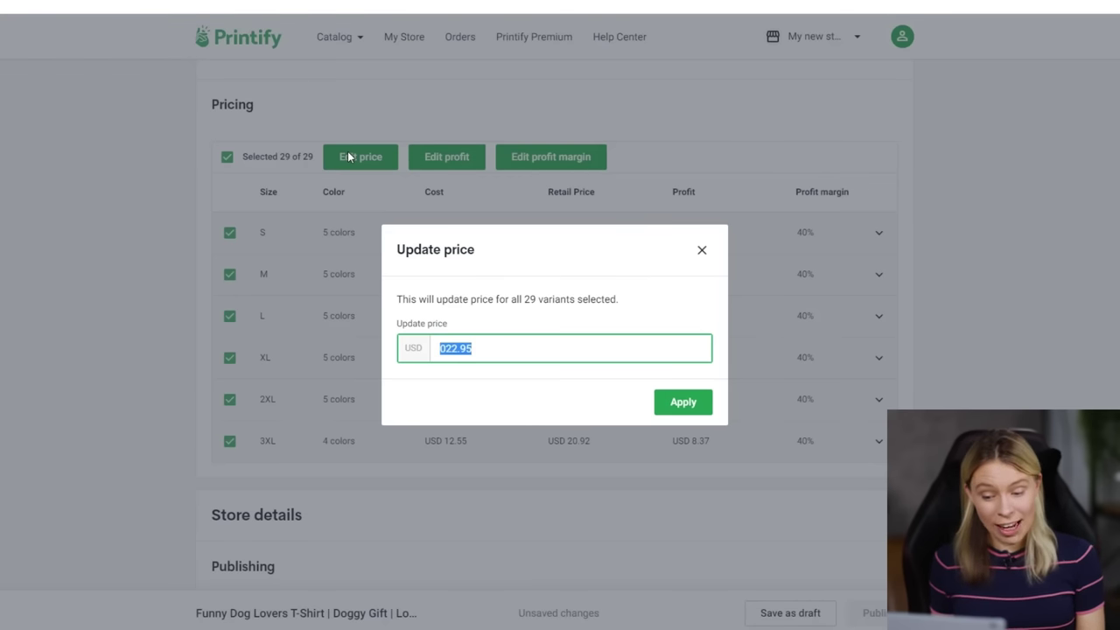
pyautogui.write('22.95')
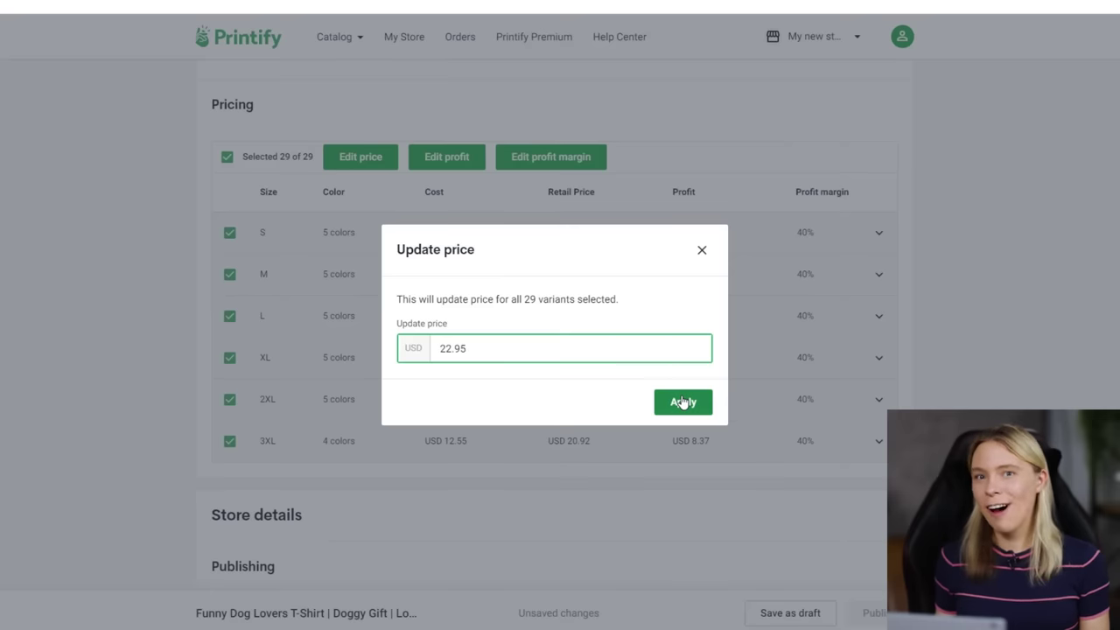
pyautogui.click(684, 402)
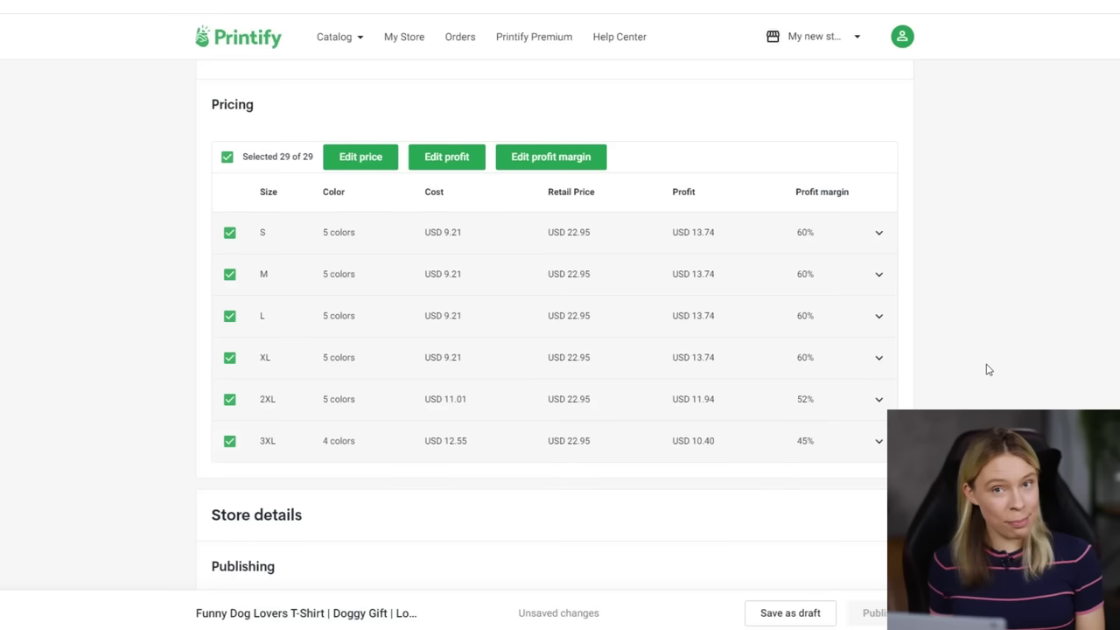
pyautogui.click(787, 619)
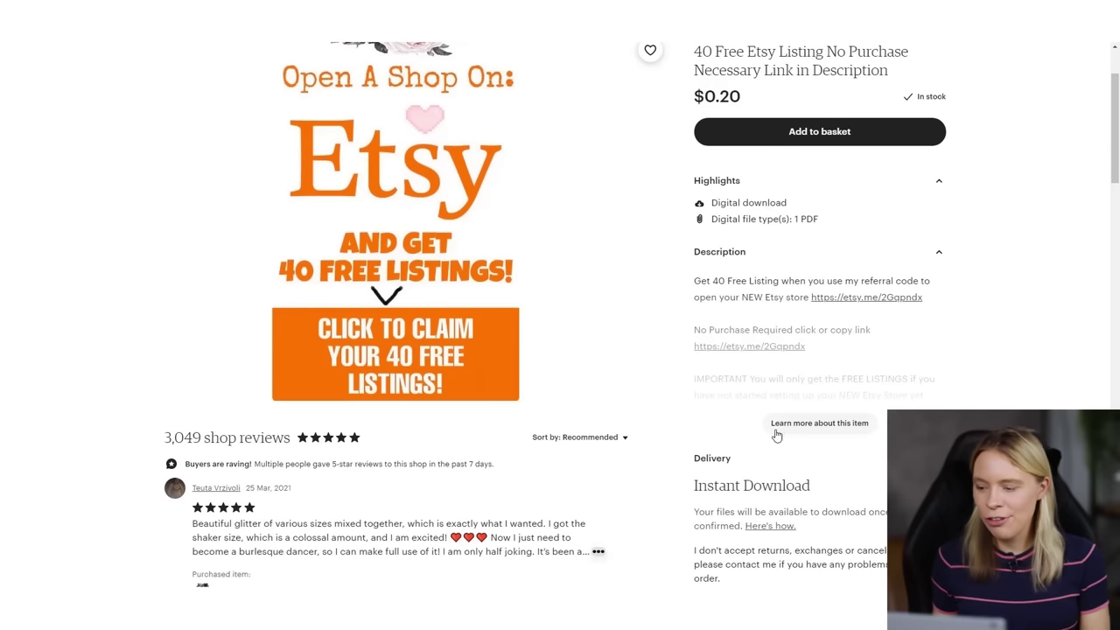
# On Etsy, expand the 40 free listings item's description, follow its referral link and start opening a shop
pyautogui.click(770, 428)
pyautogui.scroll(-2, 1007, 348)
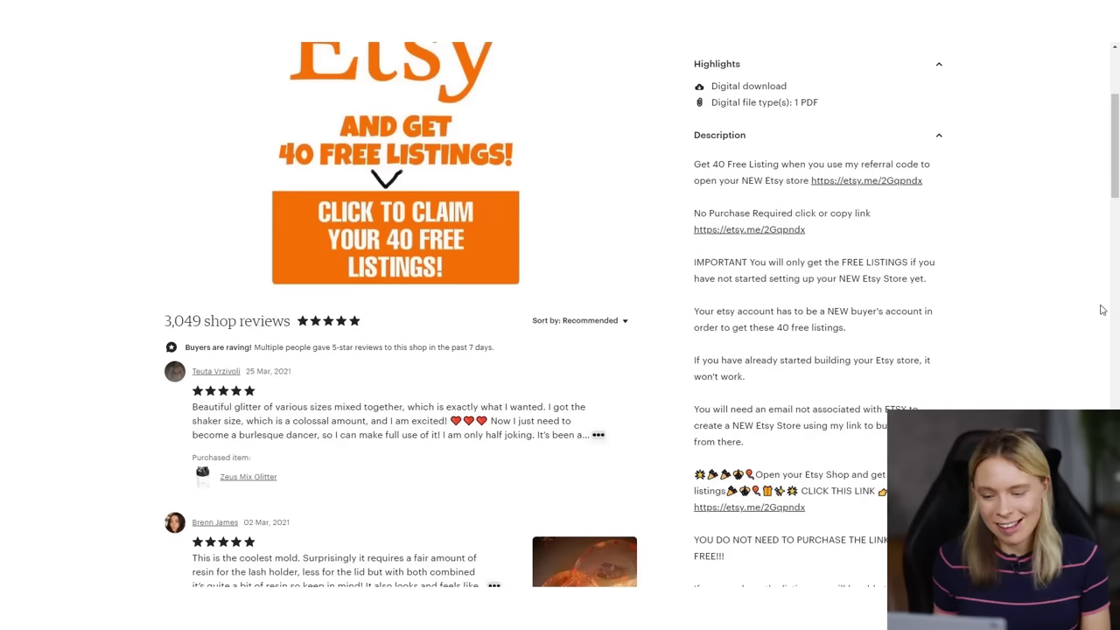
pyautogui.click(790, 229)
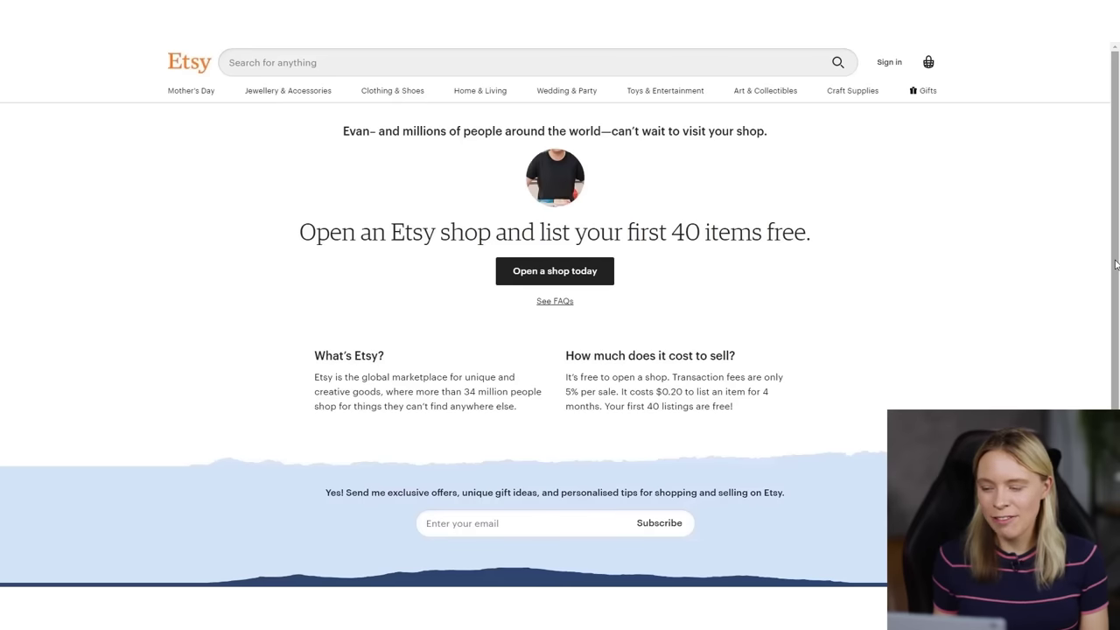
pyautogui.click(529, 280)
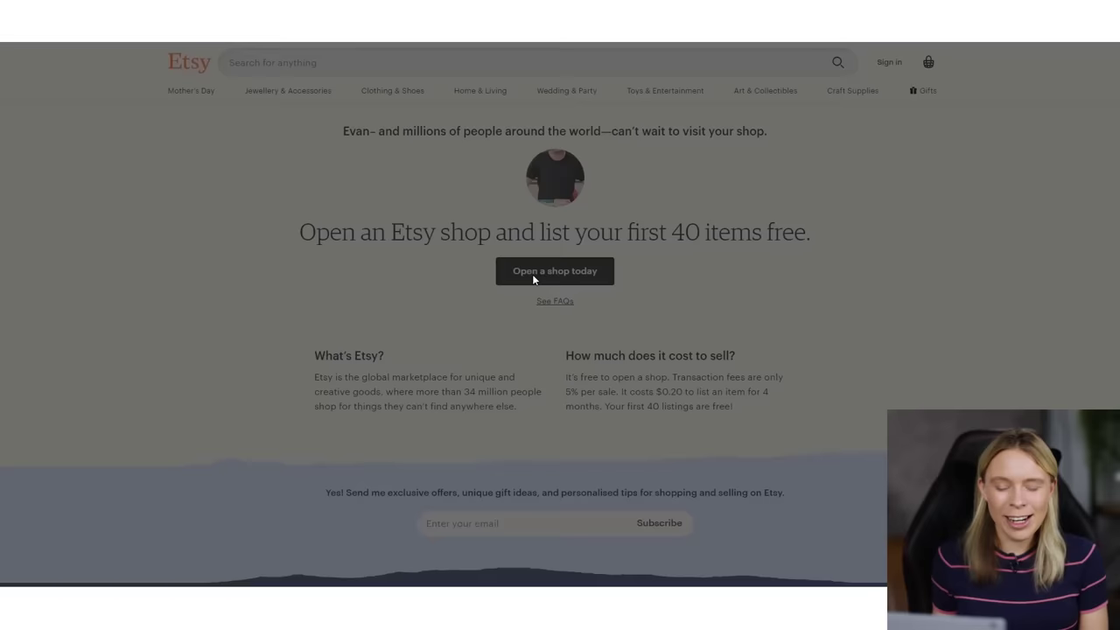
# Register a new account with the e-mail address, first name and account password
pyautogui.write('email@example.com')
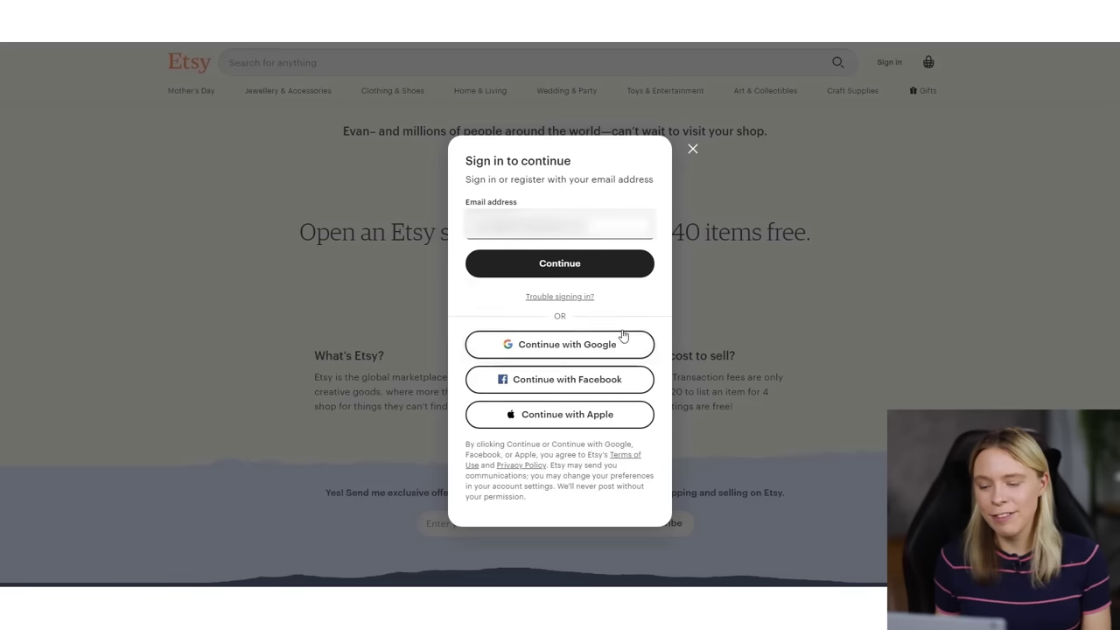
pyautogui.click(607, 265)
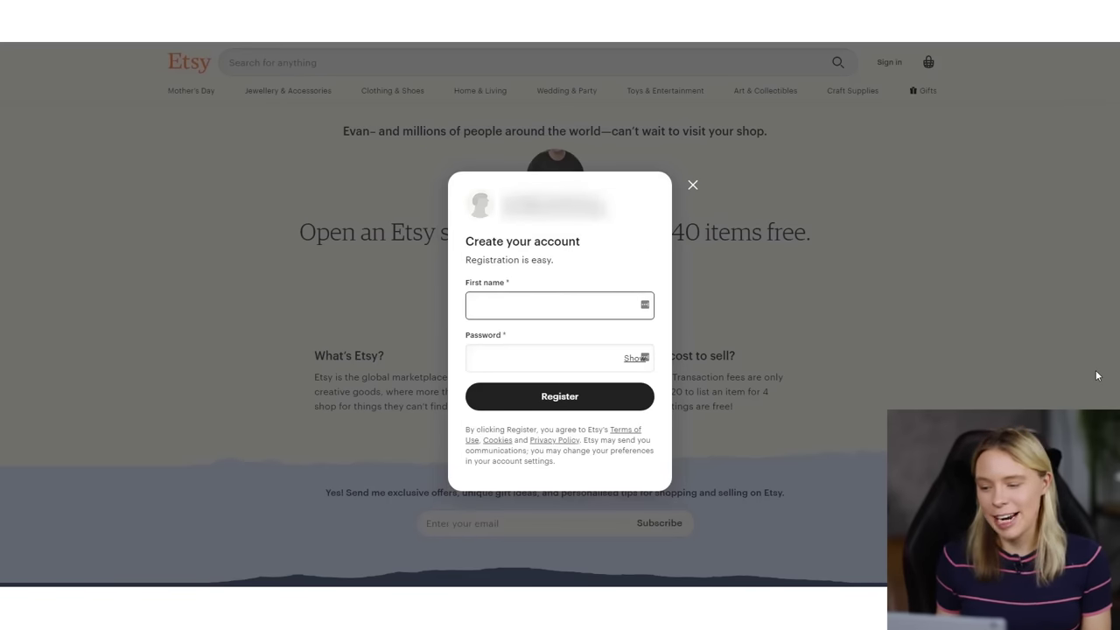
pyautogui.write('Sarah')
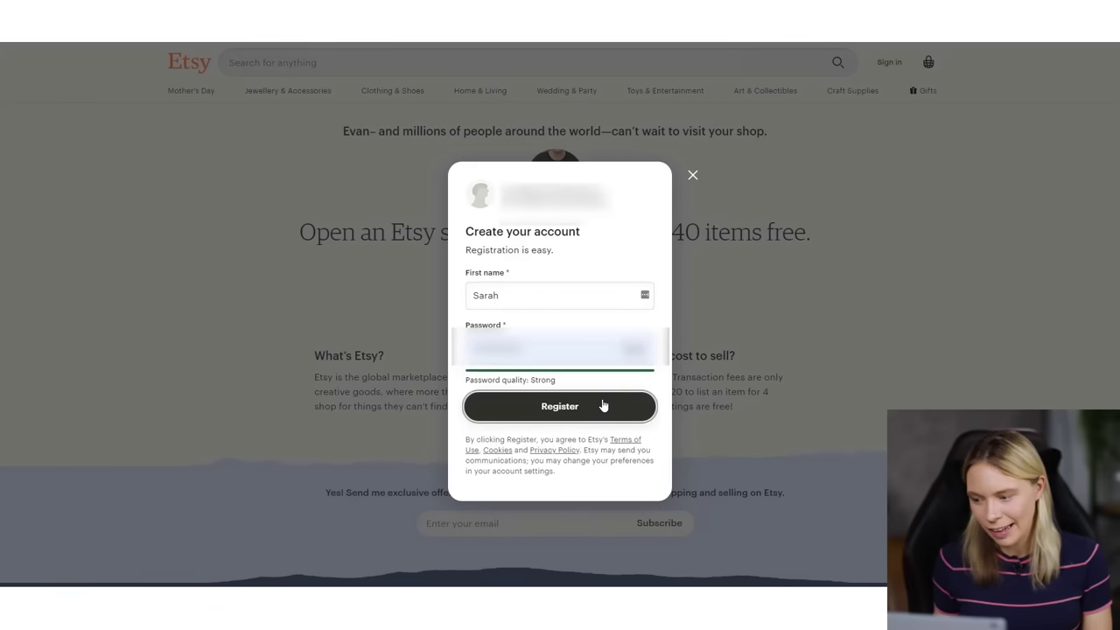
pyautogui.click(605, 403)
# Set the shop language to English, the currency to United States Dollar and the seller description to "I sell part-time and that's how I like it"
pyautogui.click(438, 246)
pyautogui.click(382, 283)
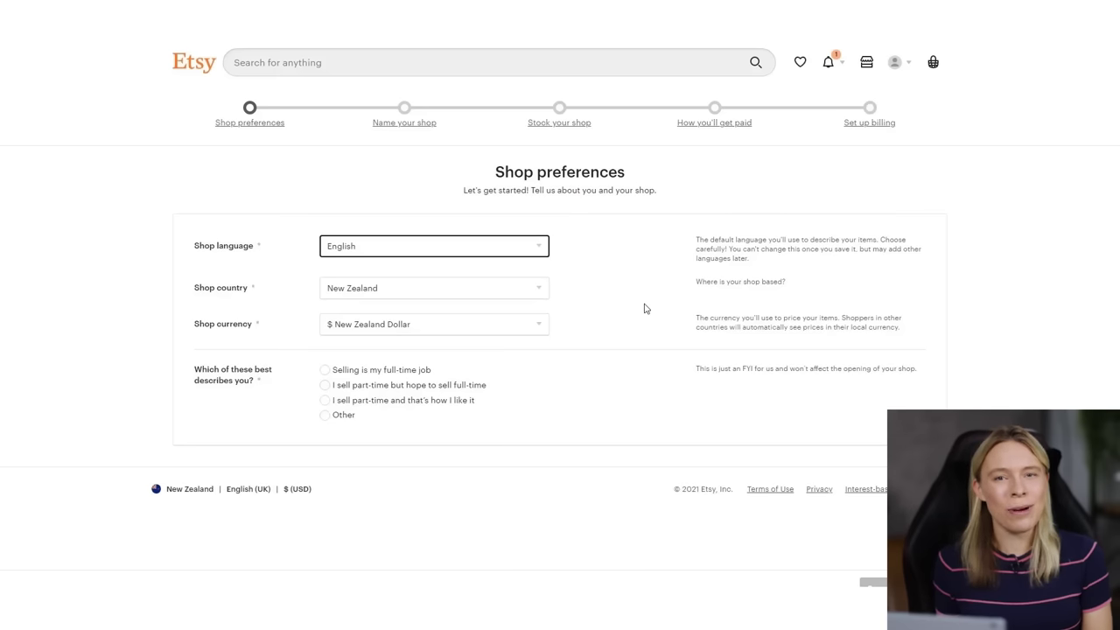
pyautogui.click(520, 322)
pyautogui.click(429, 351)
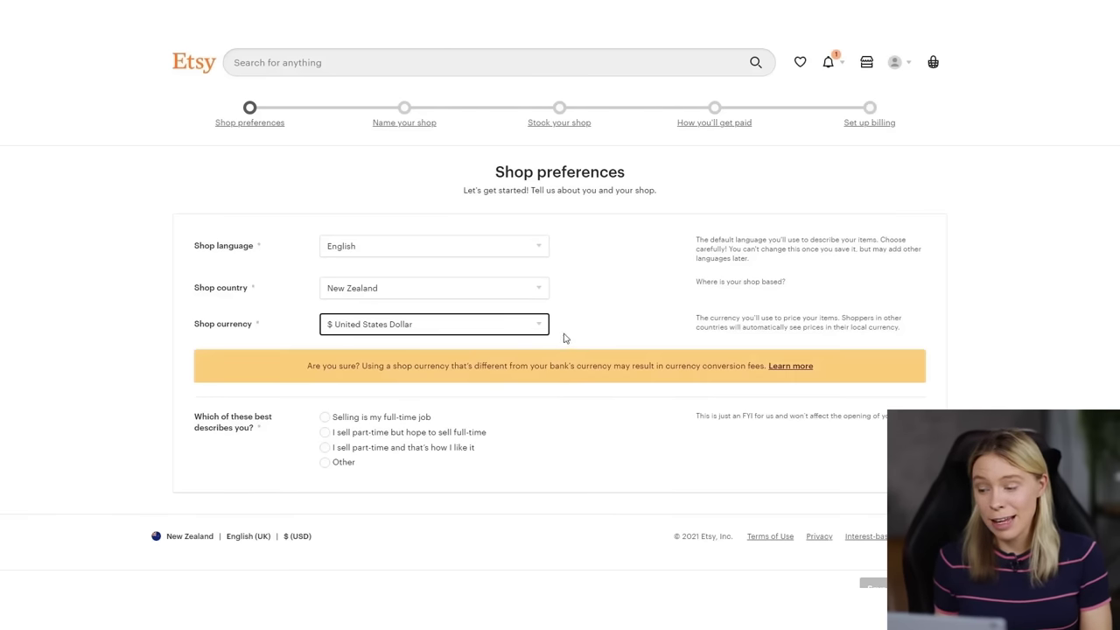
pyautogui.click(326, 448)
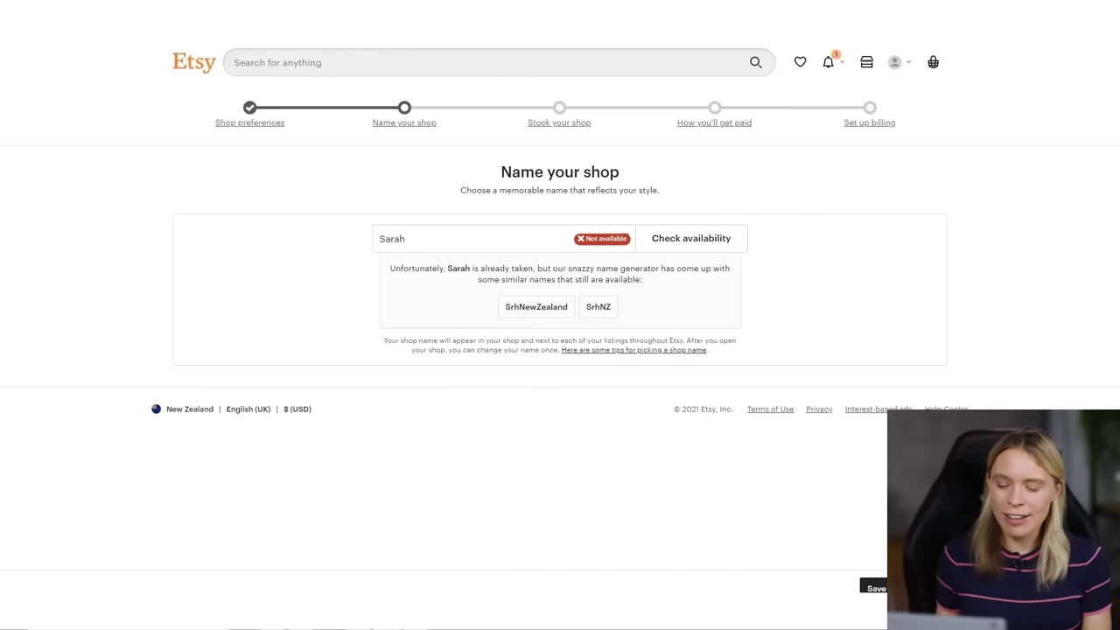
# Replace the proposed shop name with ChrispDesignsExample and check its availability
pyautogui.doubleClick(478, 245)
pyautogui.write('C')
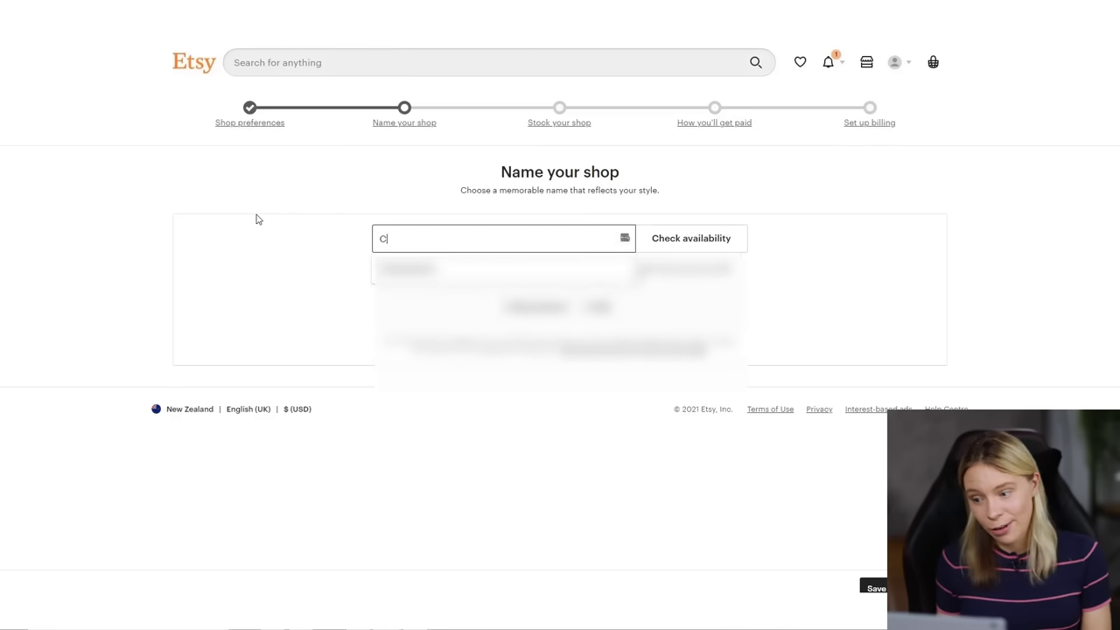
pyautogui.write('hrispDesi')
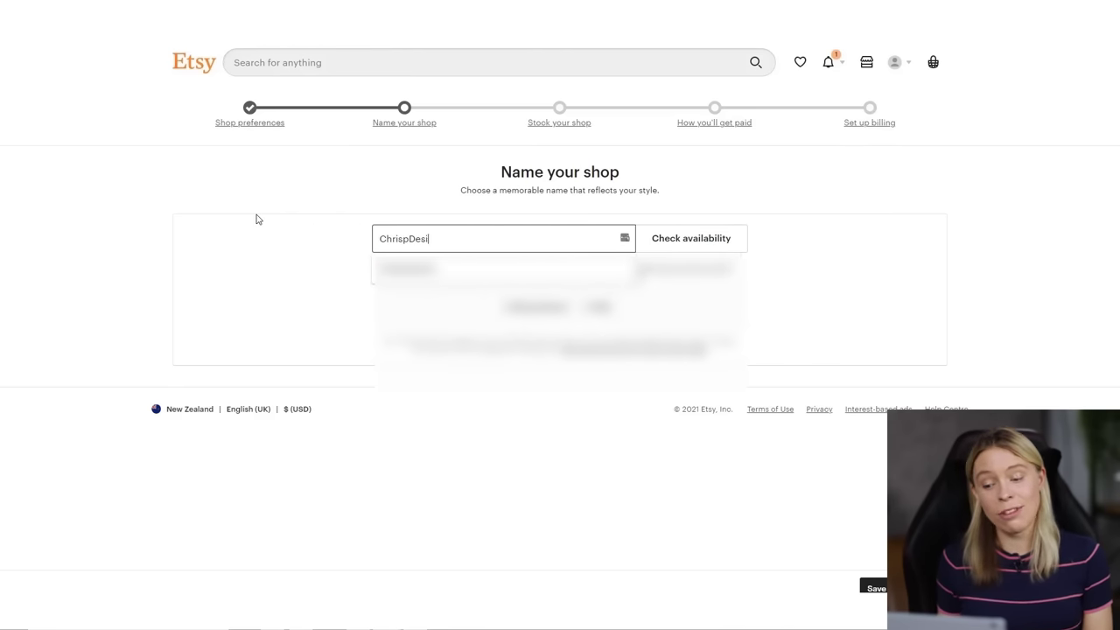
pyautogui.write('gnsExam')
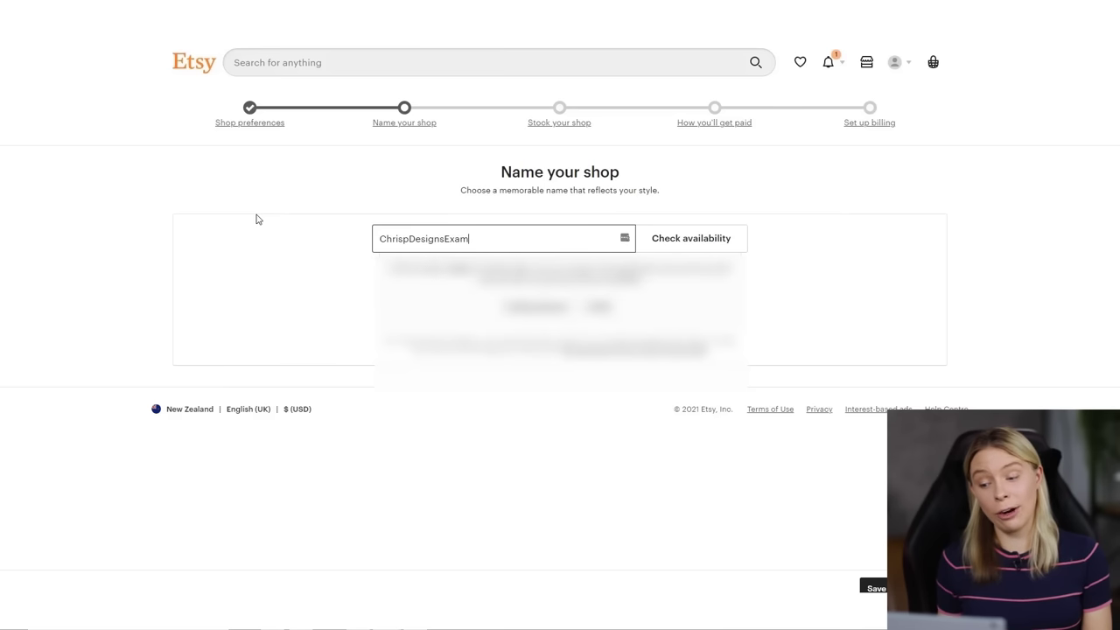
pyautogui.write('ple')
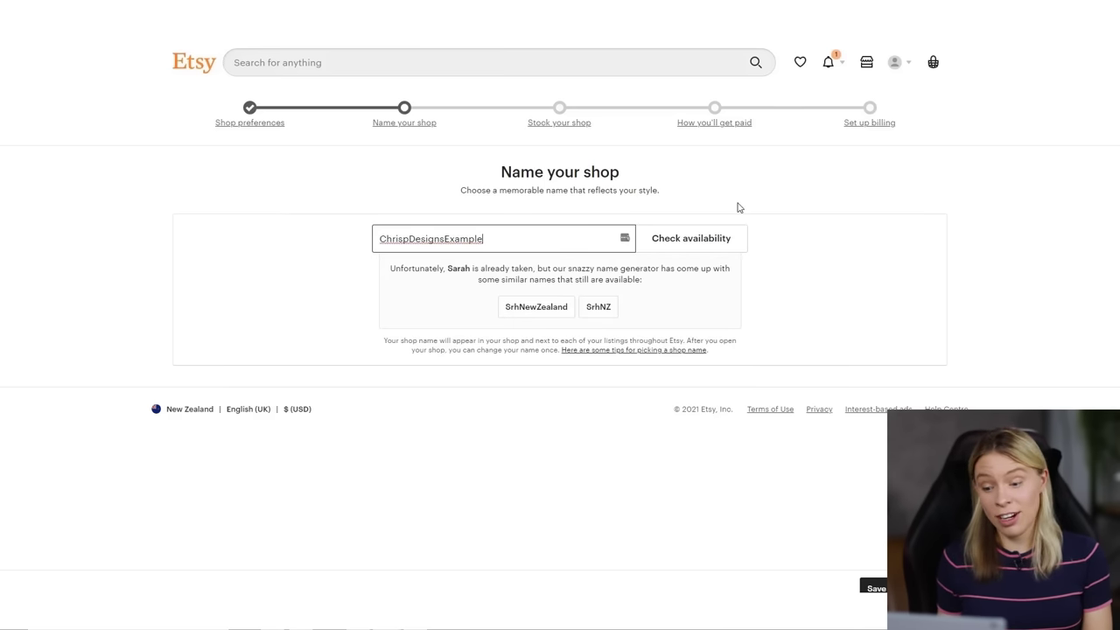
pyautogui.click(719, 239)
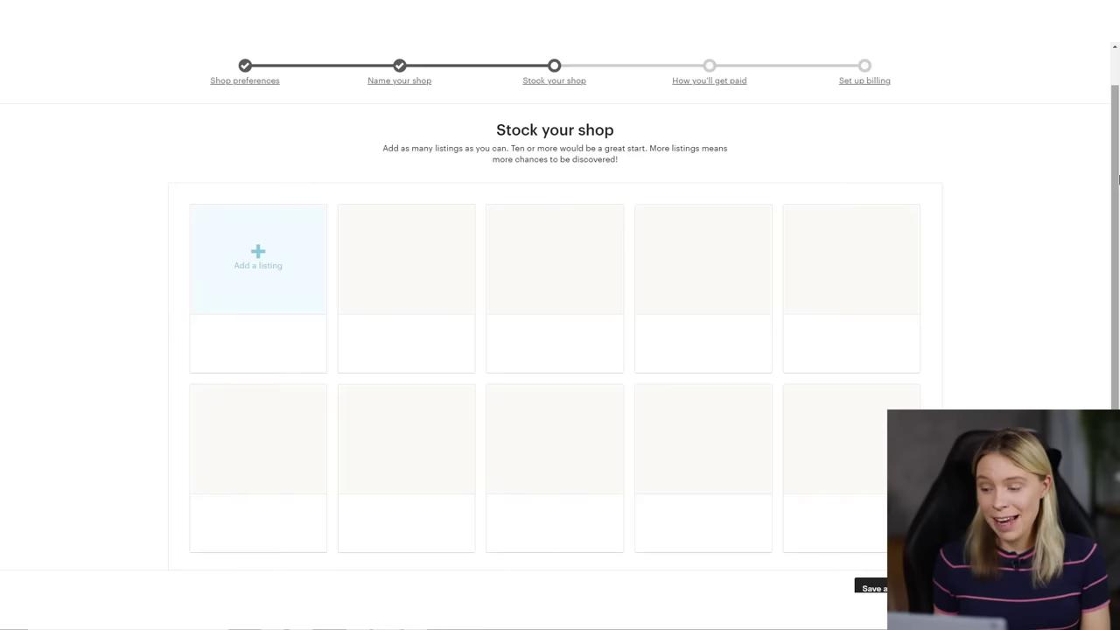
# Add a new listing and upload the black "Eat. Sleep. Pet Dogs." T-shirt image as its first photo
pyautogui.scroll(-1, 1056, 180)
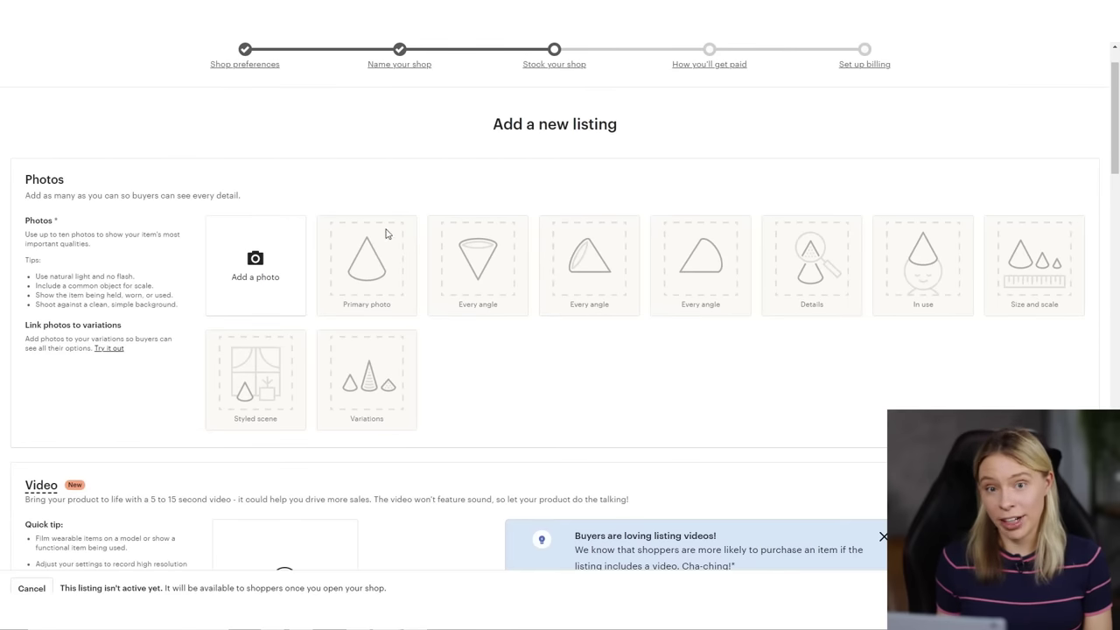
pyautogui.click(238, 274)
pyautogui.click(467, 216)
pyautogui.doubleClick(466, 216)
# Enter "Eat Sleep Pet Dogs" as the listing's title
pyautogui.scroll(-2, 831, 393)
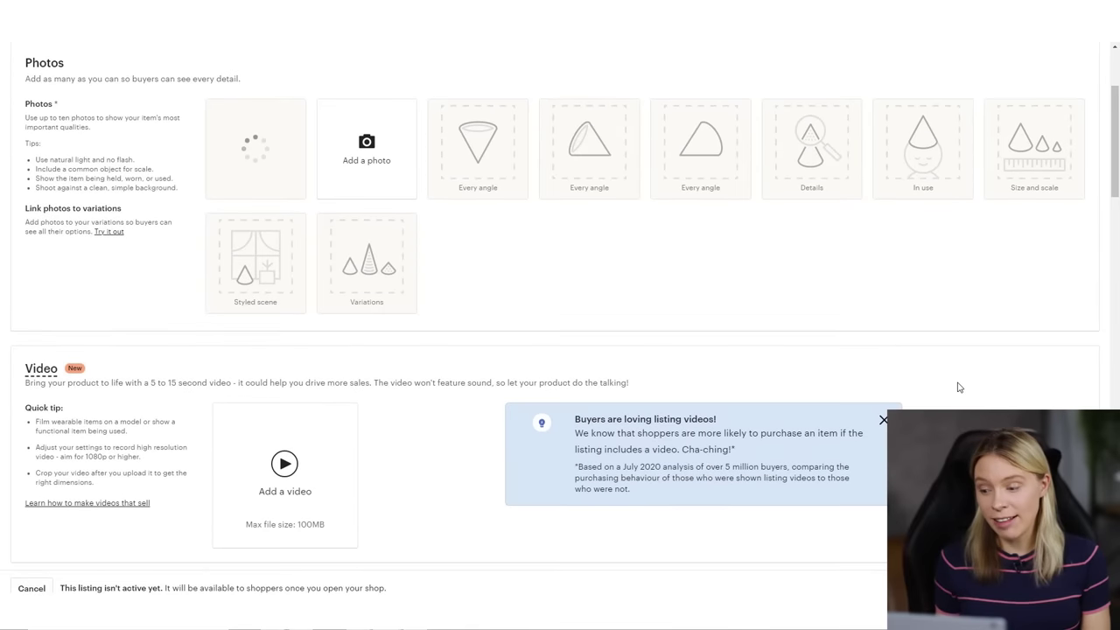
pyautogui.scroll(-2, 959, 388)
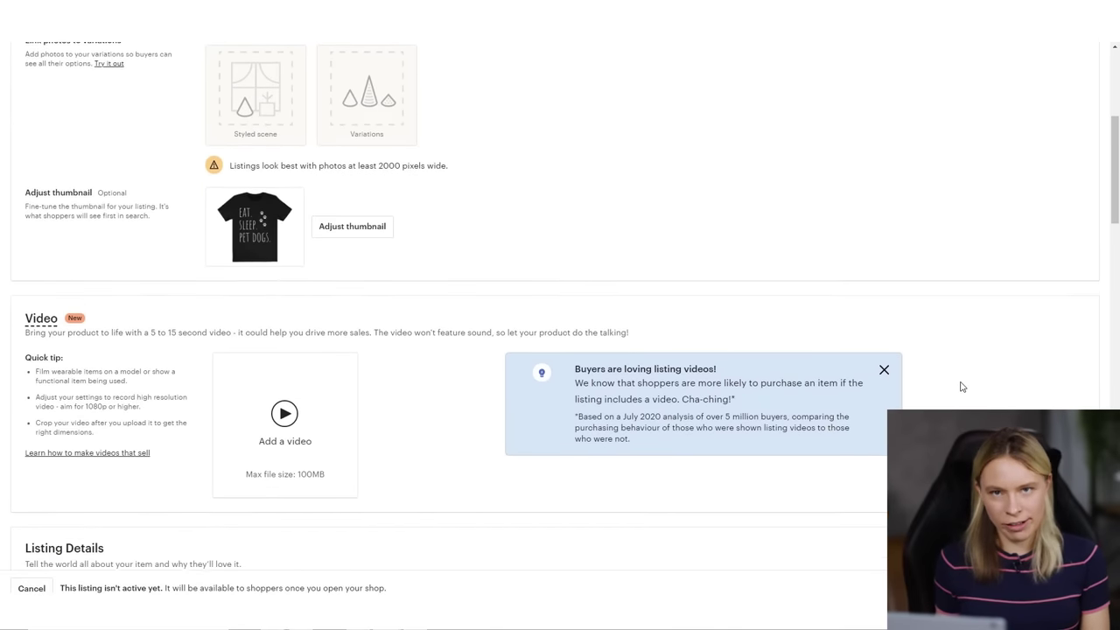
pyautogui.scroll(-4, 961, 387)
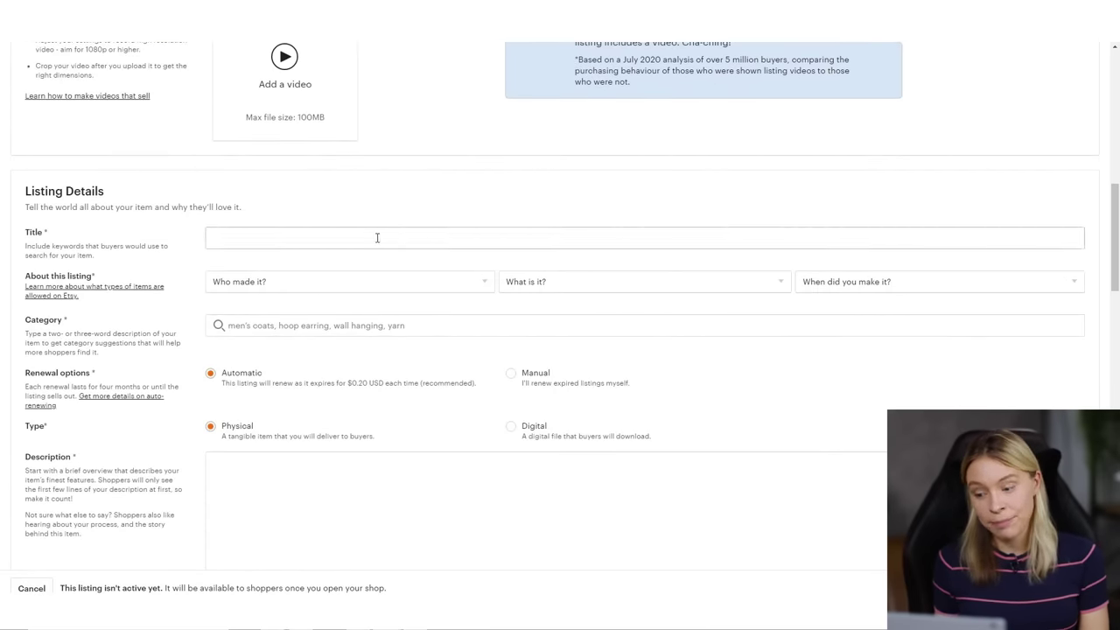
pyautogui.click(378, 238)
pyautogui.write('Eat')
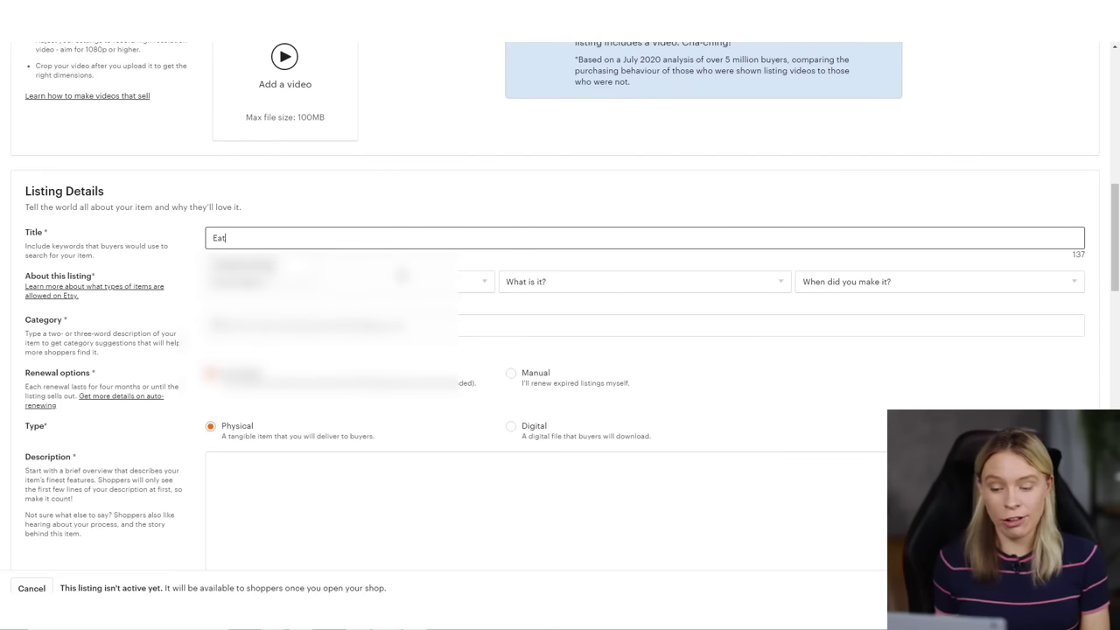
pyautogui.write(' Sleep P')
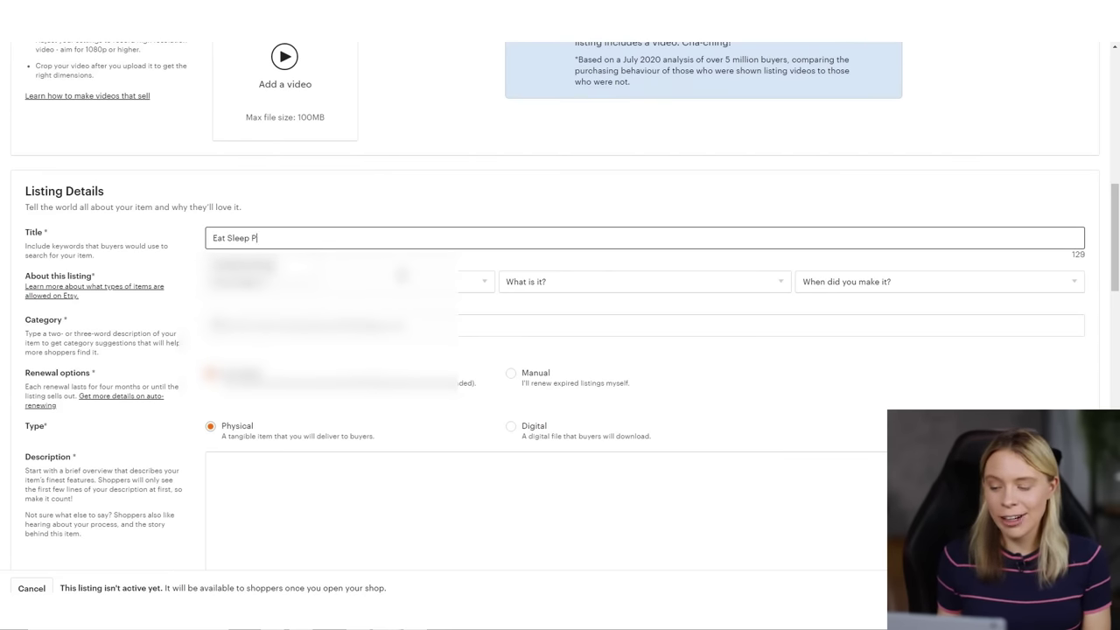
pyautogui.write('et Dogs')
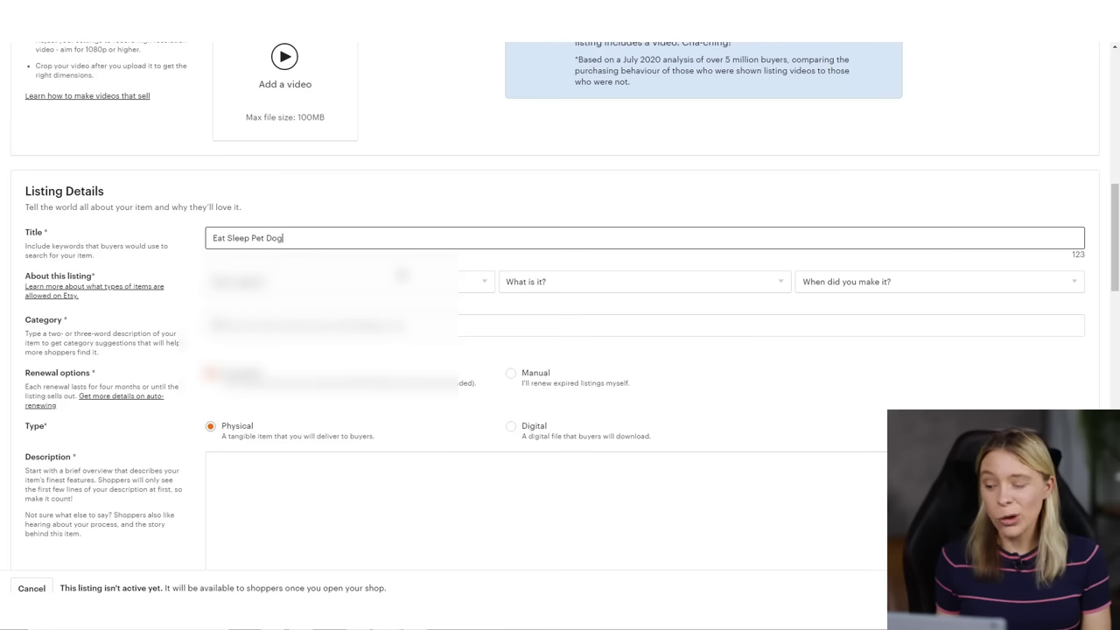
# Describe the listing's origin as "I did", "A finished product" and "Made to order"
pyautogui.click(404, 277)
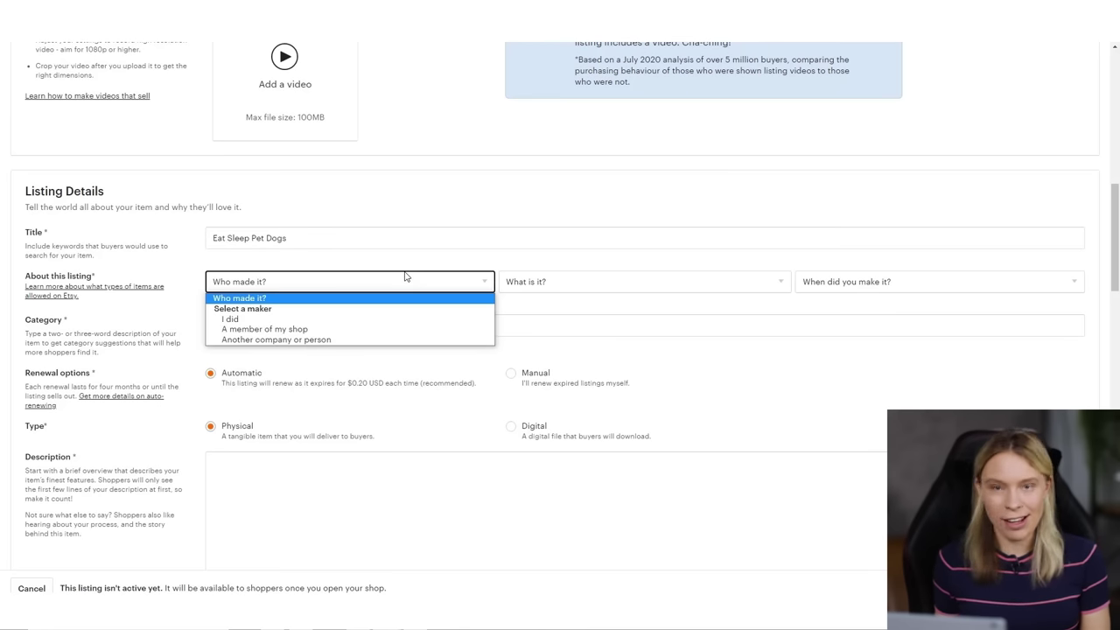
pyautogui.click(385, 315)
pyautogui.click(522, 284)
pyautogui.click(534, 317)
pyautogui.click(823, 281)
pyautogui.click(809, 320)
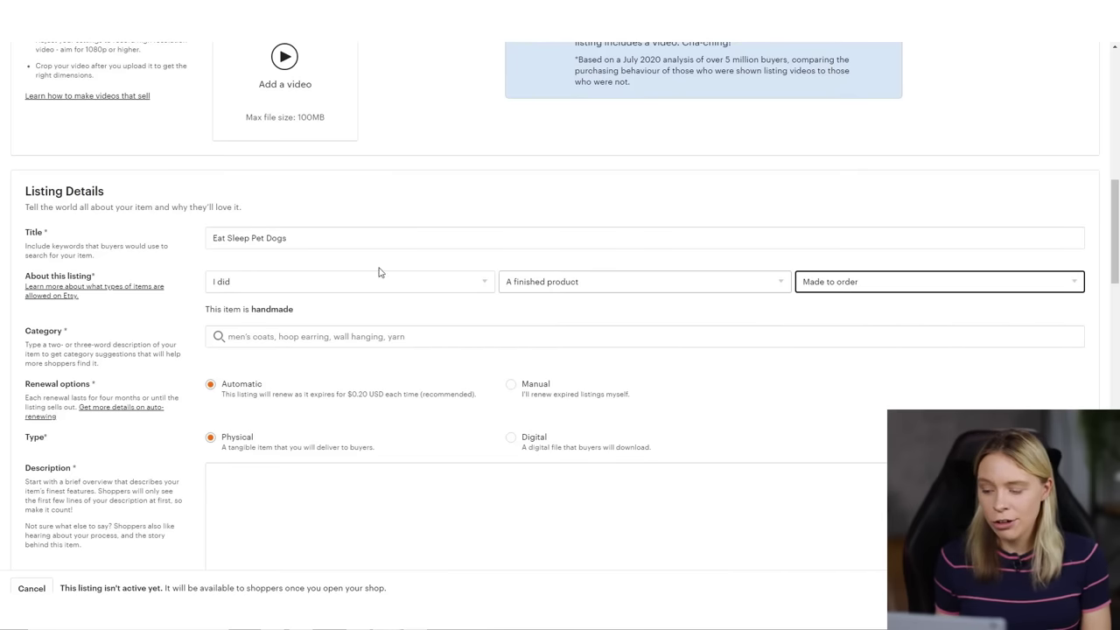
# Search the listing categories for "t-shirt" and choose the unisex adult T-shirts category within Tops & Tees
pyautogui.click(319, 336)
pyautogui.write('t-shirt')
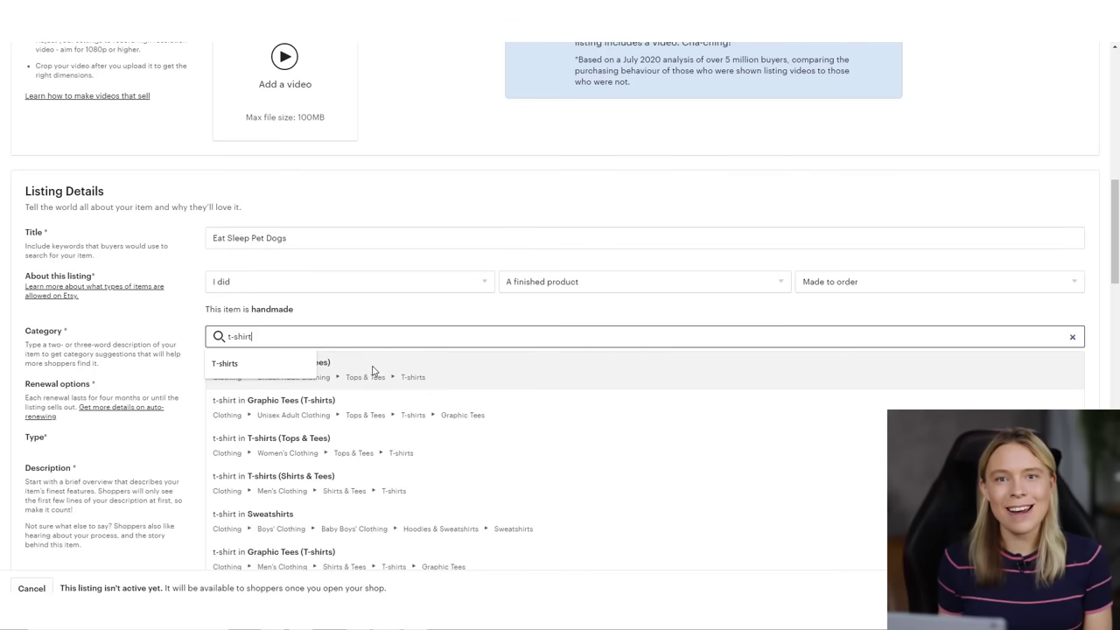
pyautogui.click(376, 374)
# Enter "This is a black t-shirt" as the listing's description, skipping the optional clothing attributes
pyautogui.scroll(-2, 200, 389)
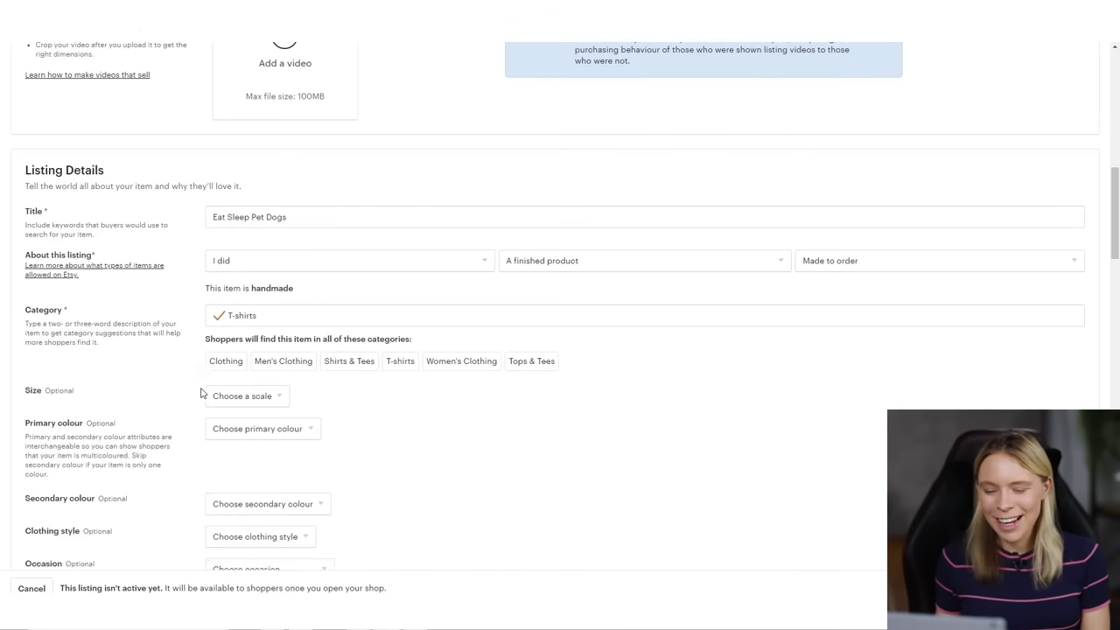
pyautogui.scroll(-3, 197, 393)
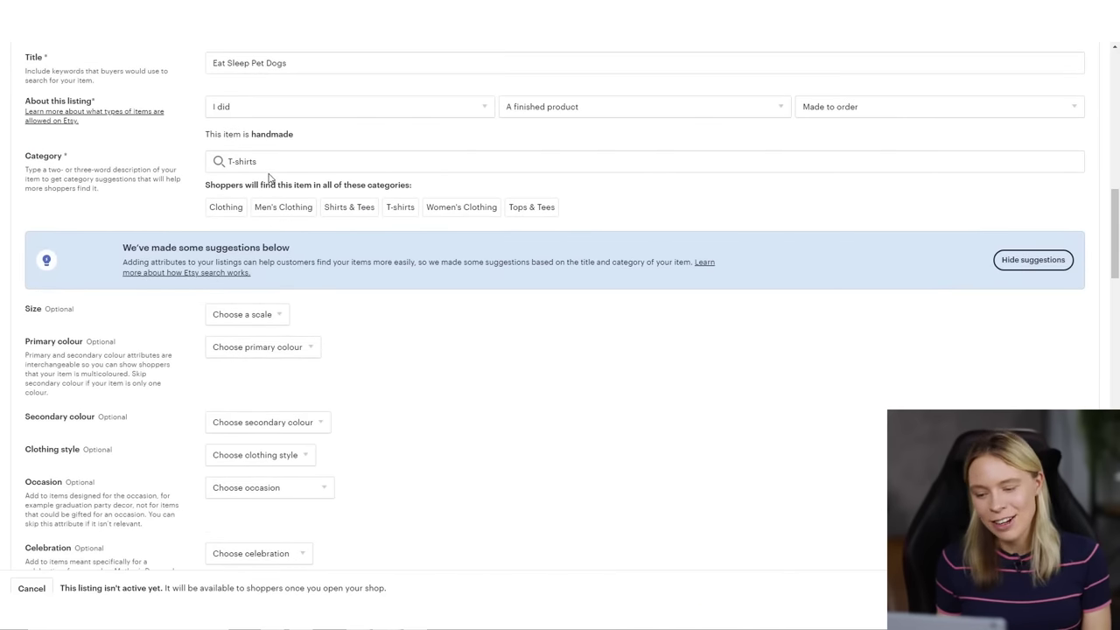
pyautogui.scroll(-5, 284, 283)
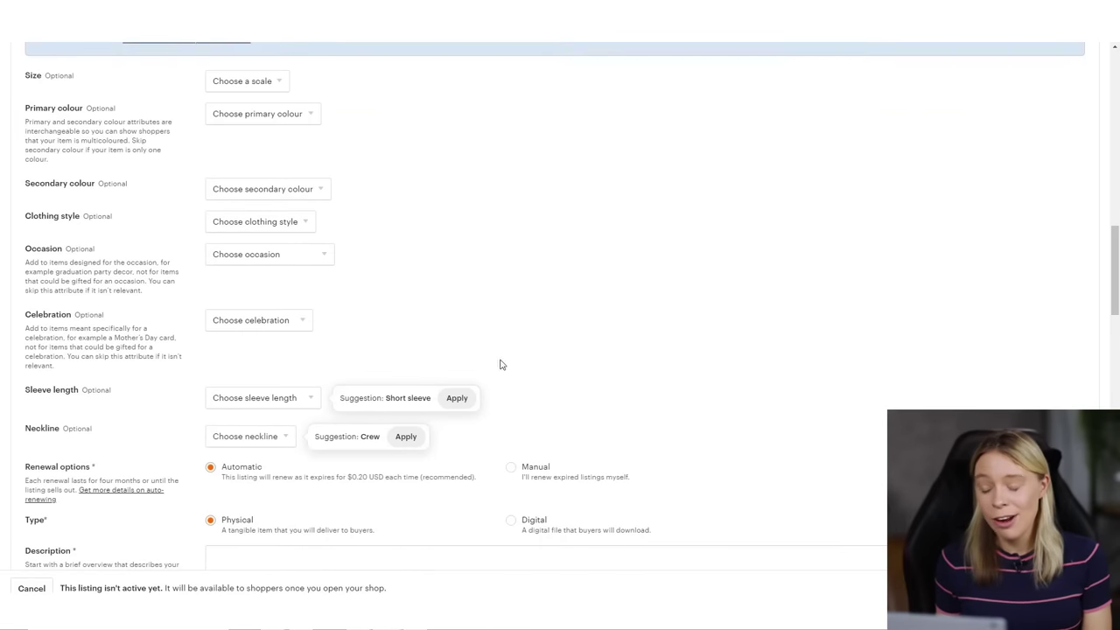
pyautogui.scroll(-4, 790, 370)
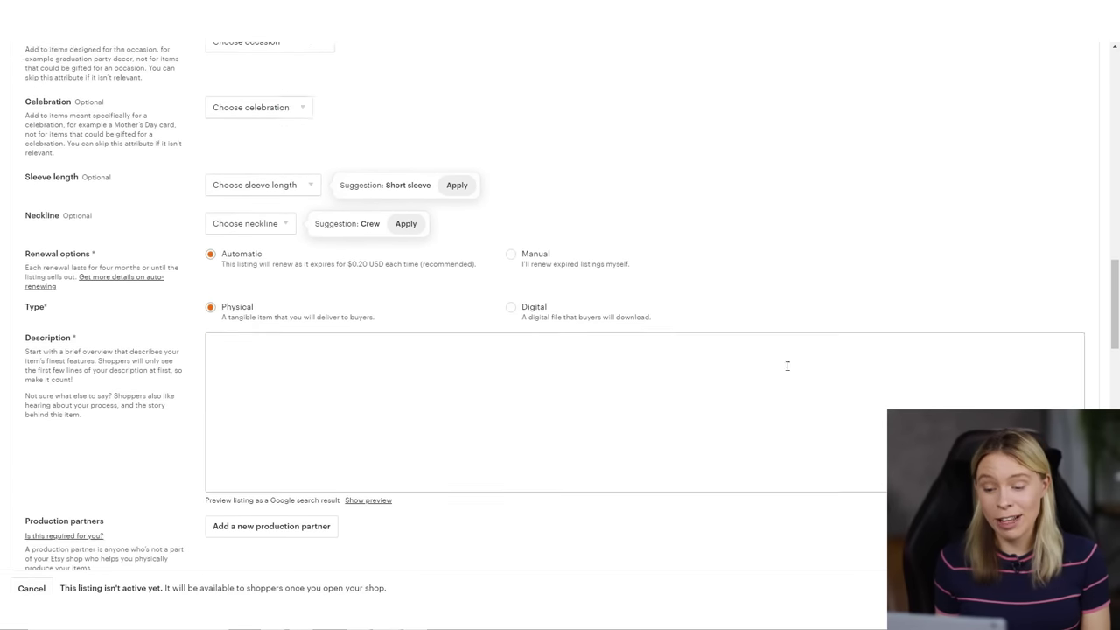
pyautogui.click(540, 388)
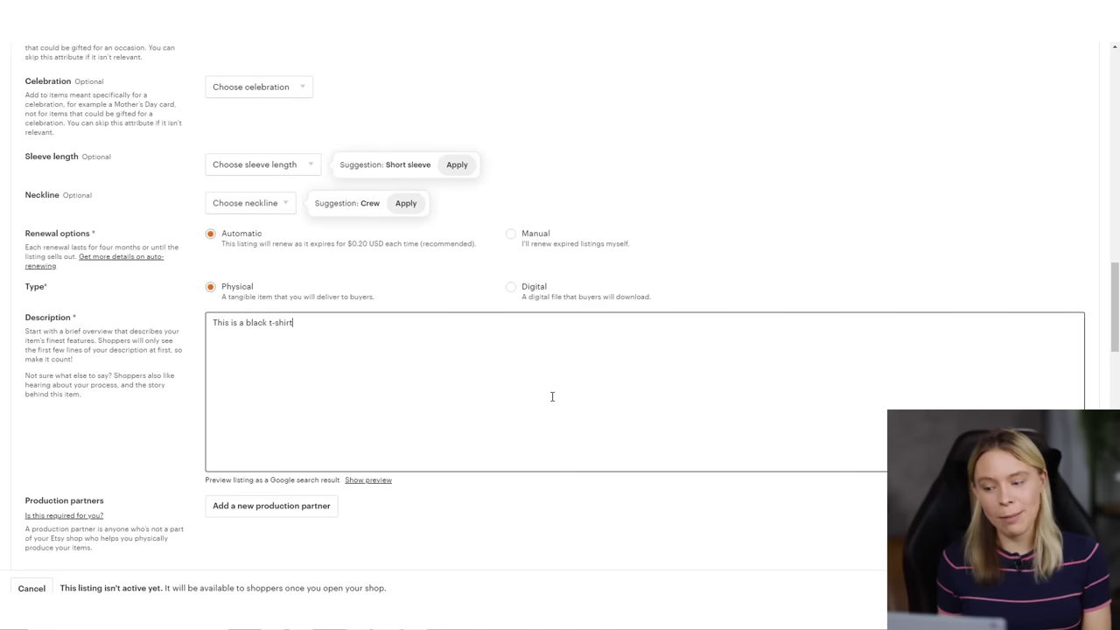
# Set the listing's price to USD 22.95
pyautogui.scroll(-6, 573, 390)
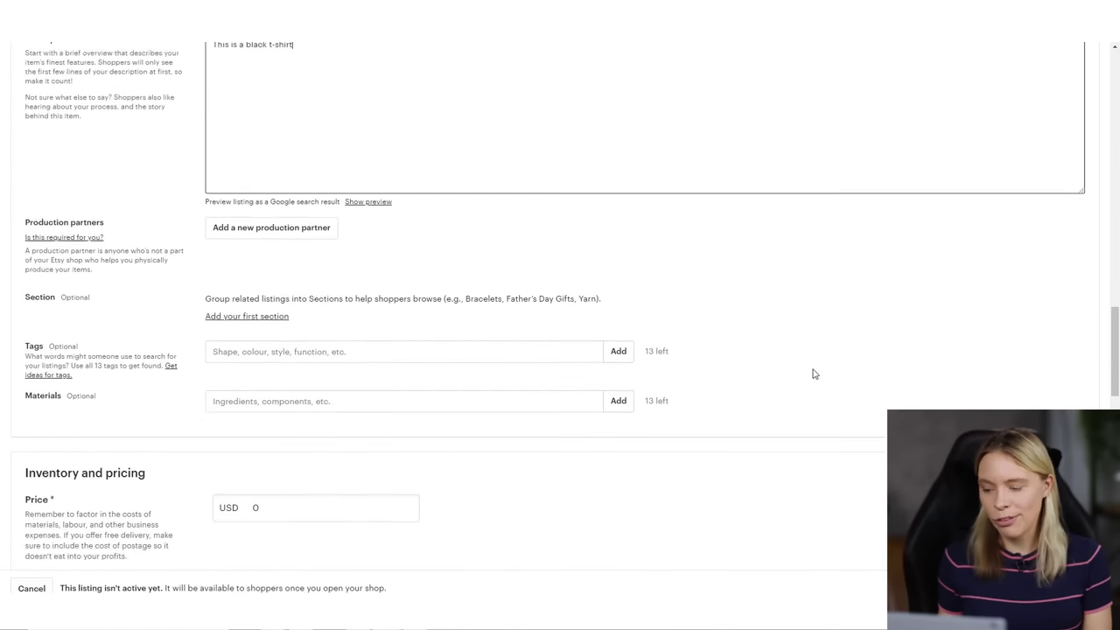
pyautogui.scroll(-3, 814, 374)
pyautogui.moveTo(401, 320); pyautogui.dragTo(271, 313)
pyautogui.write('22')
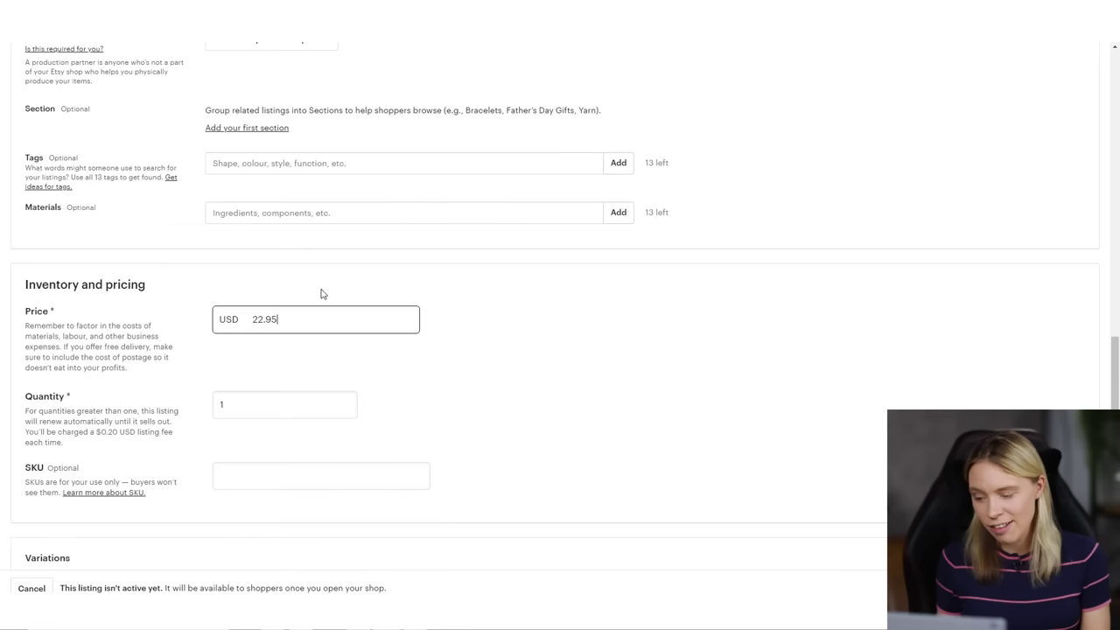
pyautogui.click(603, 378)
# Set the processing time in the listing's delivery options to 6-8 weeks
pyautogui.scroll(-3, 620, 370)
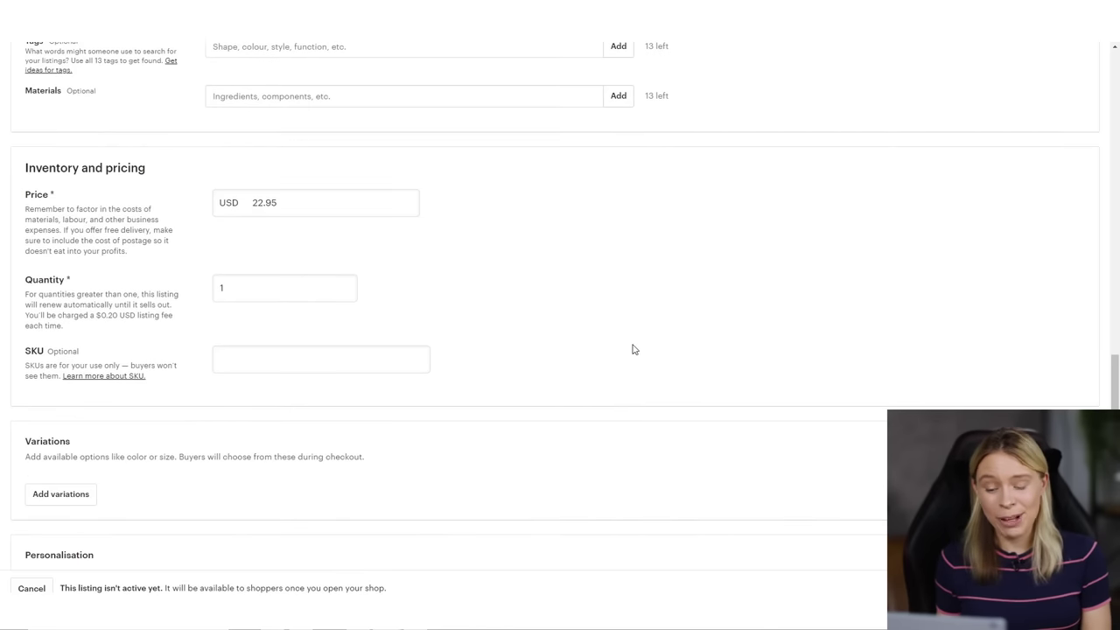
pyautogui.scroll(-8, 635, 349)
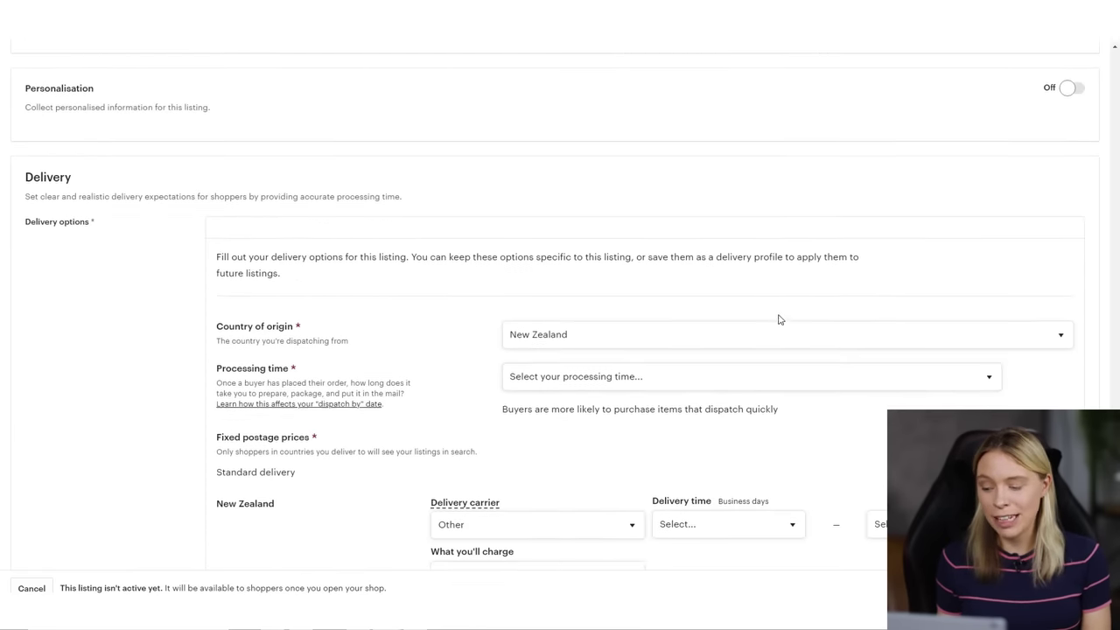
pyautogui.scroll(-1, 683, 306)
pyautogui.click(585, 325)
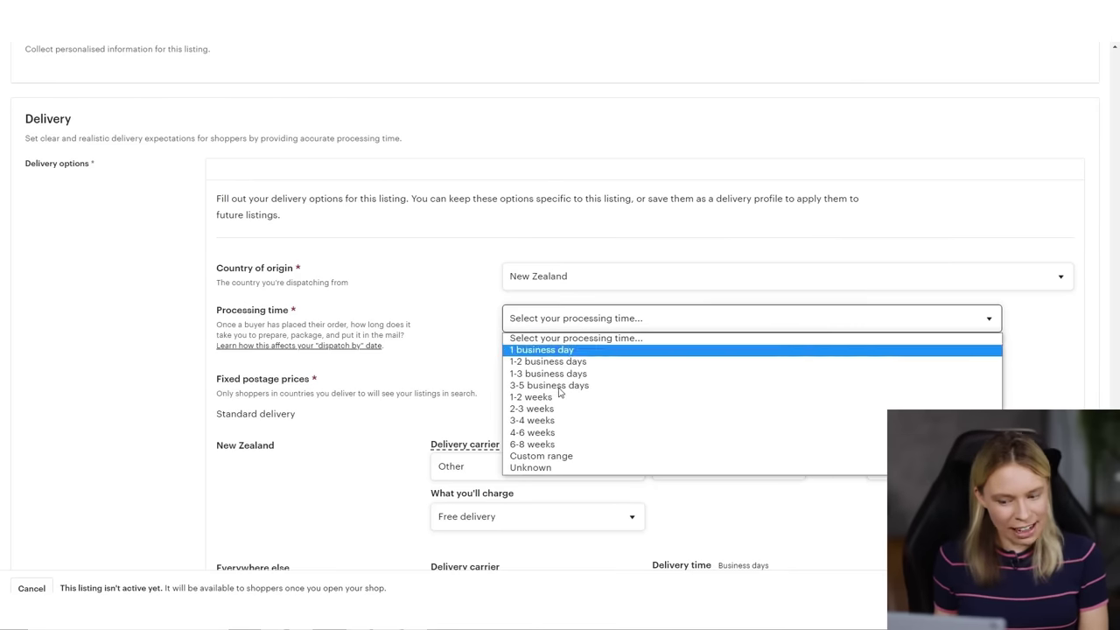
pyautogui.click(554, 445)
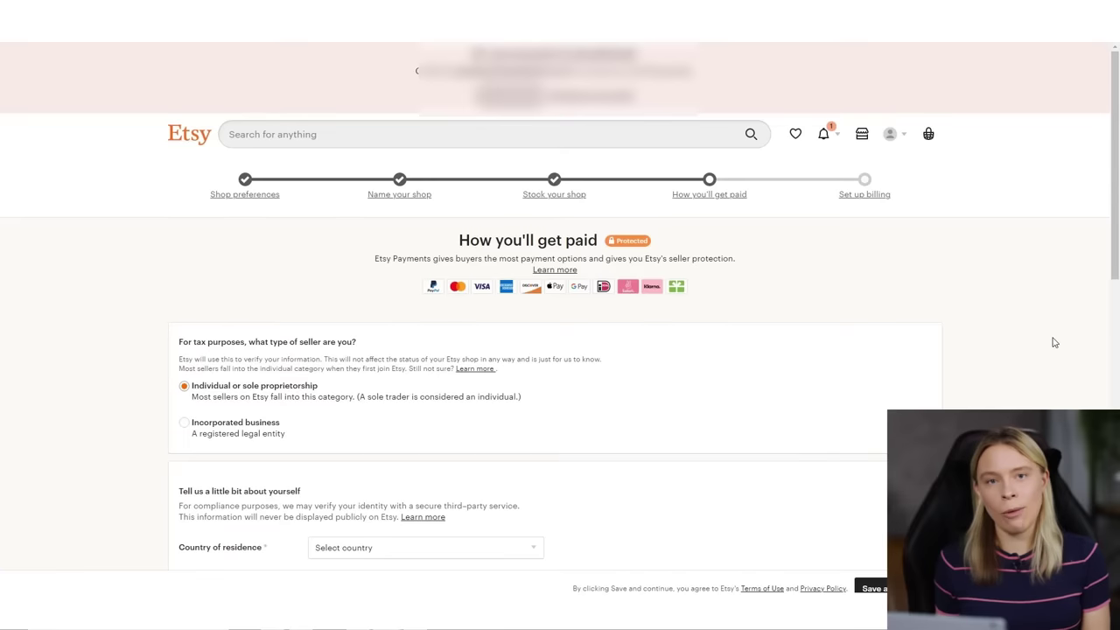
# In the setup for getting paid, select the country where the bank is located
pyautogui.scroll(-3, 1054, 343)
pyautogui.scroll(-2, 1053, 343)
pyautogui.scroll(-1, 1054, 342)
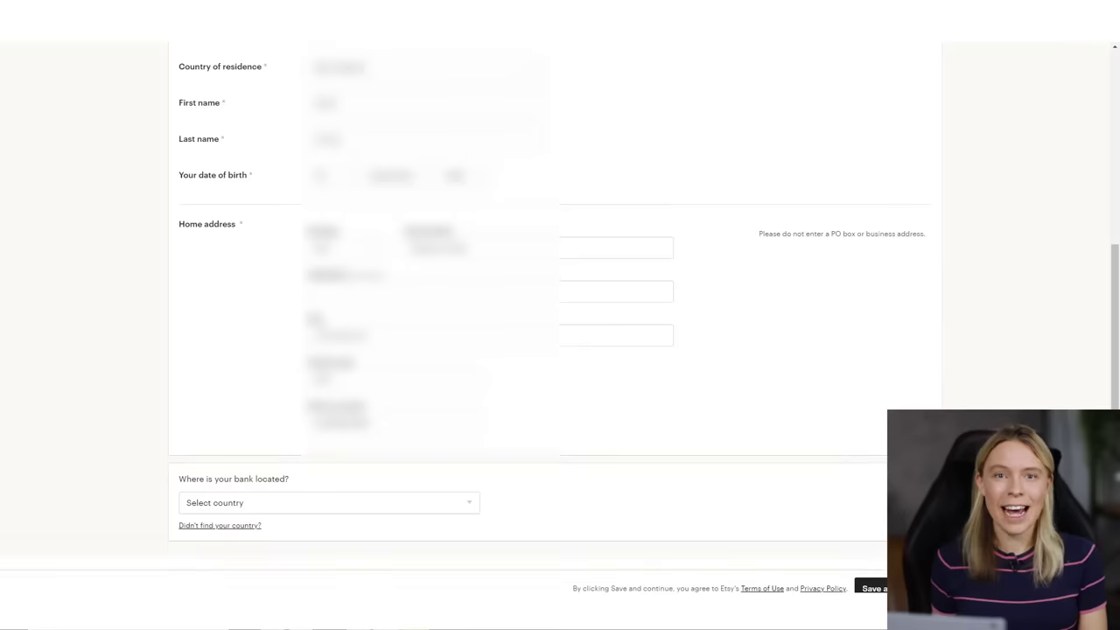
pyautogui.scroll(-4, 560, 350)
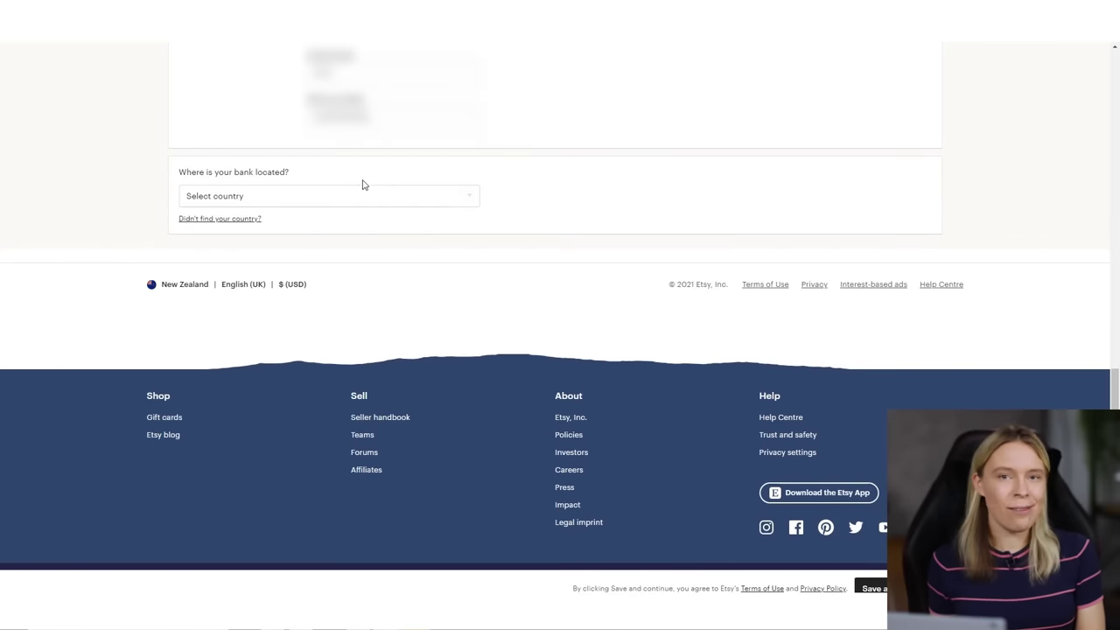
pyautogui.click(362, 193)
pyautogui.write('n')
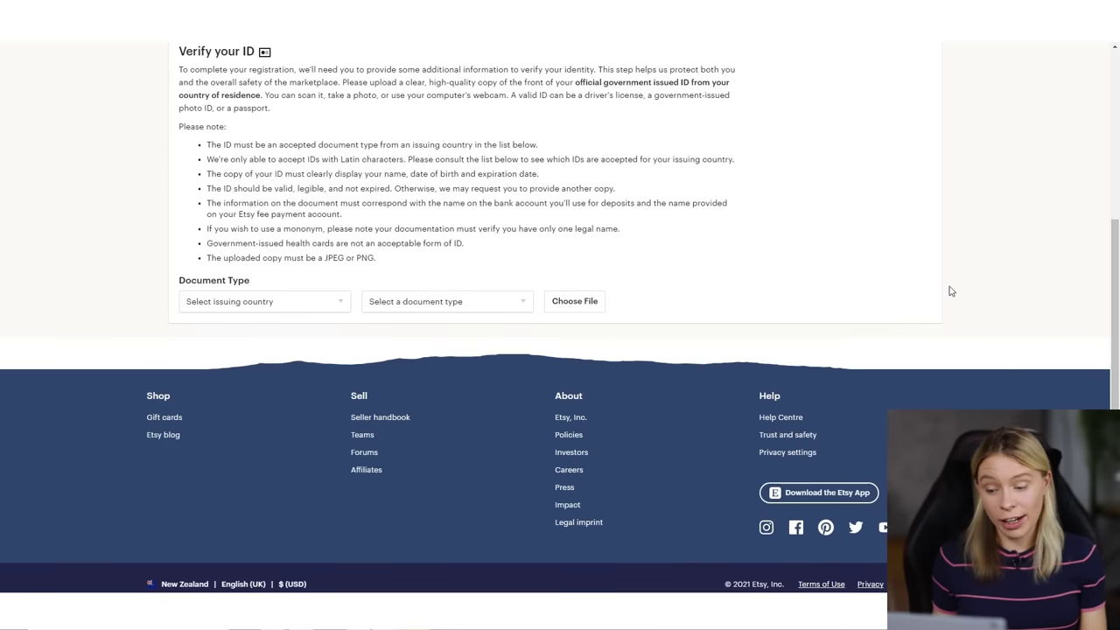
# Save the uploaded ID document for identity verification and continue the shop registration
pyautogui.scroll(3, 922, 380)
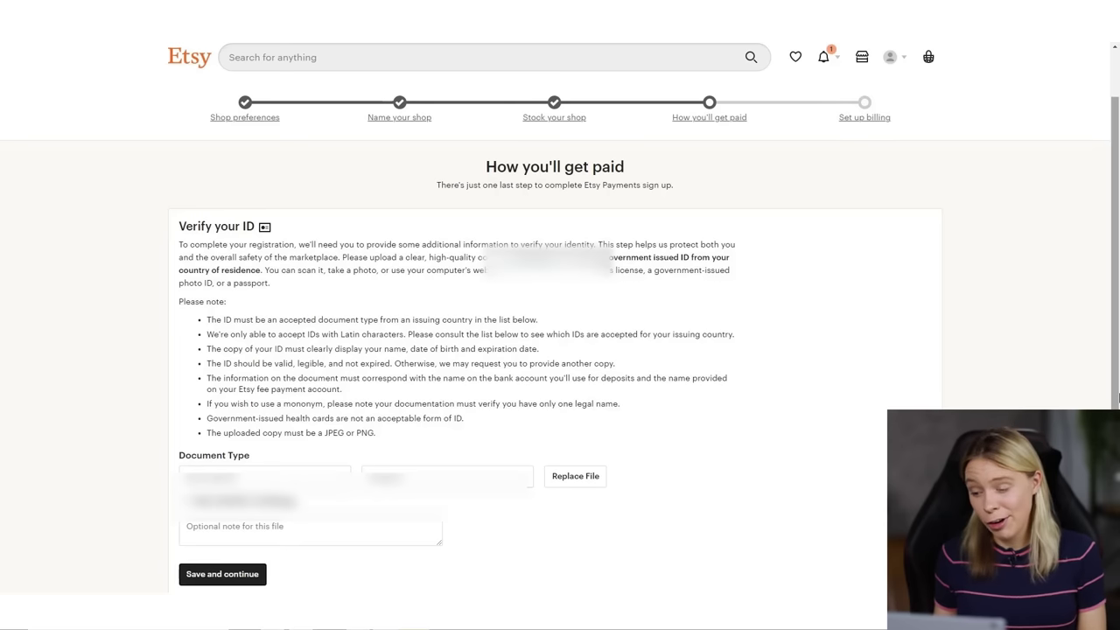
pyautogui.click(208, 573)
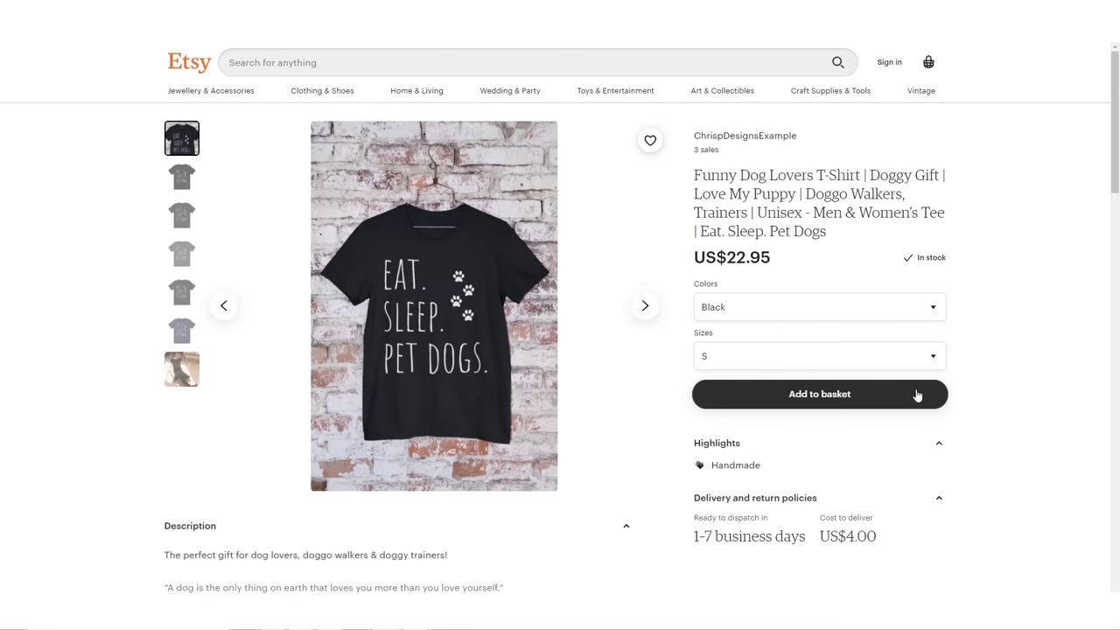
pyautogui.click(917, 395)
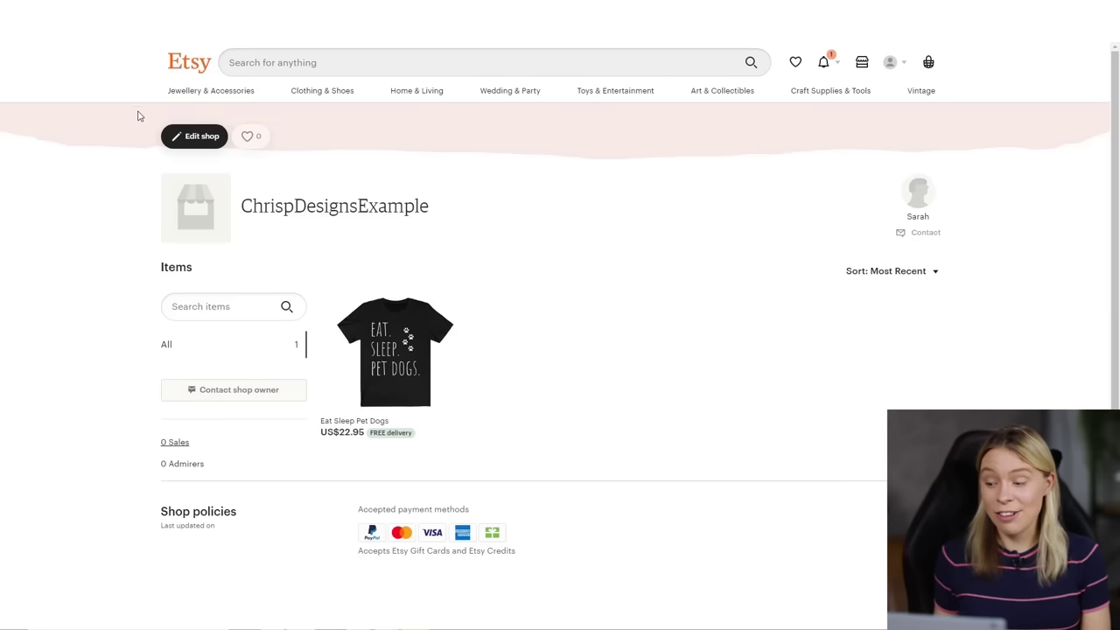
# Start editing the shop and upload the coloured pencils photo as the shop icon
pyautogui.click(187, 137)
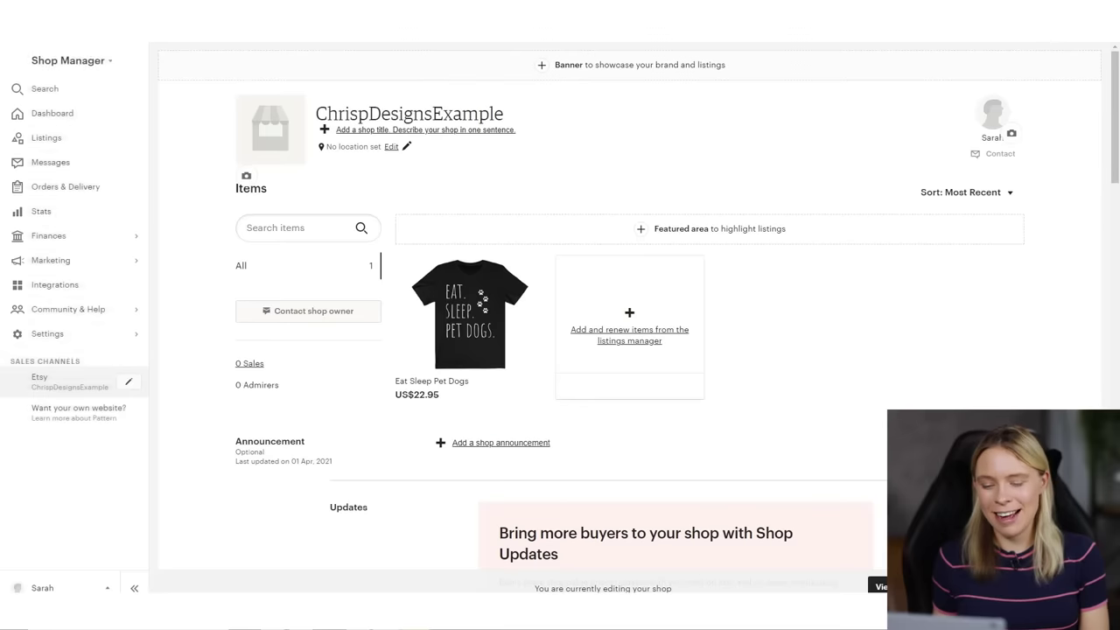
pyautogui.click(248, 176)
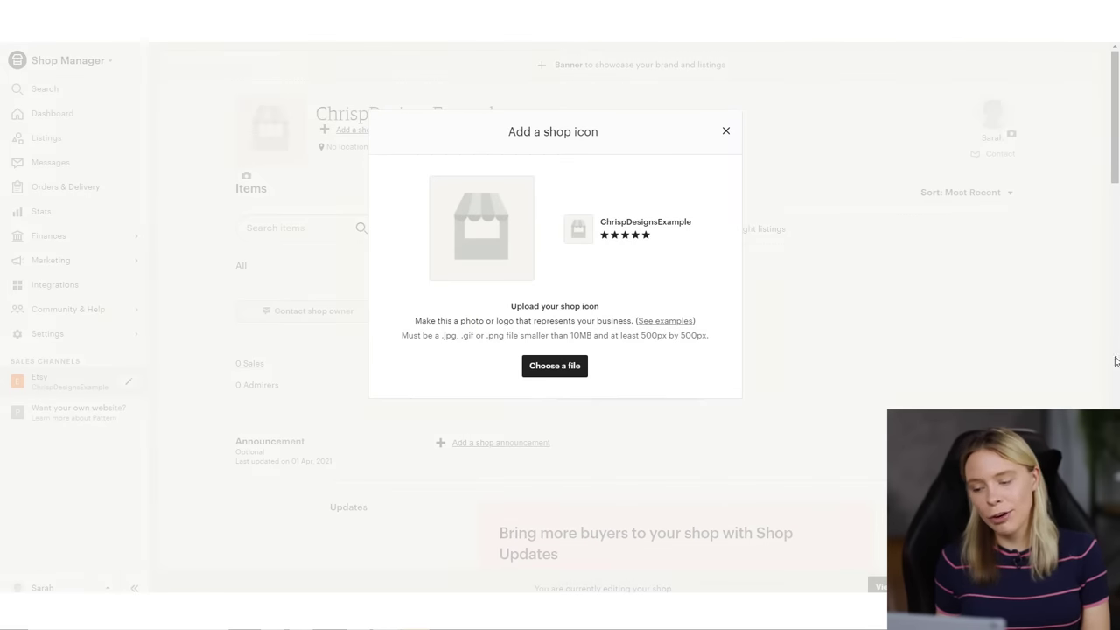
pyautogui.click(552, 374)
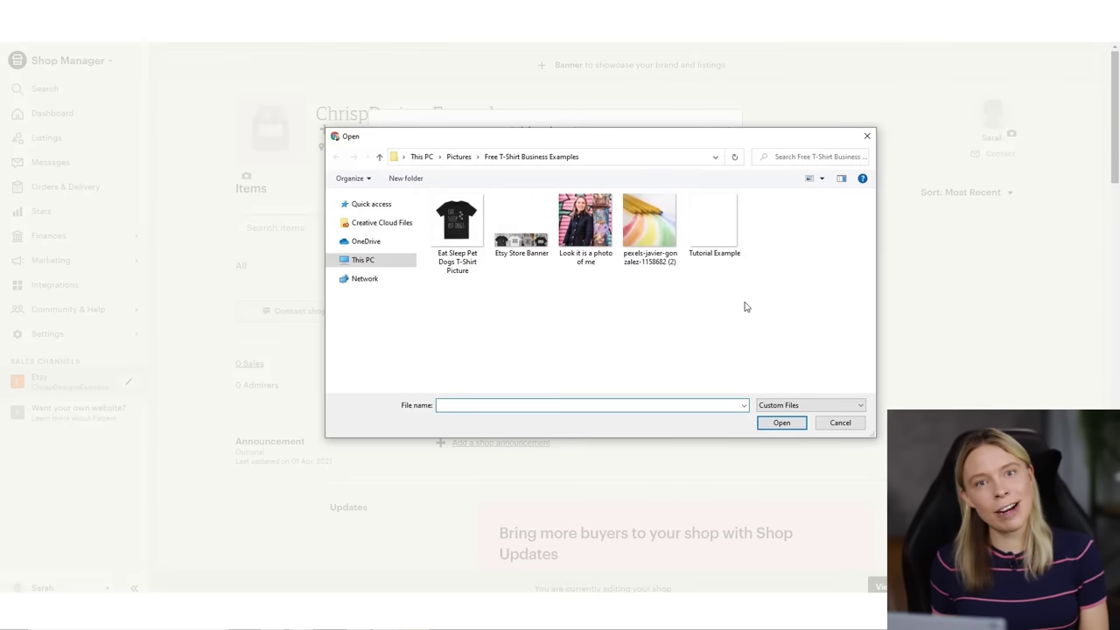
pyautogui.doubleClick(636, 216)
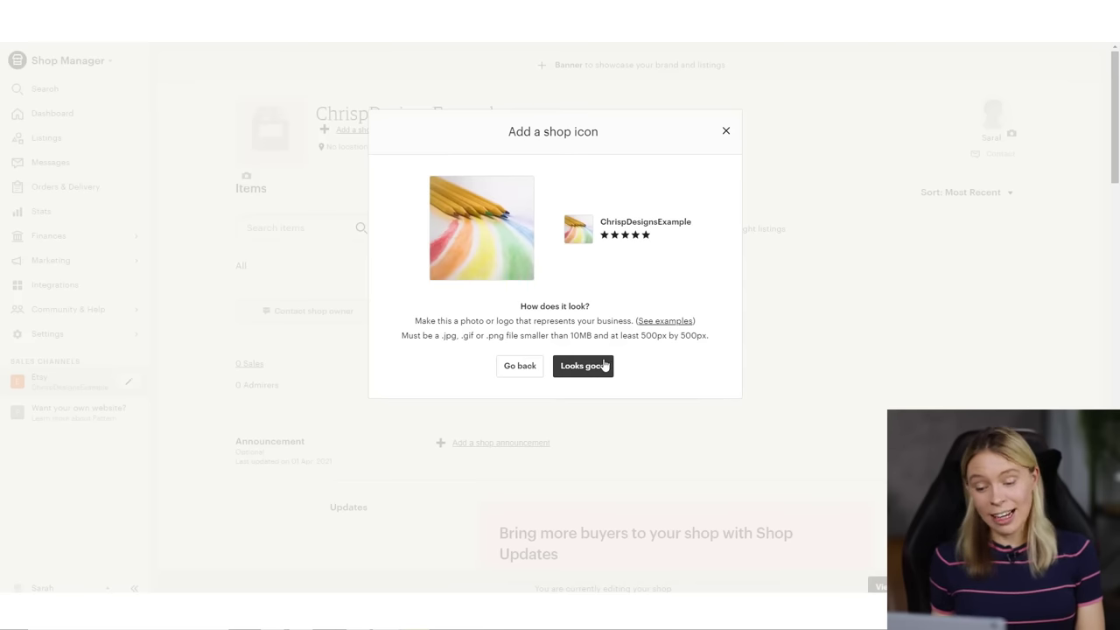
pyautogui.click(602, 366)
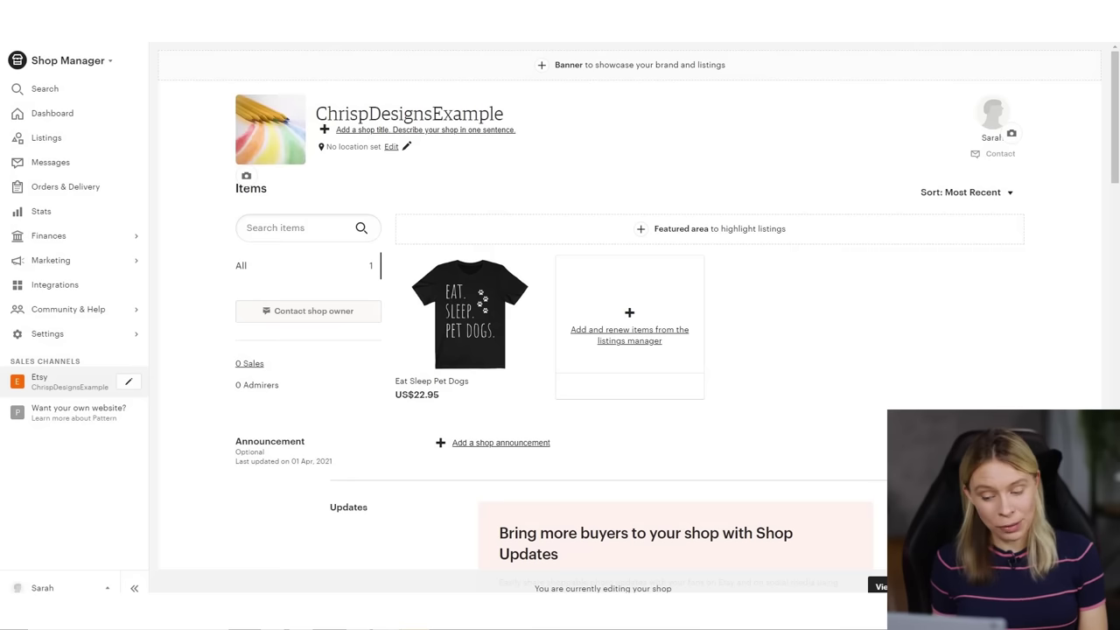
# Upload the picture "Look it is a photo of me" as the shop owner's profile photo and save it
pyautogui.click(1012, 134)
pyautogui.click(555, 363)
pyautogui.click(588, 229)
pyautogui.doubleClick(588, 230)
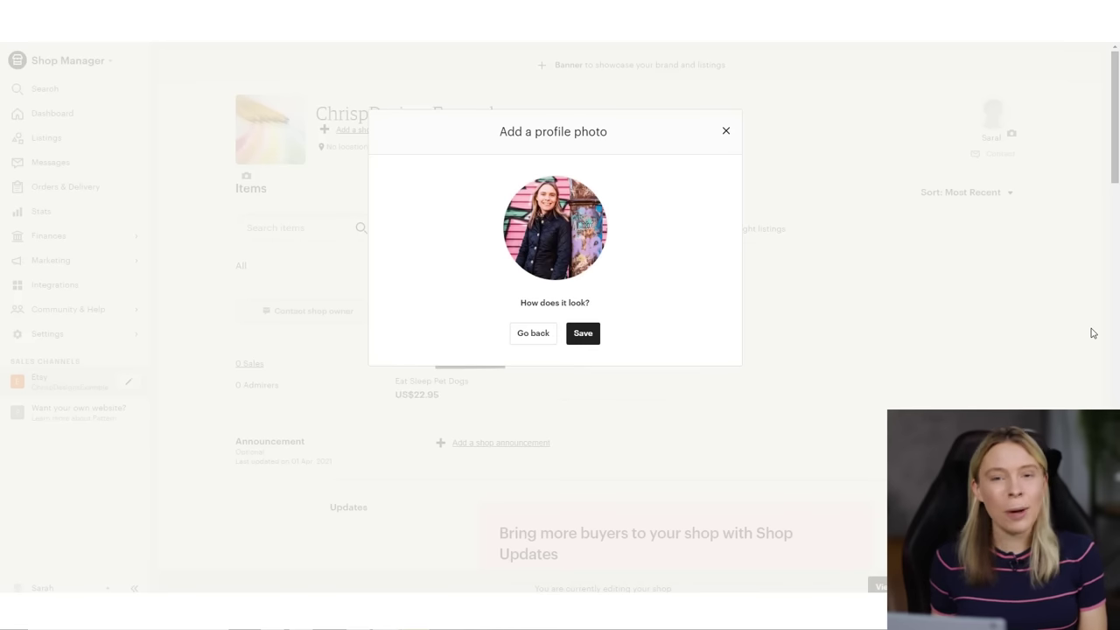
pyautogui.click(576, 339)
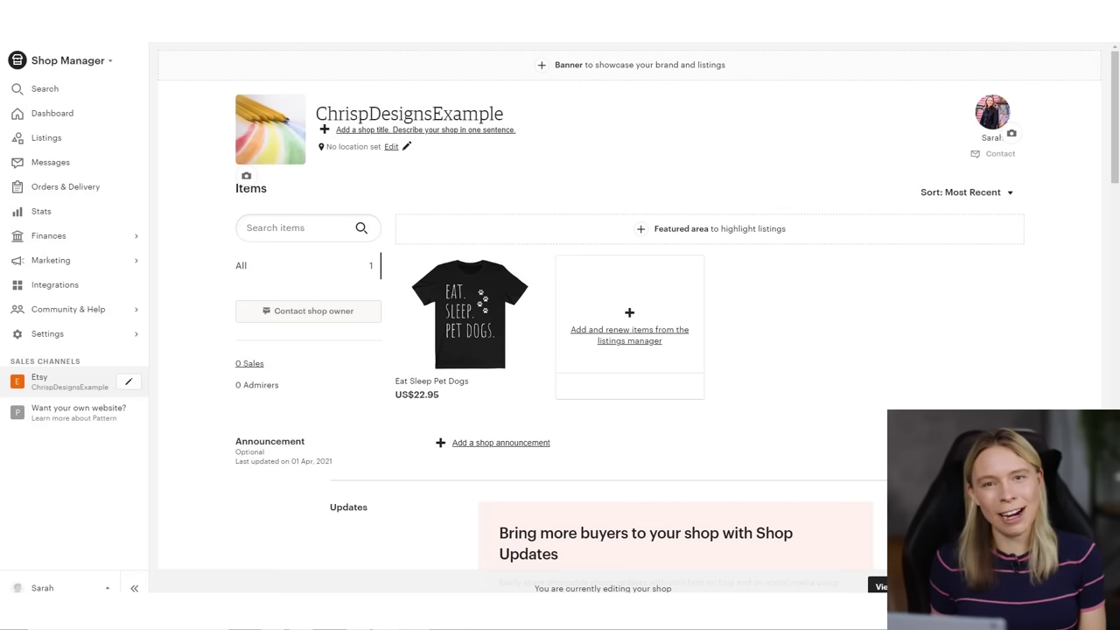
# Add a Big Banner to the shop using the "Etsy Store Banner" image and save it
pyautogui.click(617, 68)
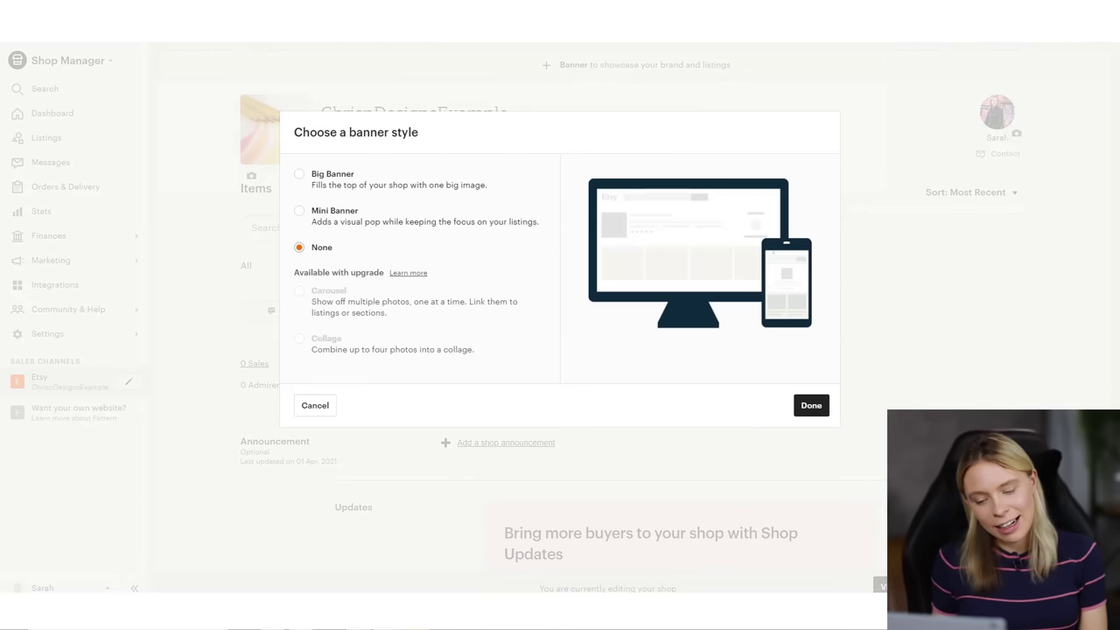
pyautogui.click(299, 175)
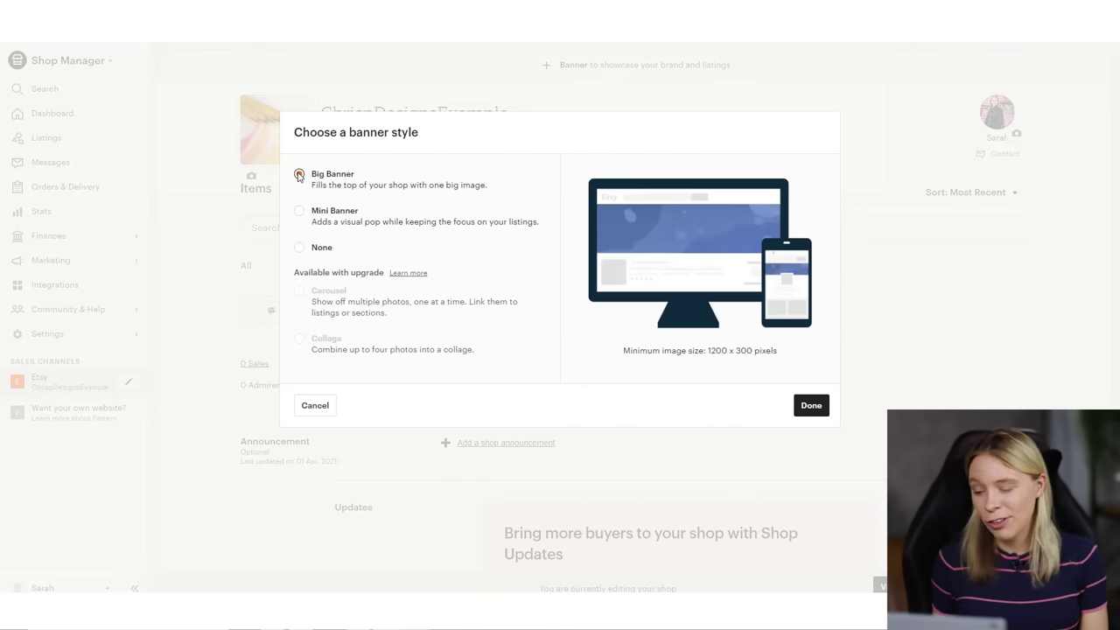
pyautogui.click(812, 406)
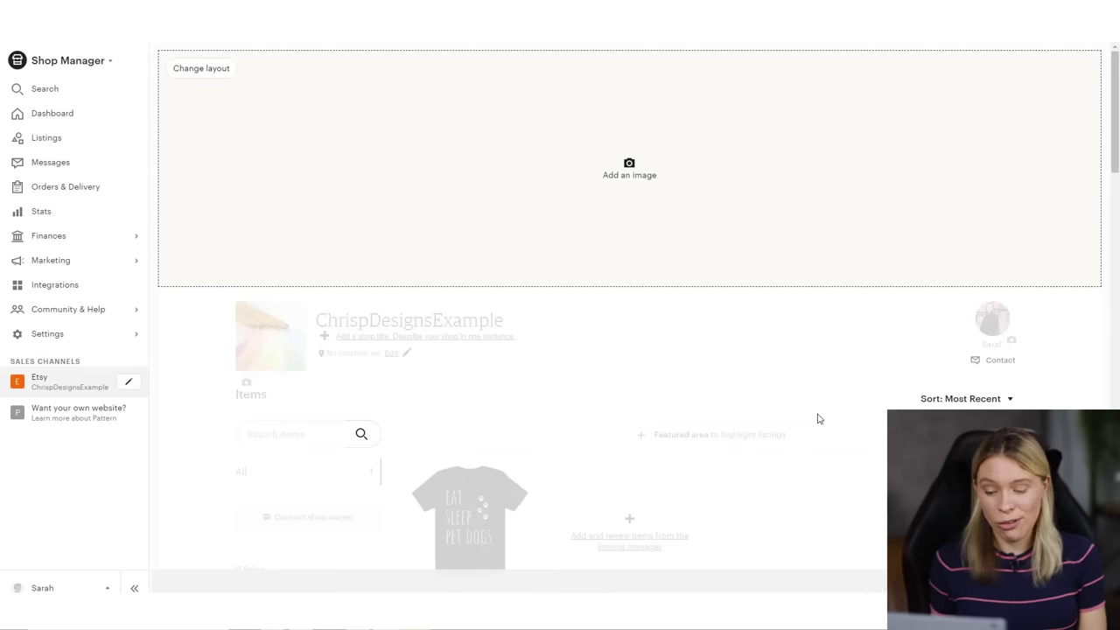
pyautogui.click(627, 167)
pyautogui.doubleClick(521, 223)
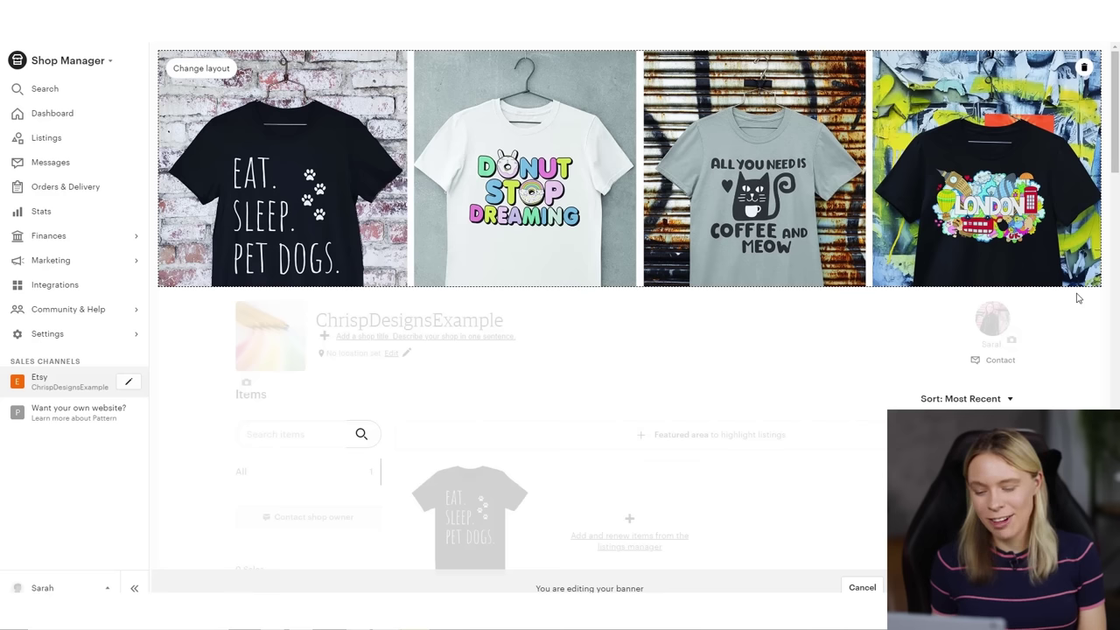
pyautogui.click(915, 588)
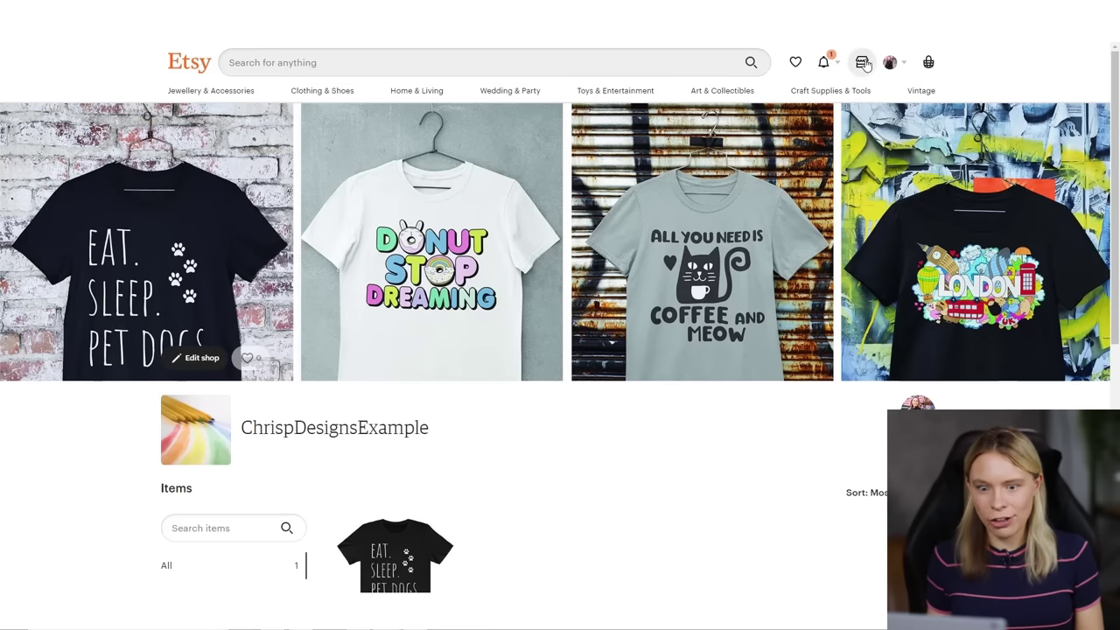
# In the shop settings, start adding a new production partner named "Monster Digital"
pyautogui.click(863, 63)
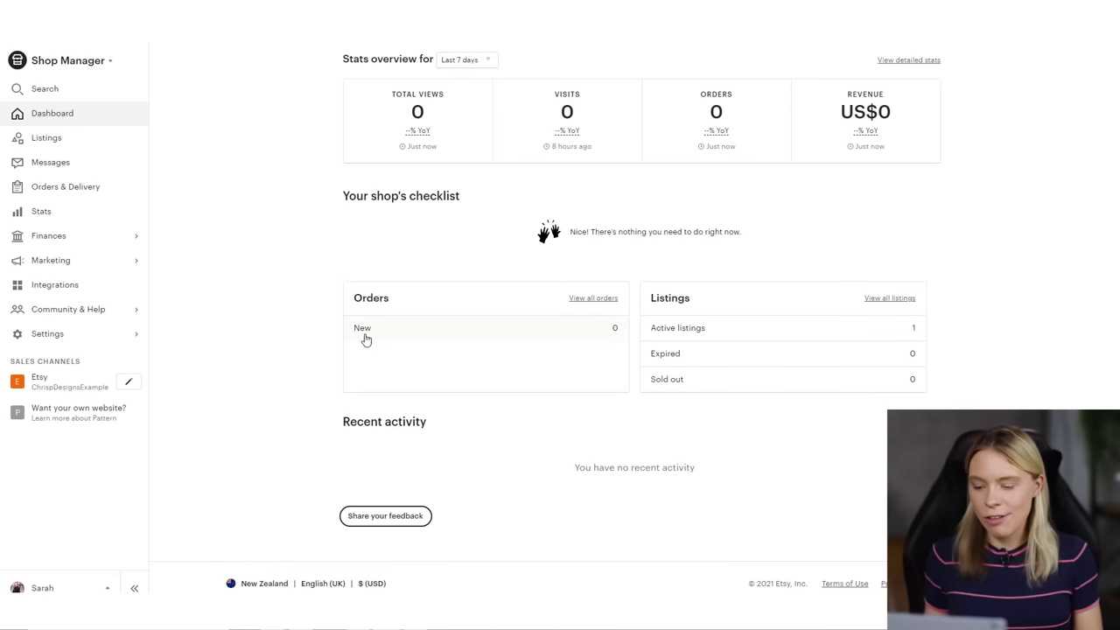
pyautogui.click(88, 335)
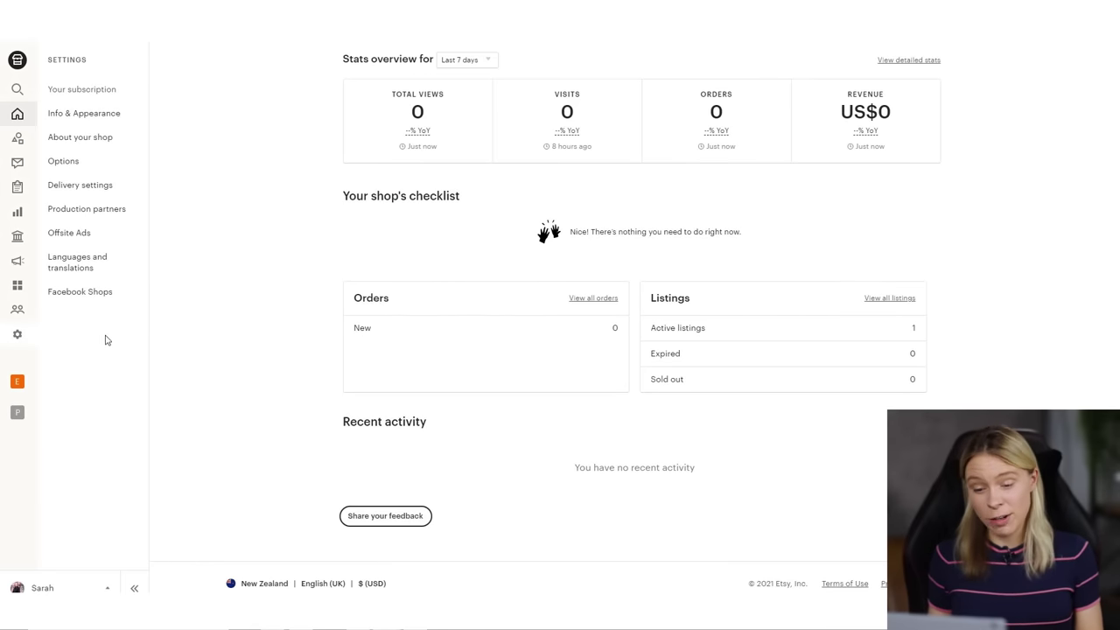
pyautogui.click(97, 209)
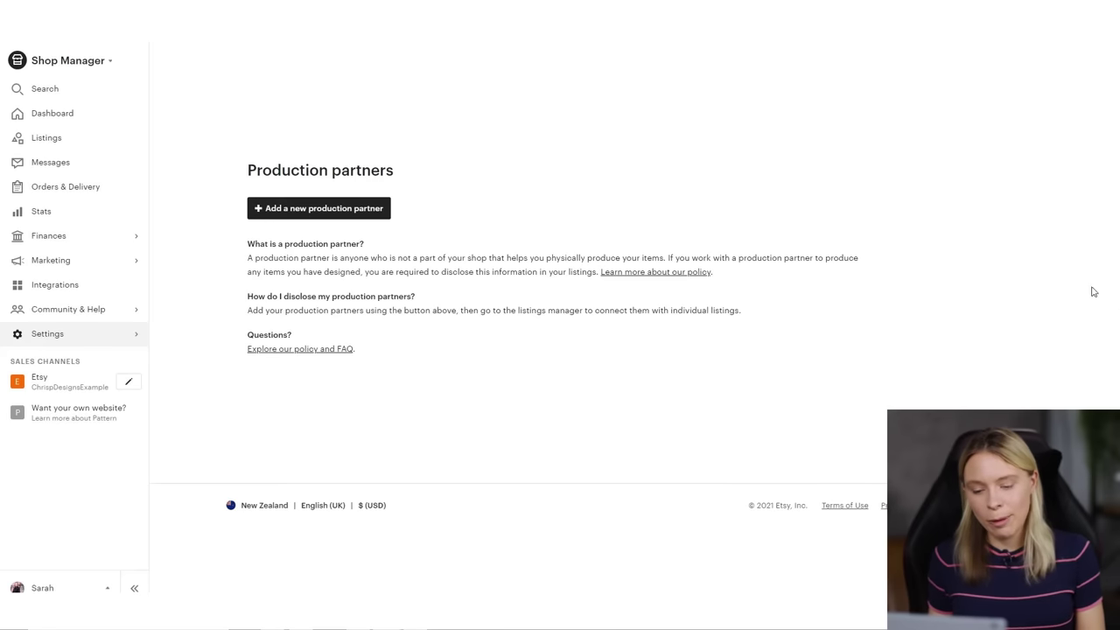
pyautogui.click(293, 214)
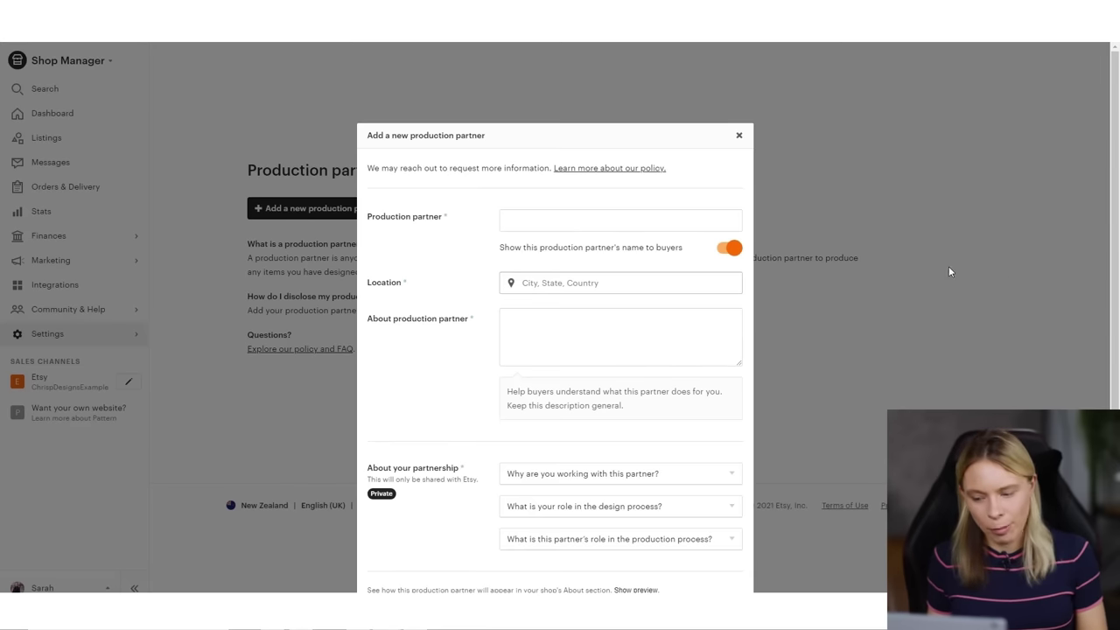
pyautogui.click(642, 221)
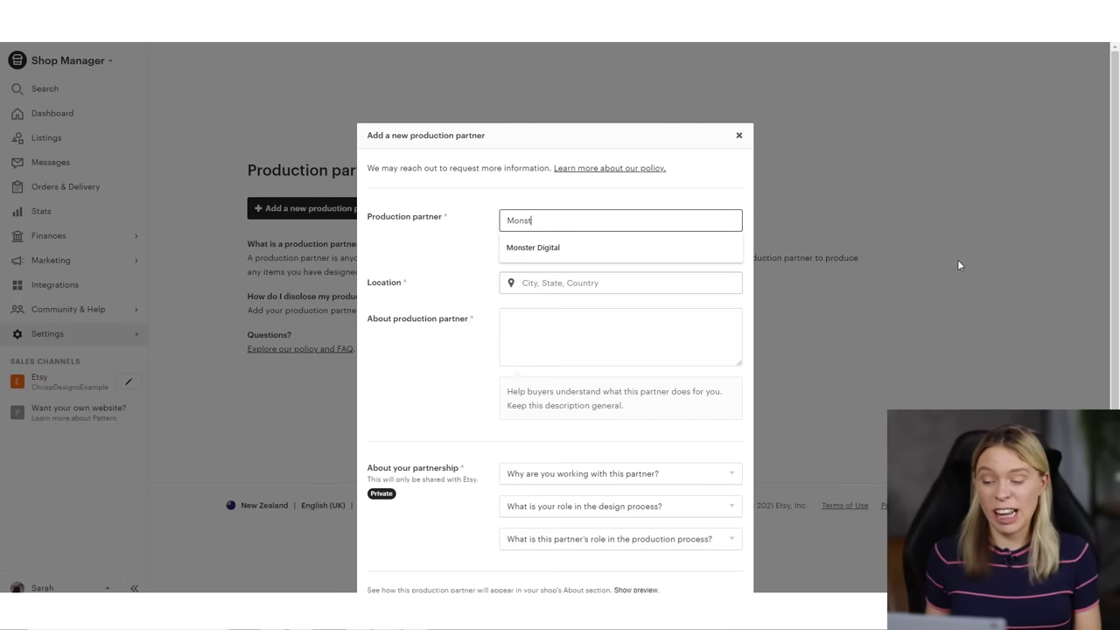
pyautogui.write('Monster Digital')
# Hide the production partner's name from buyers and give it the descriptive title "T-Shirt Printer"
pyautogui.click(730, 250)
pyautogui.click(625, 280)
pyautogui.click(625, 281)
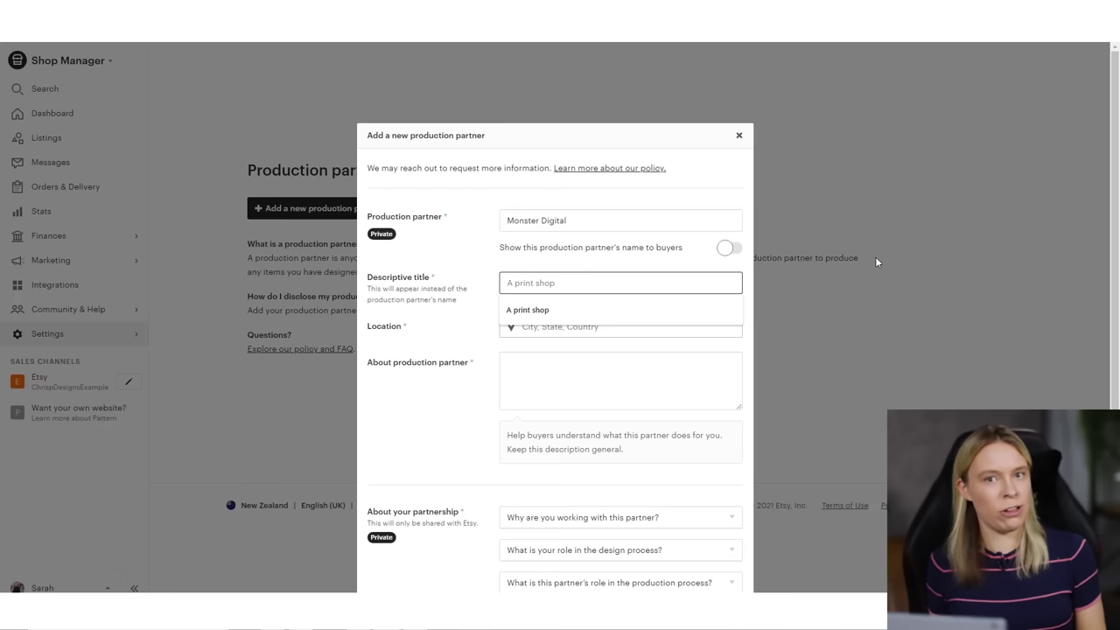
pyautogui.write('T-Shirt Printer')
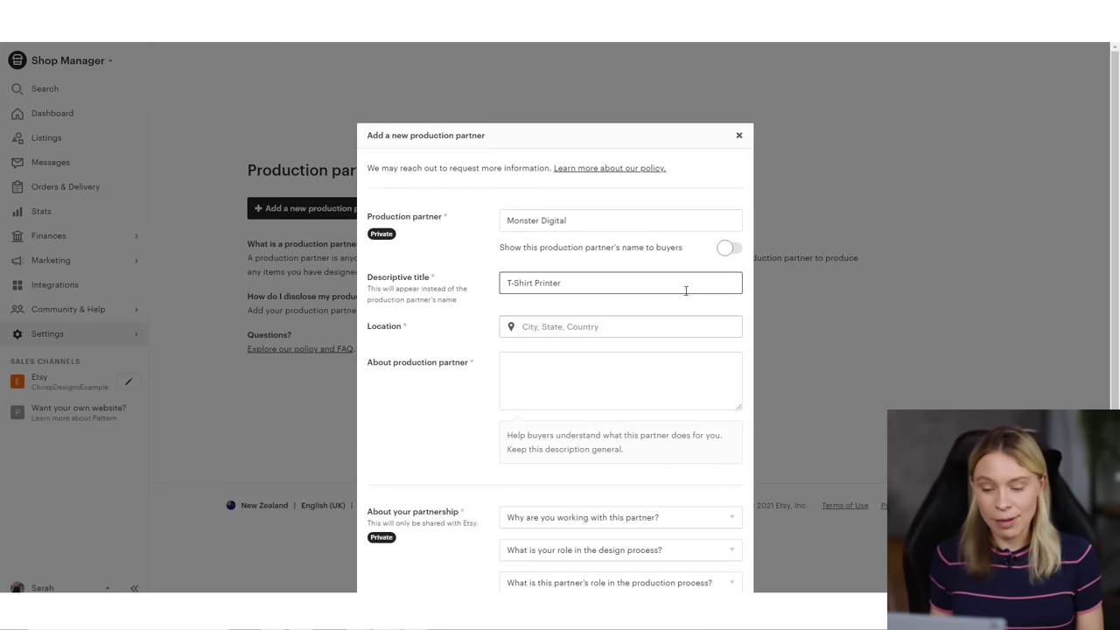
# Set the production partner's location to Miami, Florida, United States Of America
pyautogui.click(664, 327)
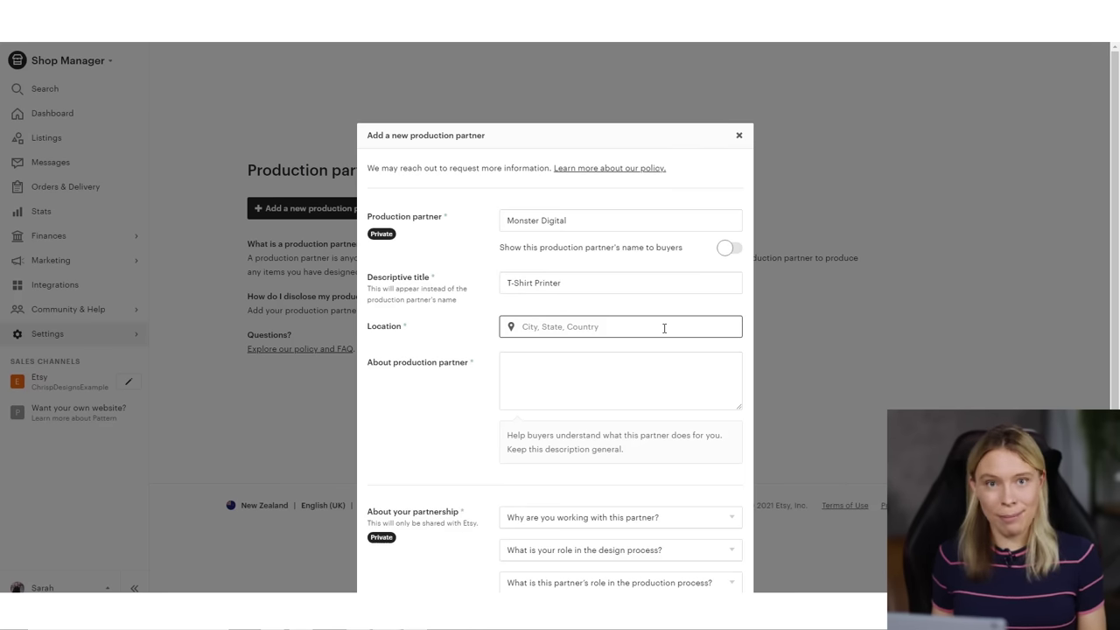
pyautogui.write('Miami, Florida, United States Of America')
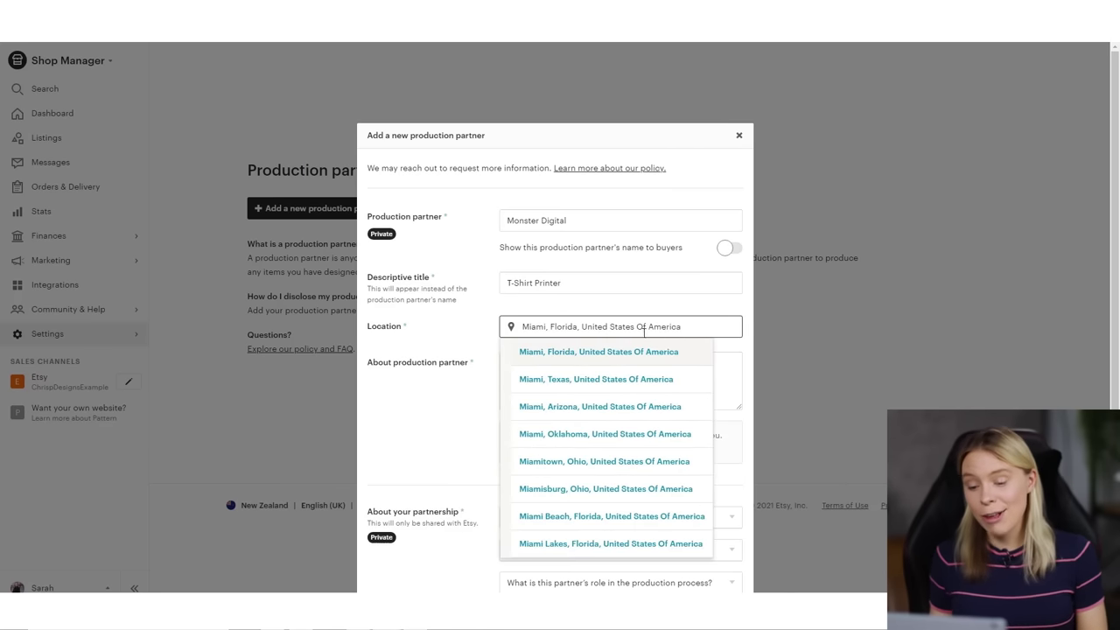
pyautogui.click(607, 354)
# Describe the partner as "They help us turn our awesome designs into reality by printing & shipping our t-shirts out for us - thank you!"
pyautogui.click(618, 380)
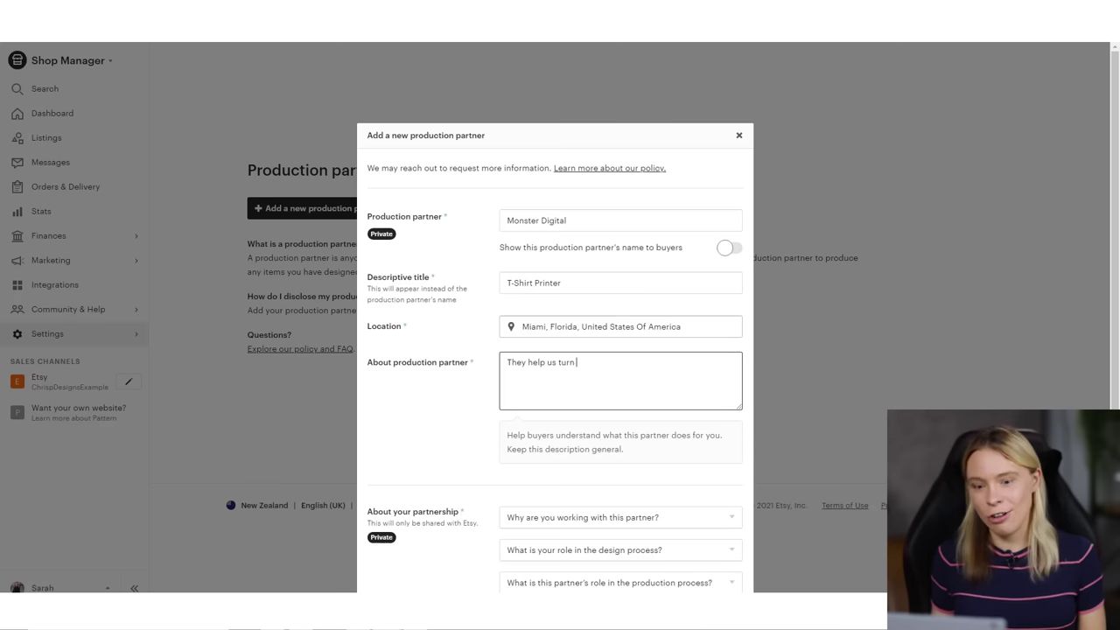
pyautogui.write('They help us turn our awesome')
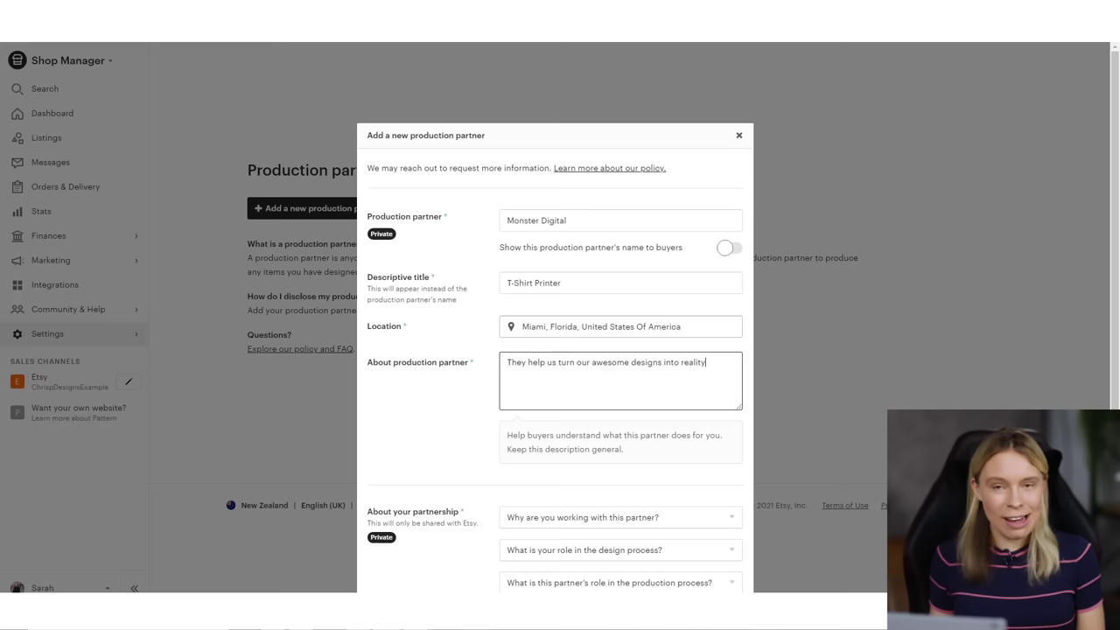
pyautogui.write('designs into reality by printing & shipping our t-shirts out for us - thank you!')
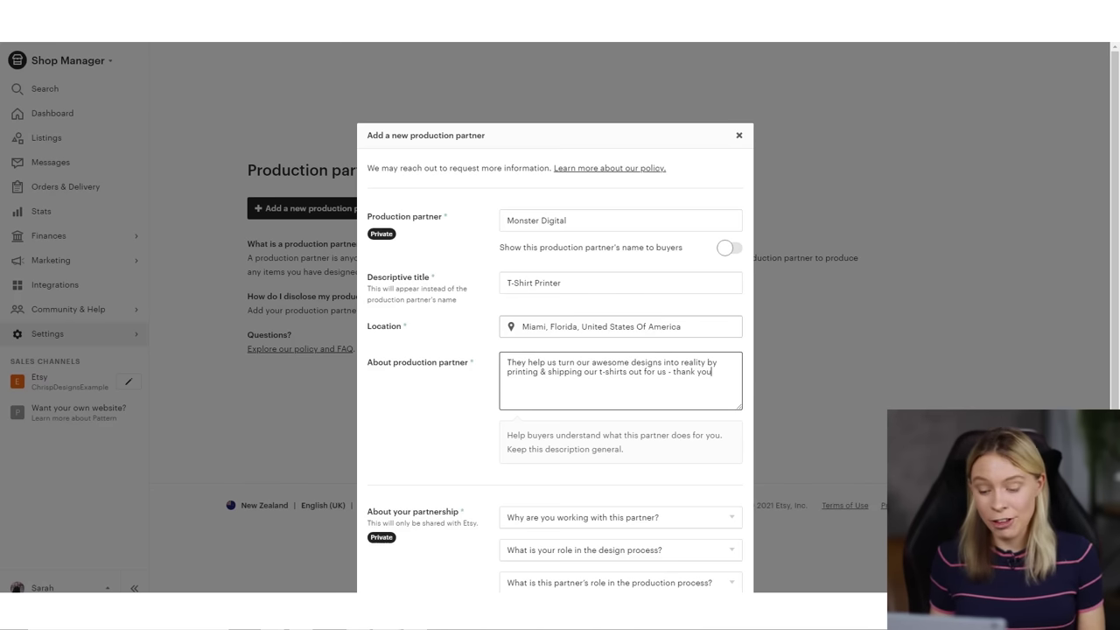
pyautogui.click(466, 410)
# Give "I don't have the technical ability or equipment to make it entirely by myself" as the partnership reason and "I design everything myself" as design role
pyautogui.scroll(-1, 467, 410)
pyautogui.scroll(-1, 467, 411)
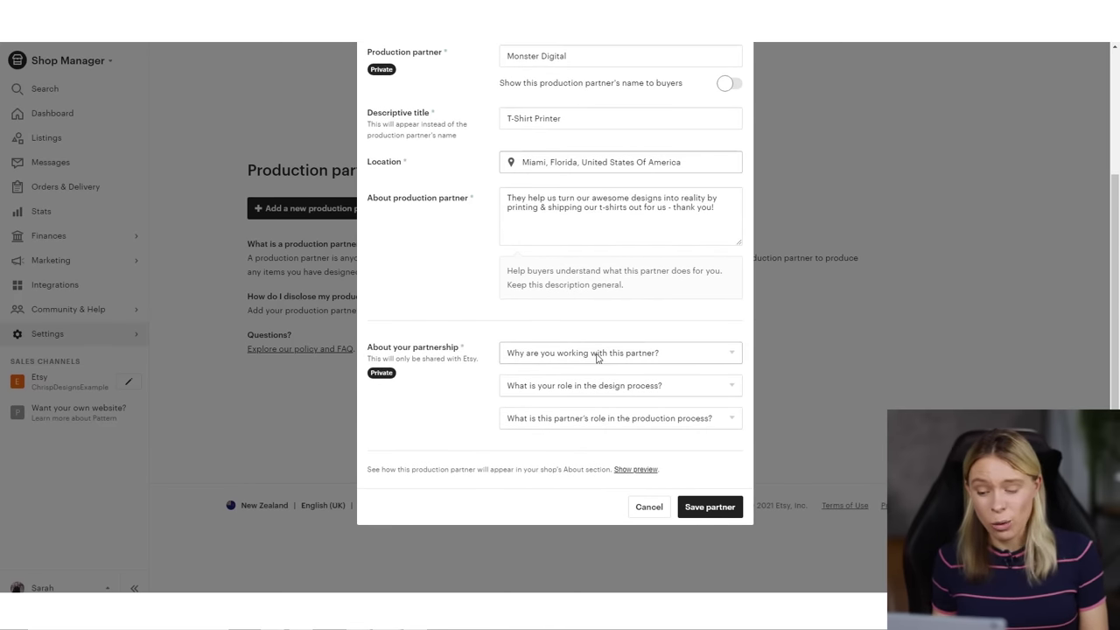
pyautogui.click(598, 354)
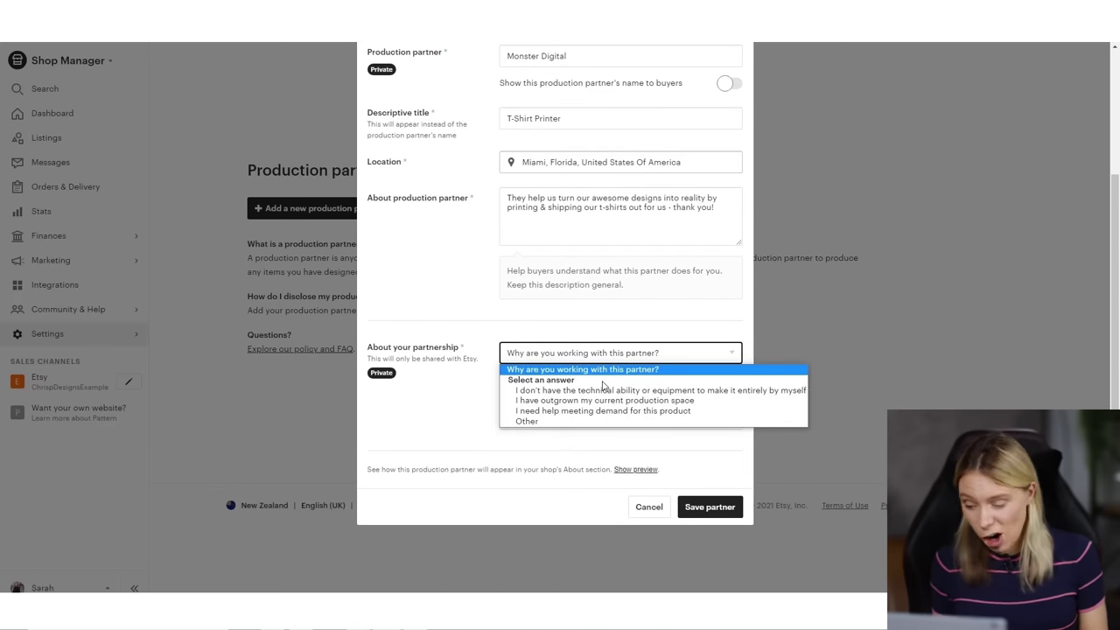
pyautogui.click(602, 391)
pyautogui.click(583, 386)
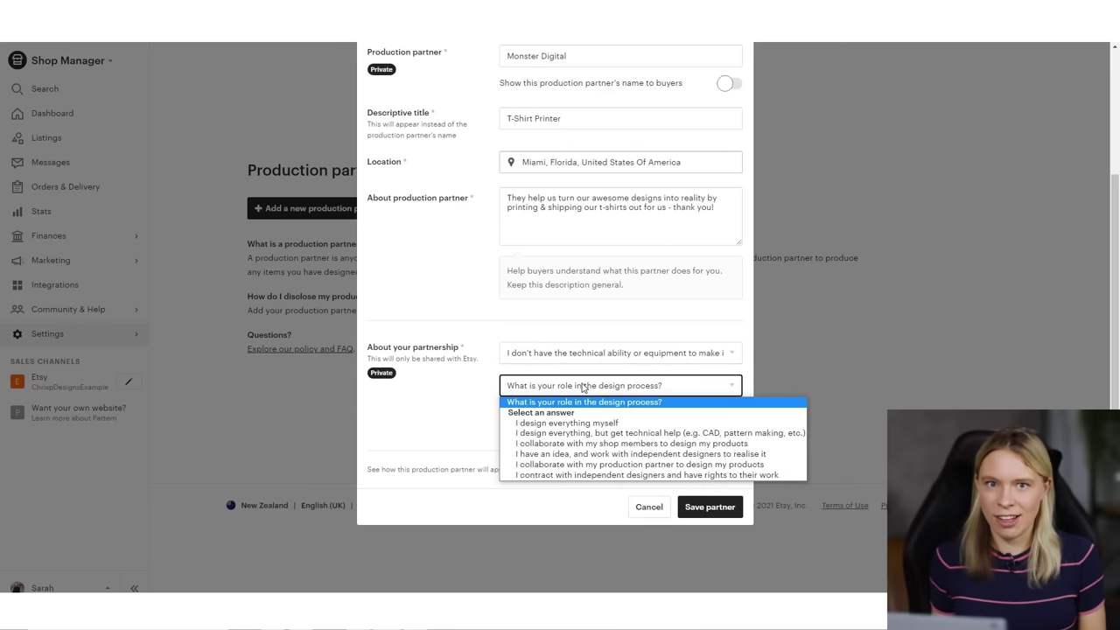
pyautogui.click(571, 424)
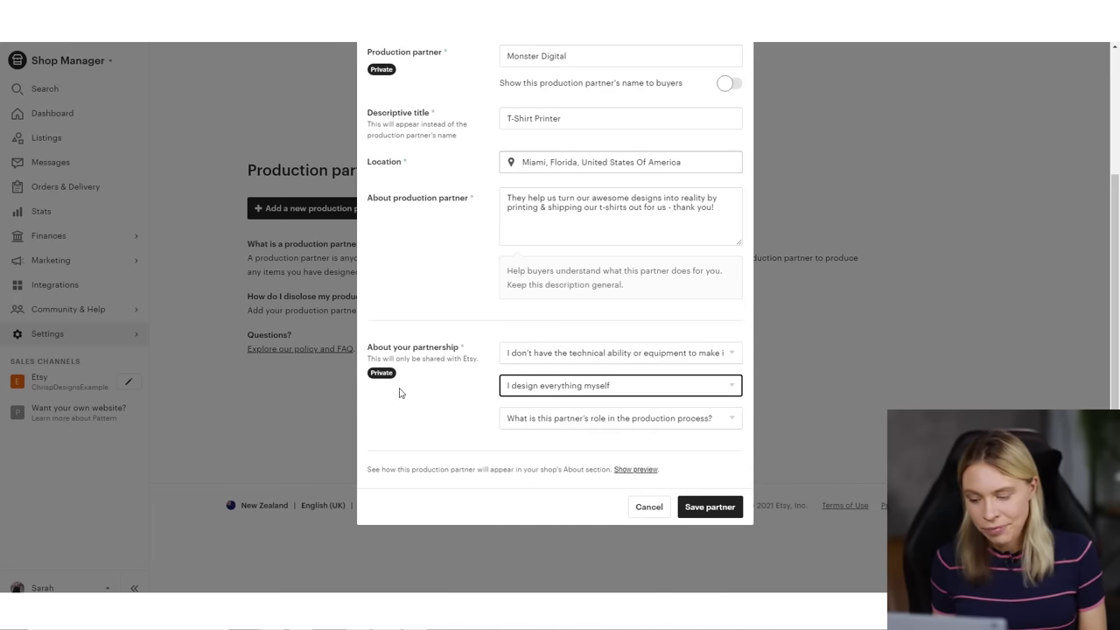
# Set the partner's role in the production process to "They do everything for me" and save the partner
pyautogui.click(532, 419)
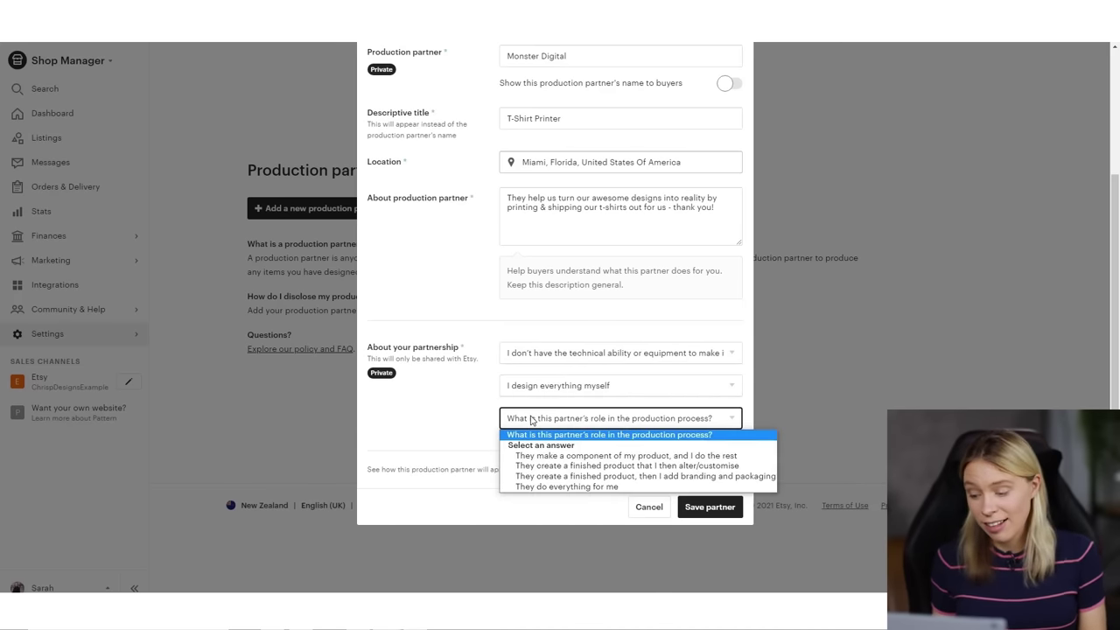
pyautogui.click(567, 487)
pyautogui.click(690, 507)
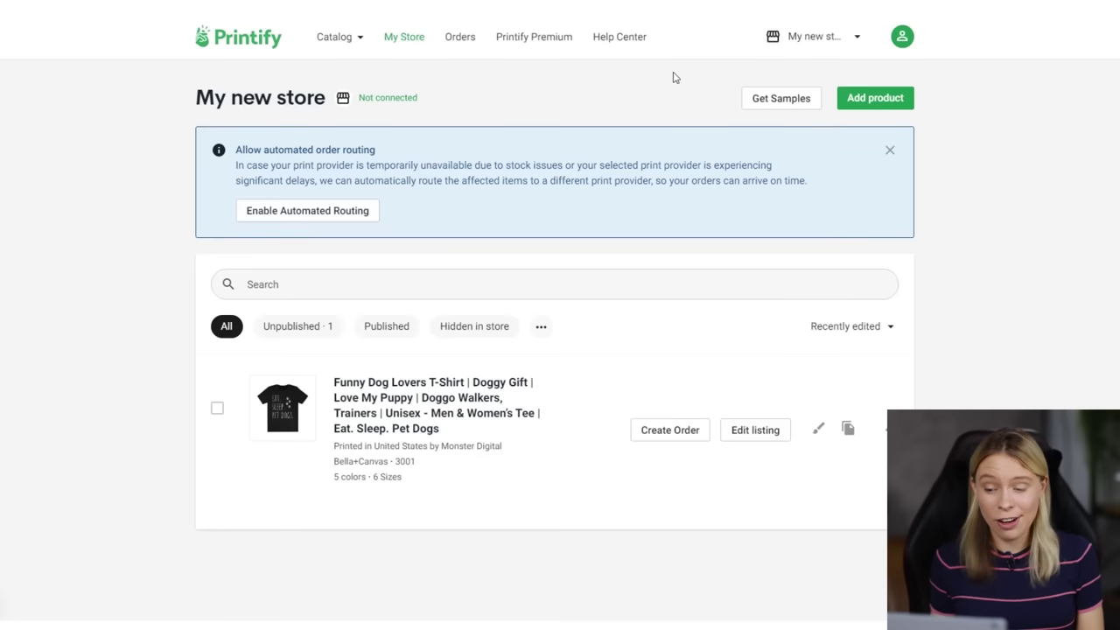
# Switch to Printify and connect the unconnected "My new store" to Etsy
pyautogui.click(388, 97)
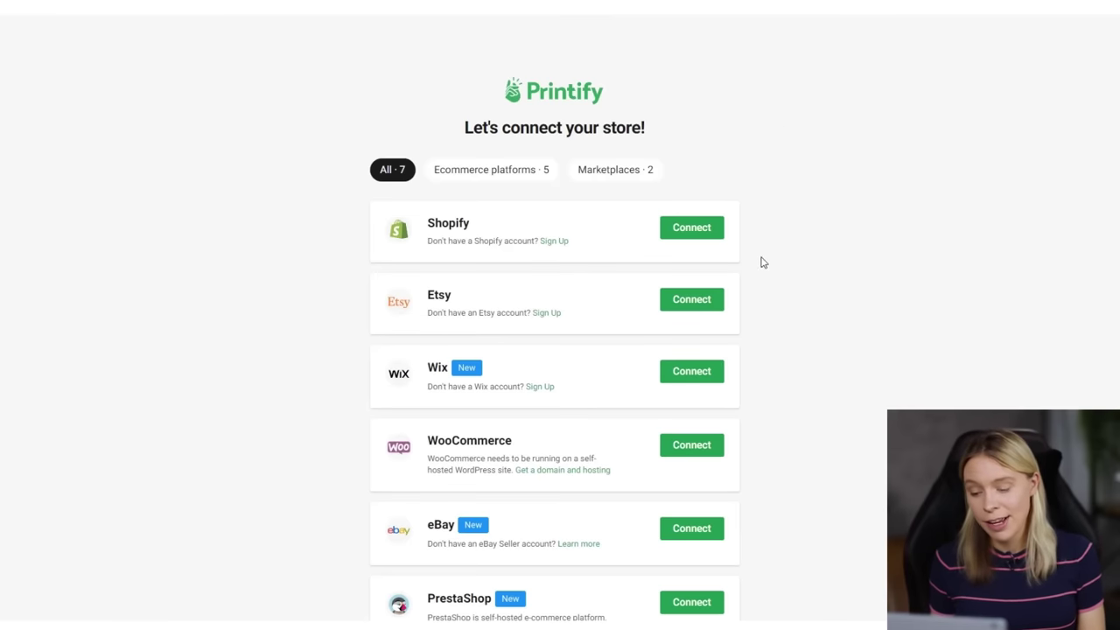
pyautogui.click(700, 306)
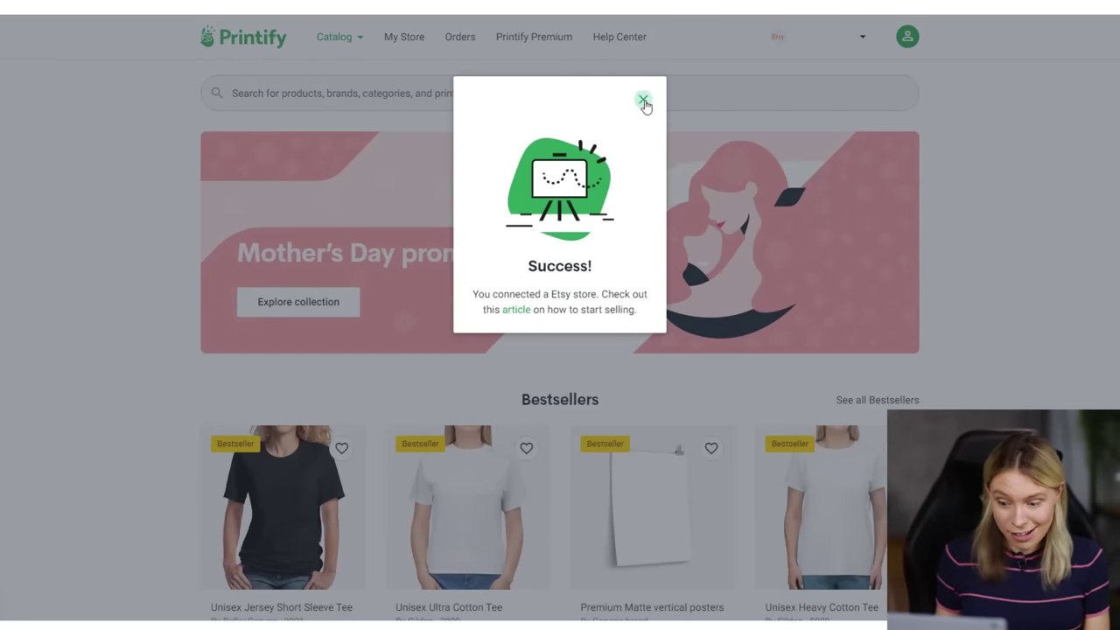
# Dismiss the store connection notice and publish the Funny Dog Lovers T-Shirt from My Store to Etsy
pyautogui.click(643, 100)
pyautogui.click(403, 38)
pyautogui.click(536, 346)
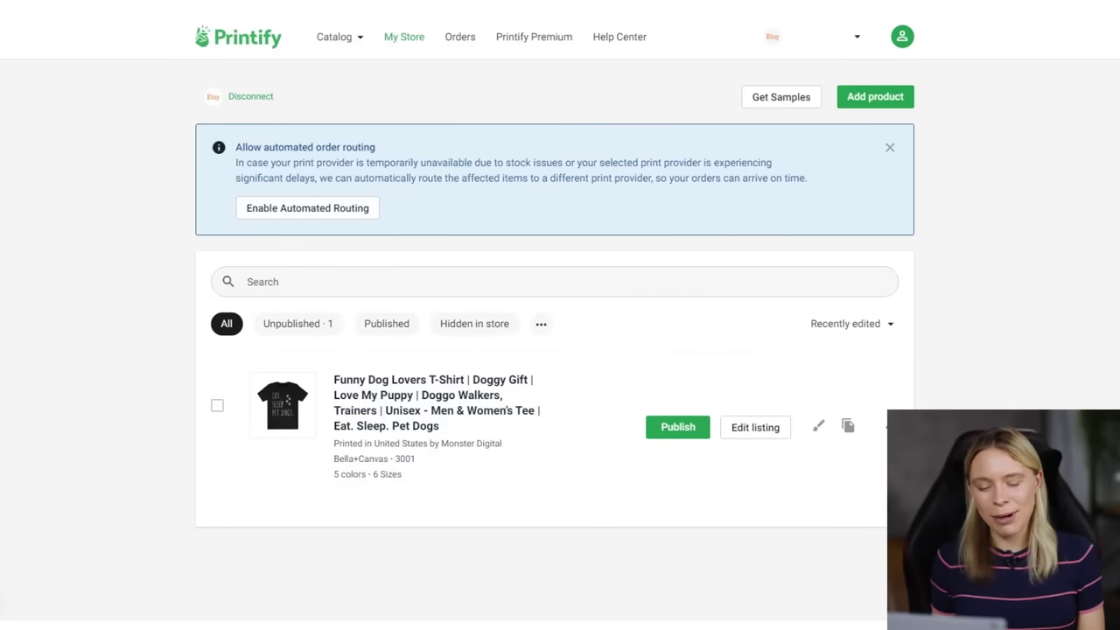
pyautogui.click(674, 427)
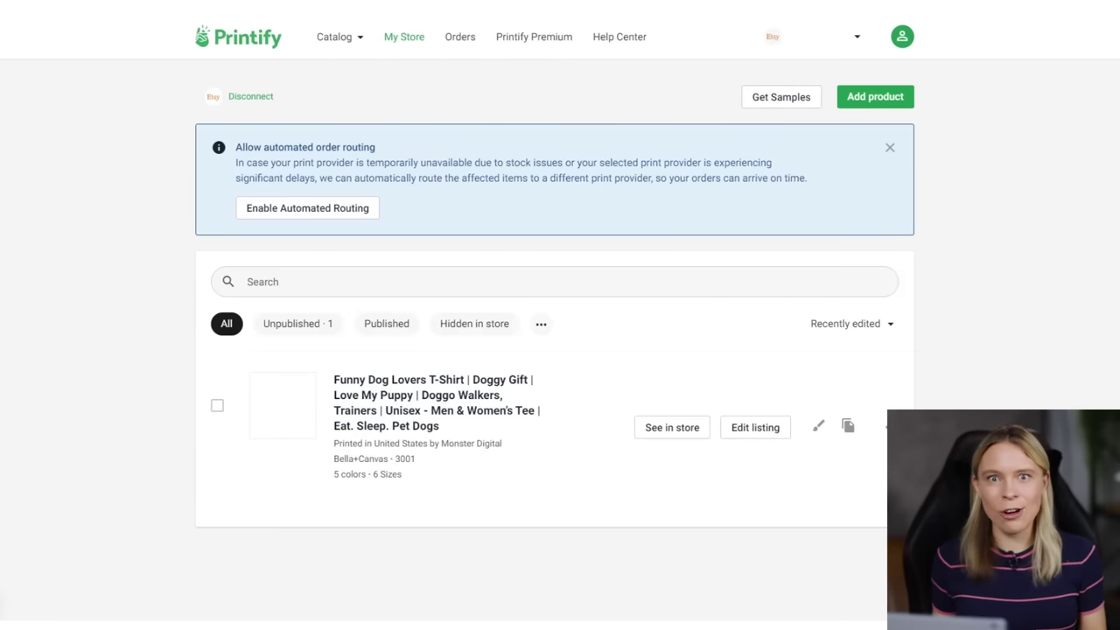
# Open the published T-shirt in the Etsy store and check its color and size options
pyautogui.click(674, 428)
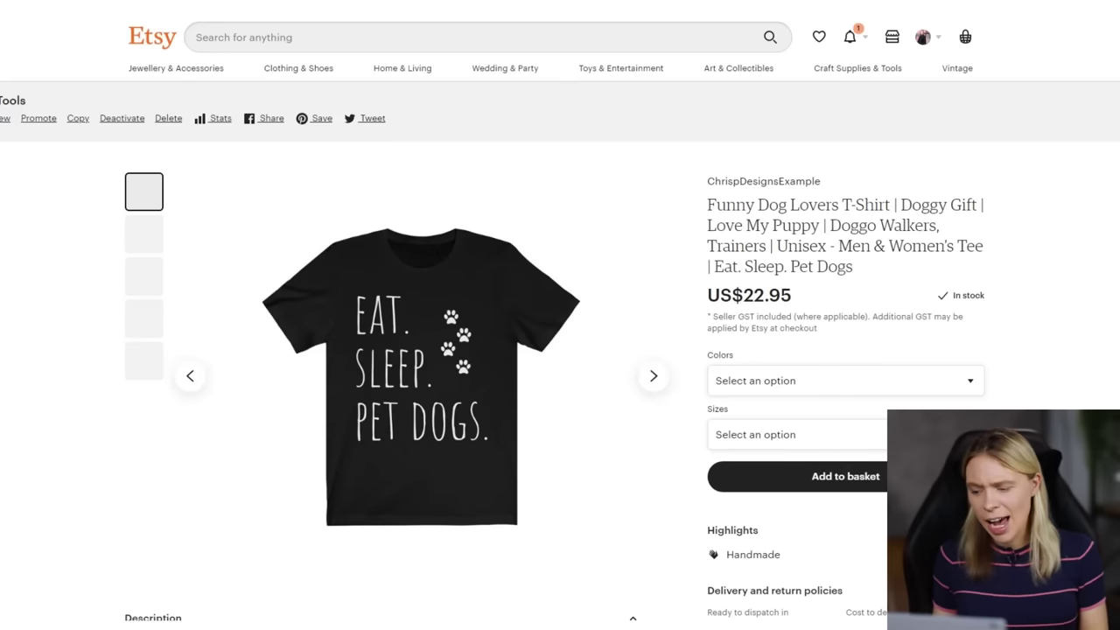
pyautogui.click(785, 382)
pyautogui.click(1052, 358)
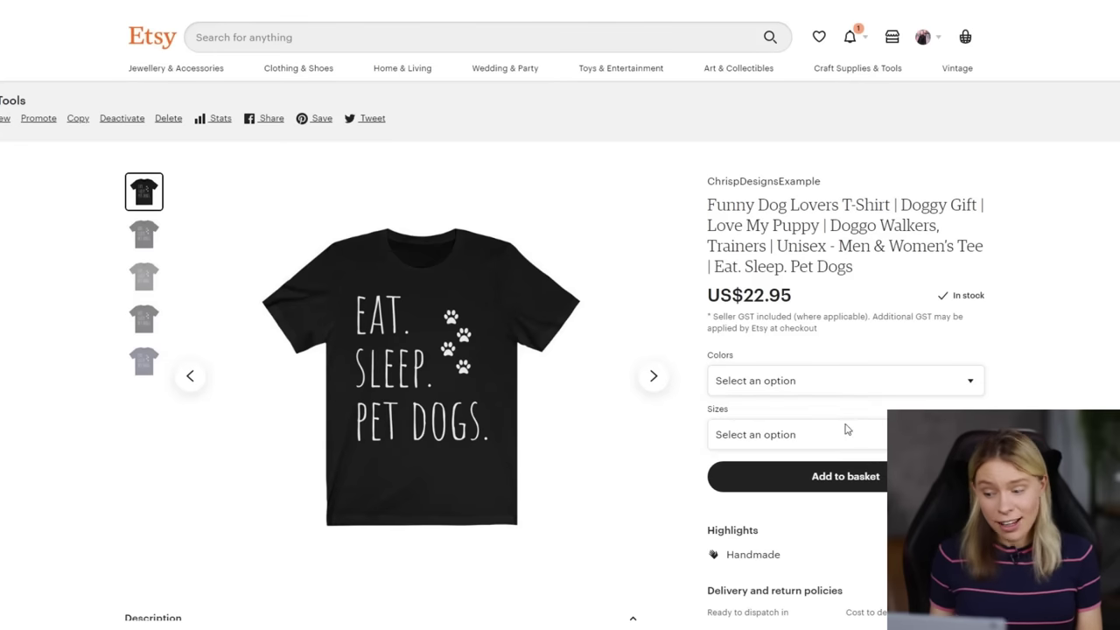
pyautogui.click(827, 434)
pyautogui.press('Escape')
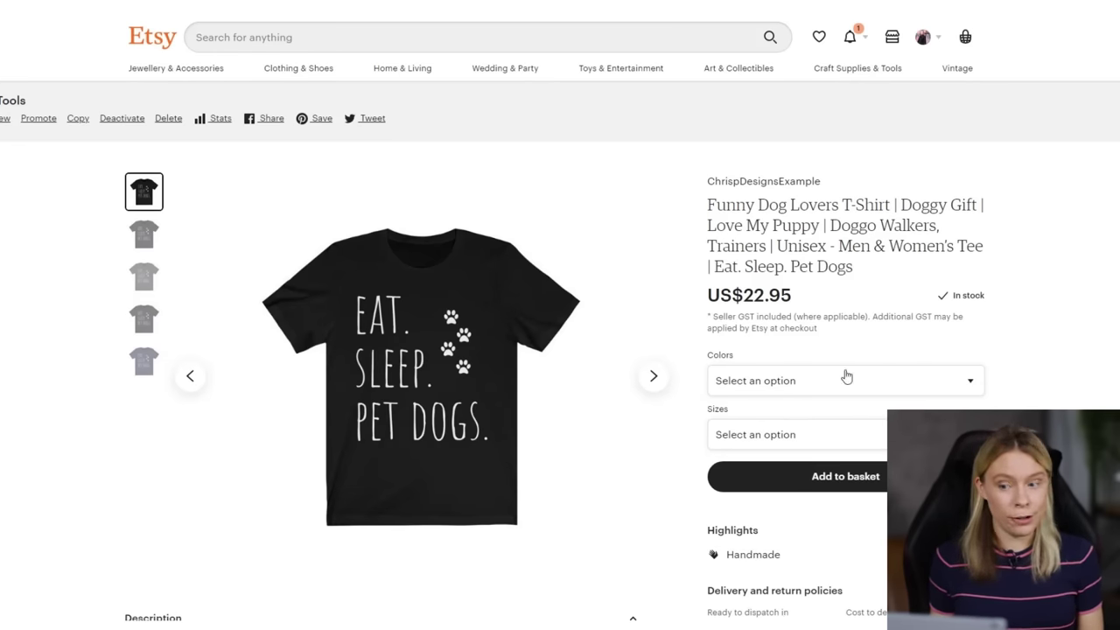
# Look through the listing's T-shirt color photos and return to the first, black one
pyautogui.click(661, 388)
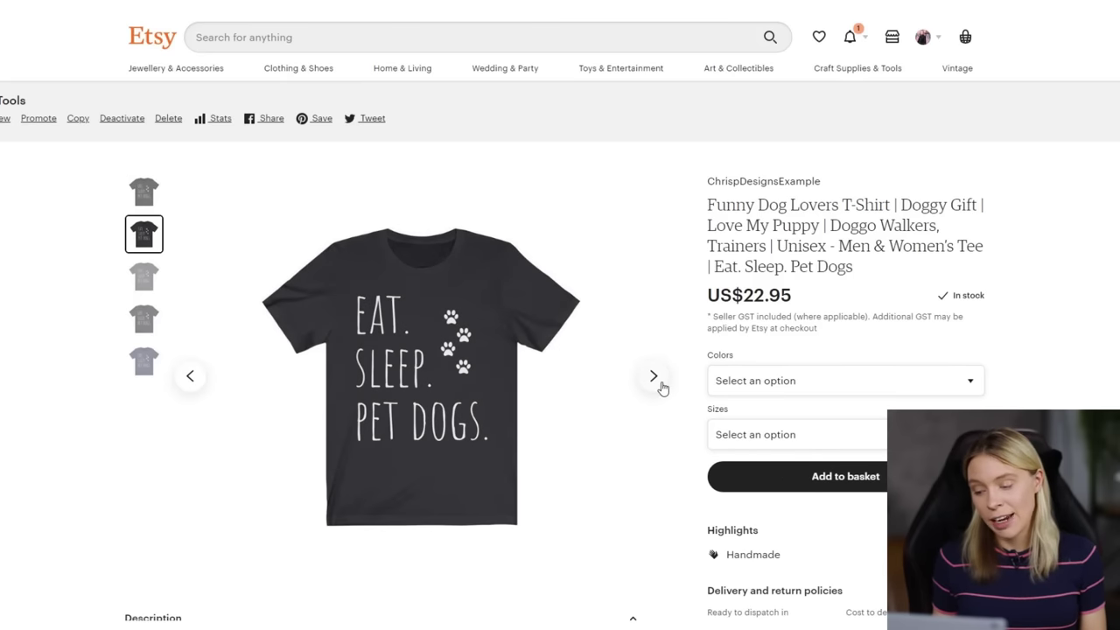
pyautogui.click(661, 388)
pyautogui.click(661, 388)
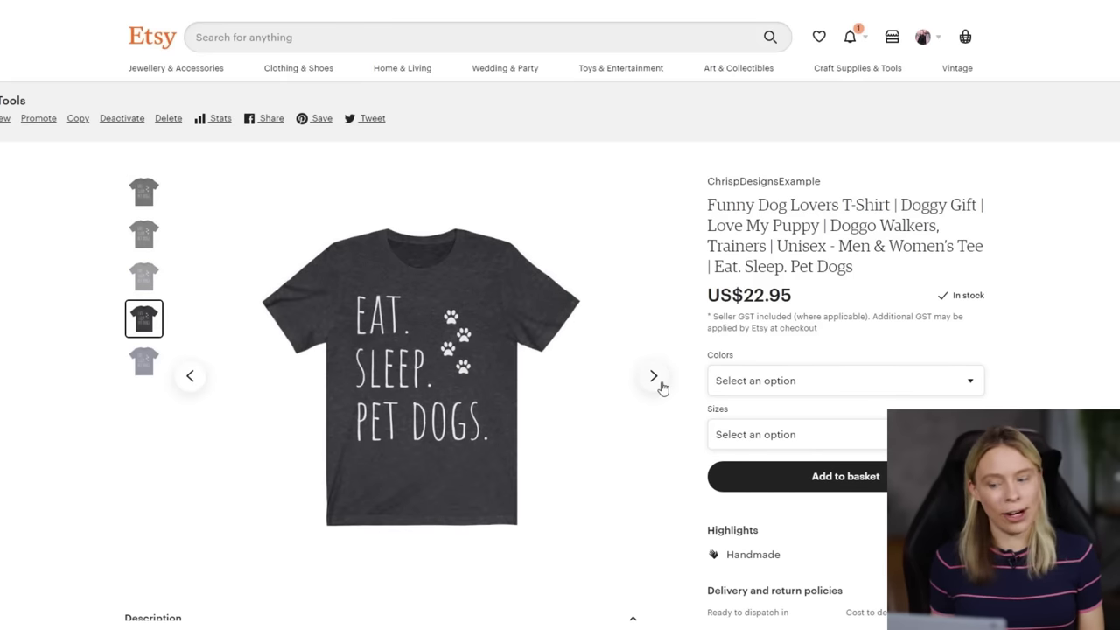
pyautogui.click(661, 388)
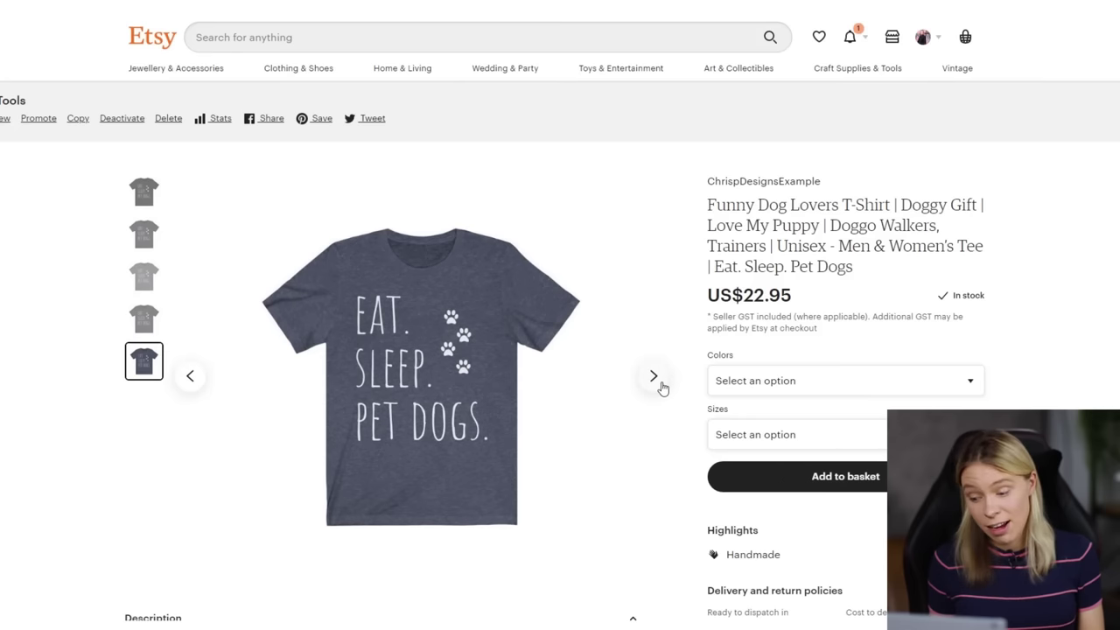
pyautogui.click(138, 197)
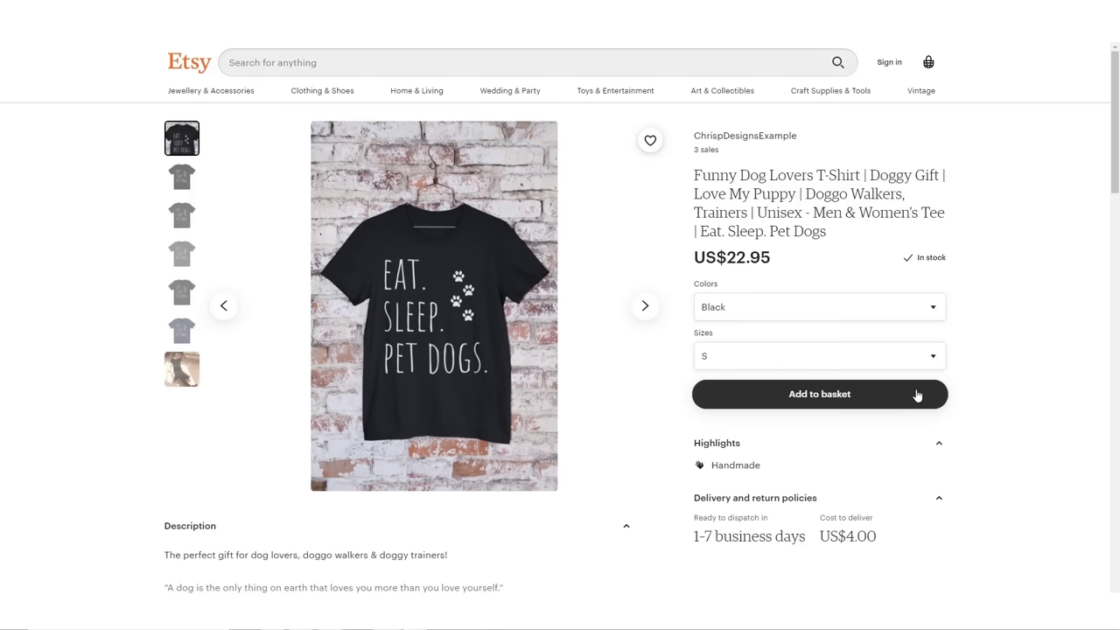
# Add the black T-shirt in size S to the basket
pyautogui.click(917, 395)
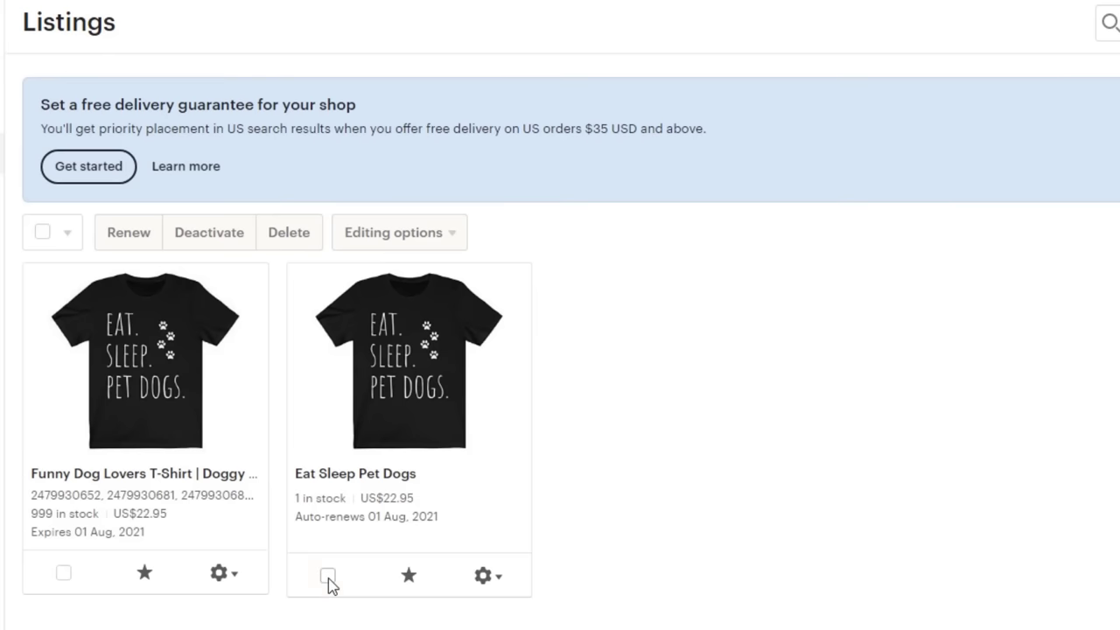
# Select the placeholder "Eat Sleep Pet Dogs" listing in the shop's Listings and delete it
pyautogui.click(327, 575)
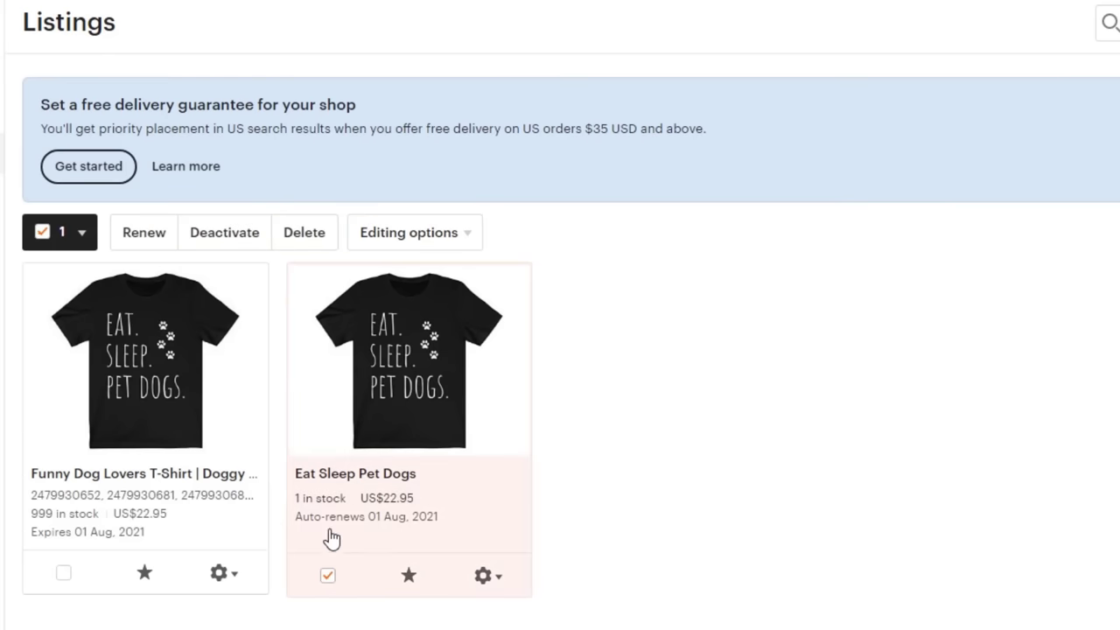
pyautogui.click(322, 253)
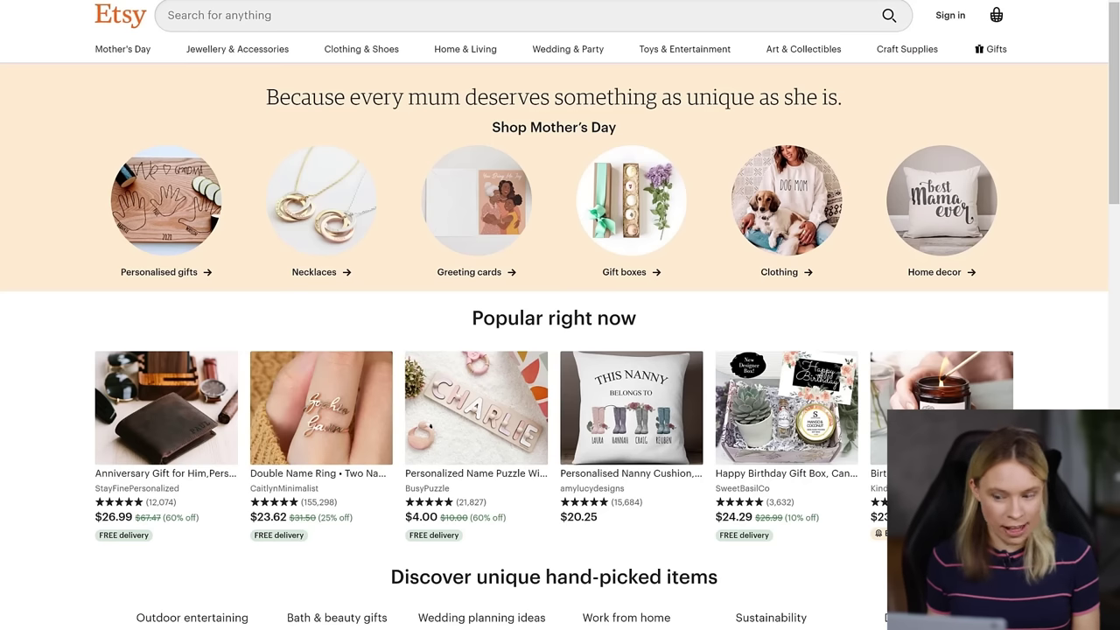
# Search Etsy for "golden retriever t-shirt gifts" and look through the competing T-shirt designs
pyautogui.click(287, 9)
pyautogui.write('golden re')
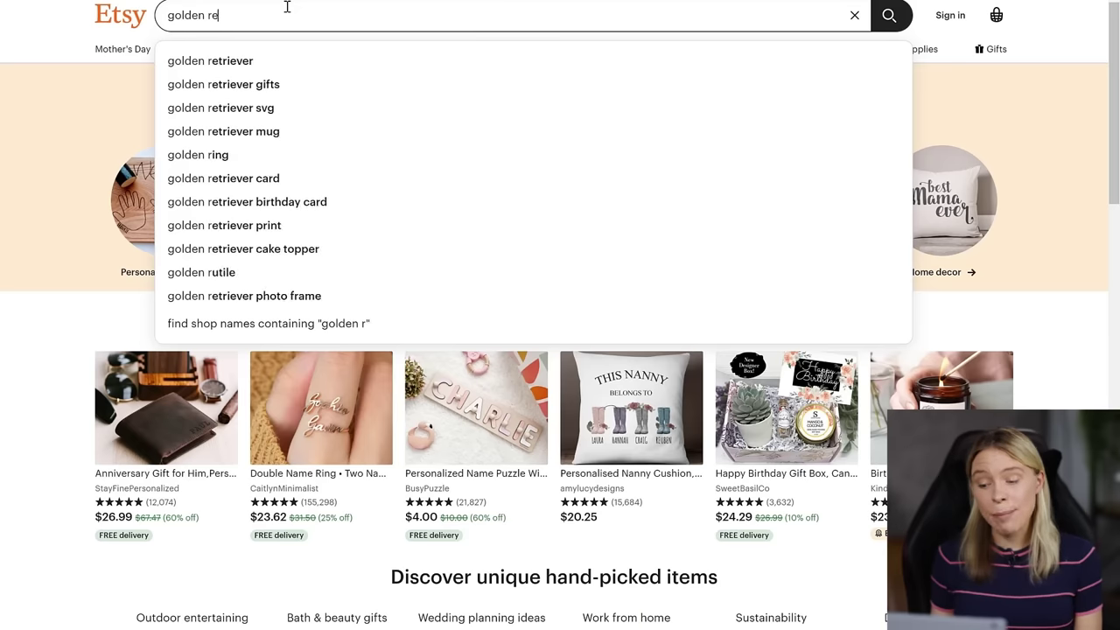
pyautogui.write('triever t-shi')
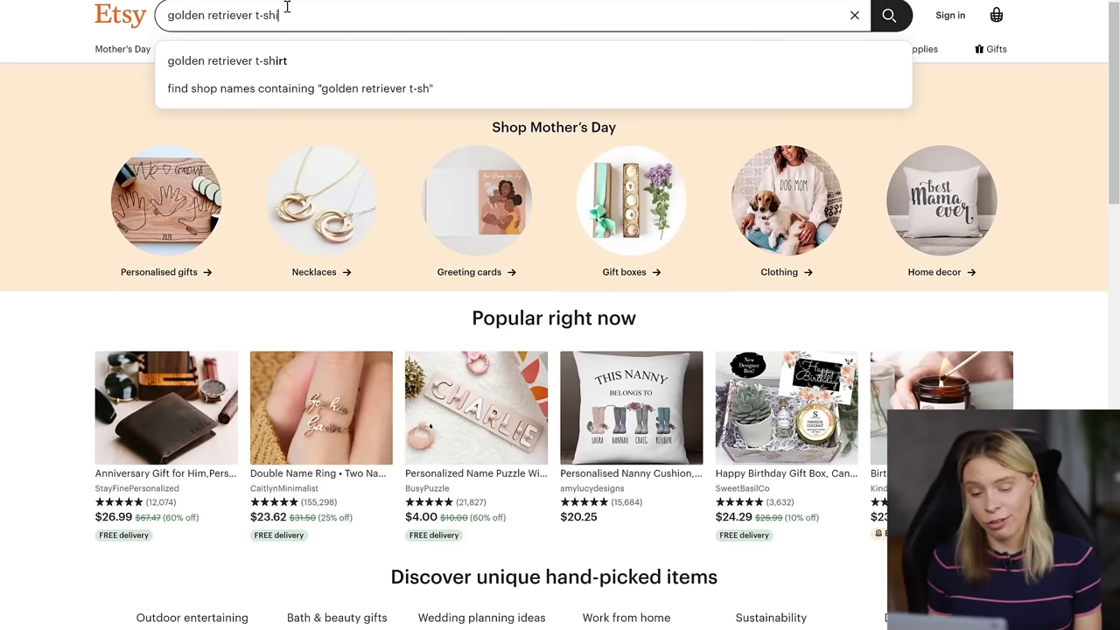
pyautogui.write('rt gifts')
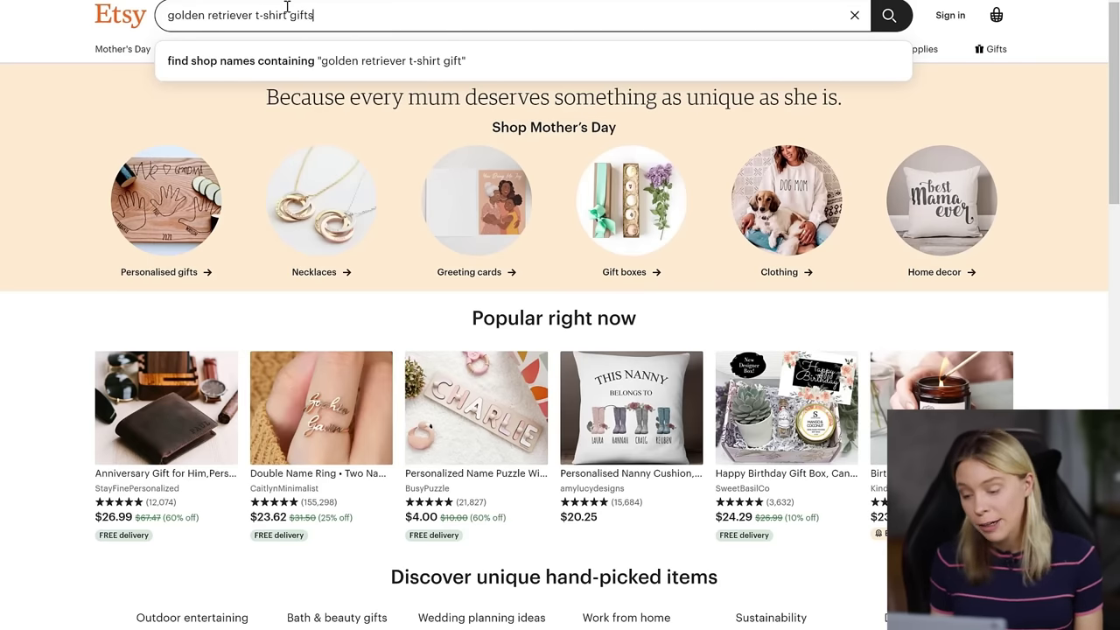
pyautogui.press('Return')
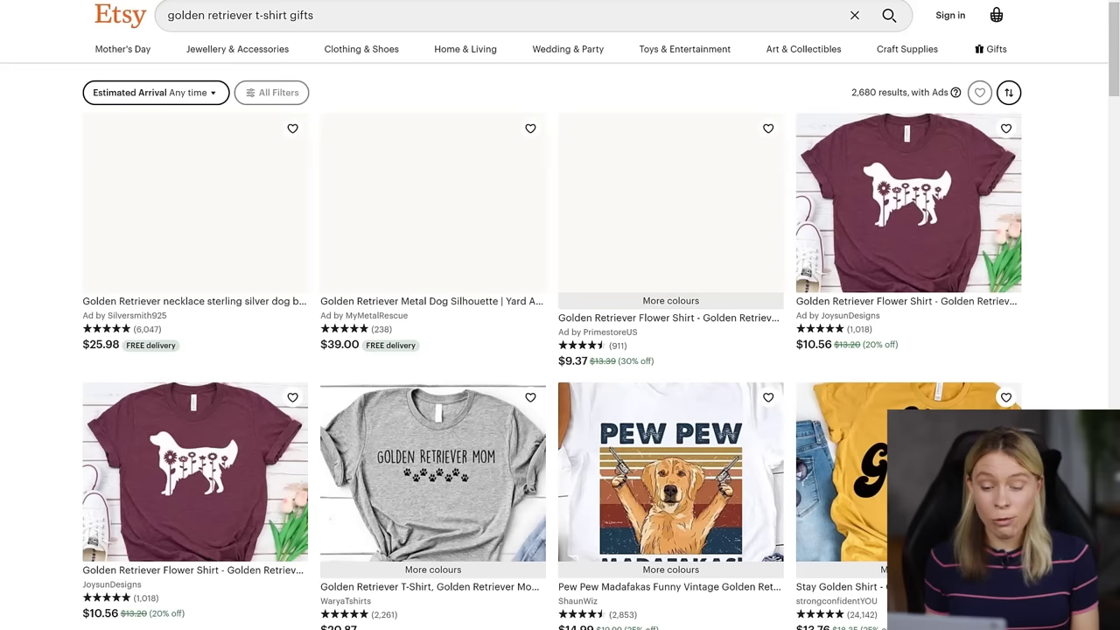
pyautogui.scroll(-1, 560, 316)
pyautogui.scroll(-2, 560, 315)
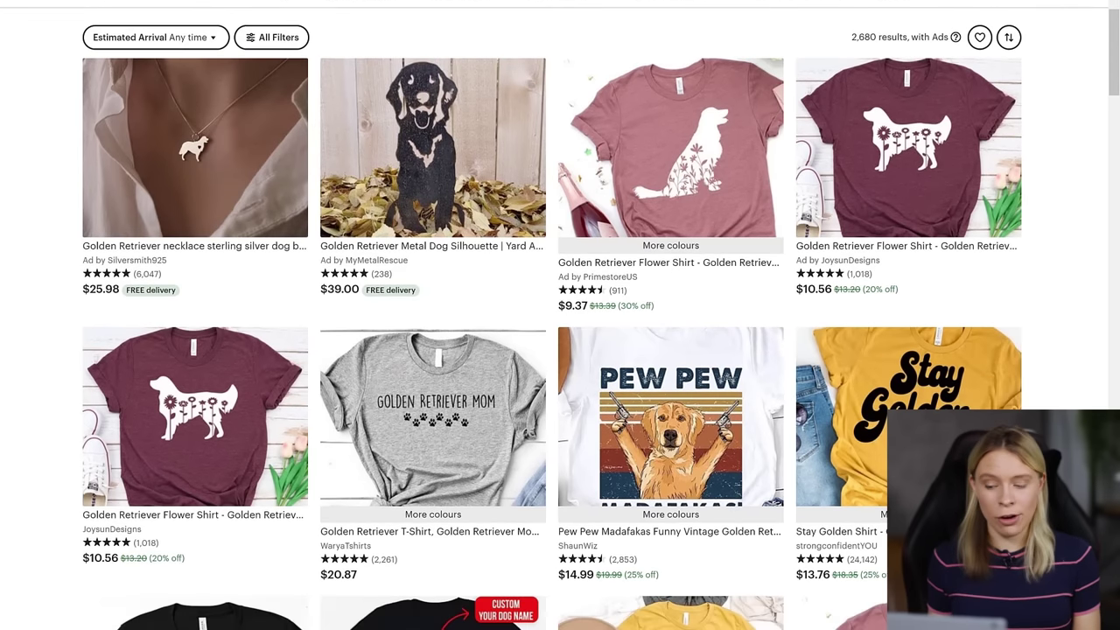
pyautogui.scroll(-3, 561, 315)
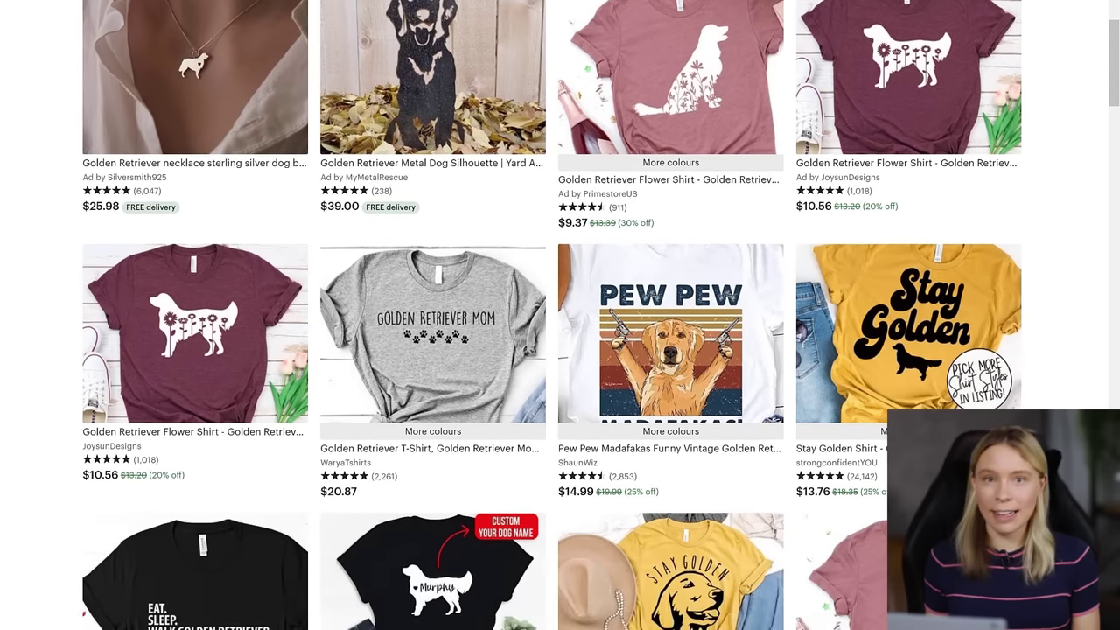
pyautogui.scroll(-2, 560, 315)
pyautogui.scroll(-2, 561, 315)
pyautogui.scroll(-2, 560, 315)
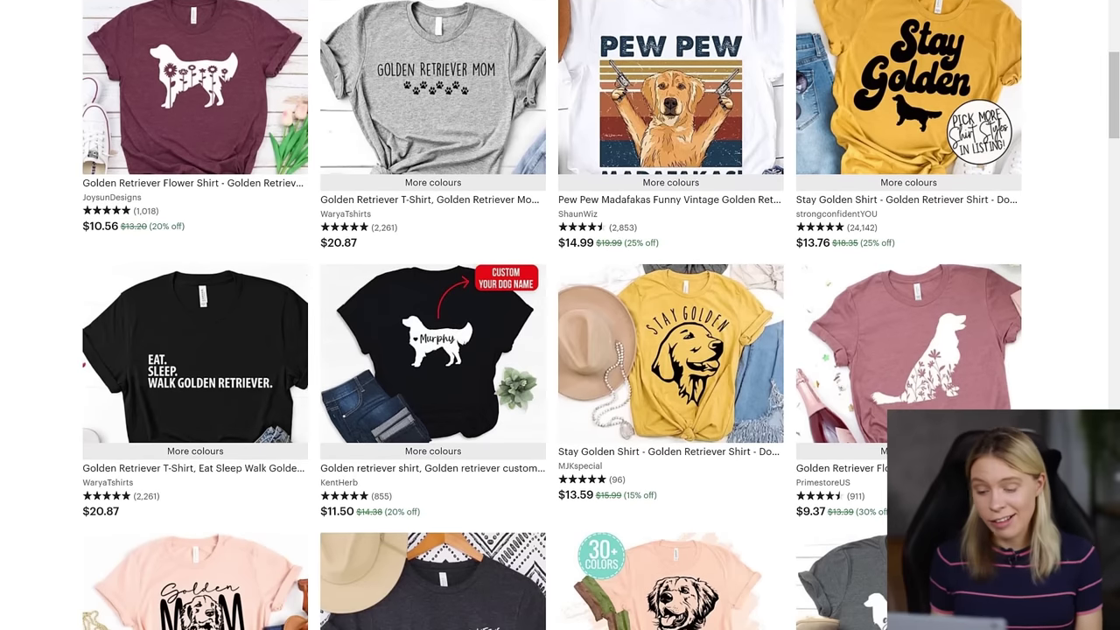
pyautogui.scroll(-1, 561, 315)
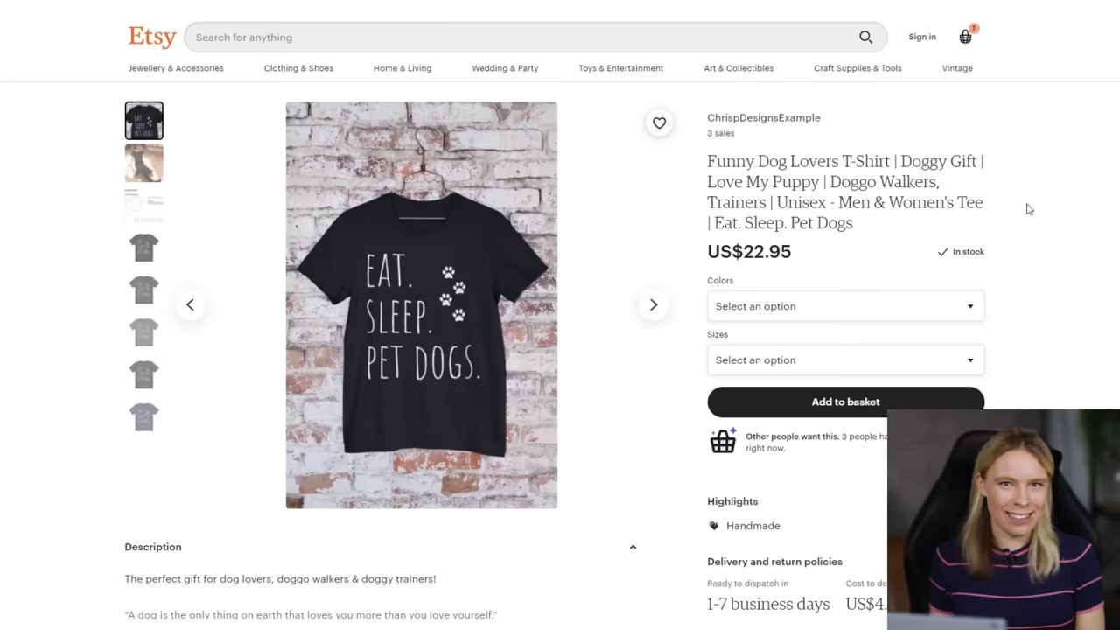
# Highlight the keyword-rich title of the Funny Dog Lovers T-Shirt listing, then clear the selection
pyautogui.moveTo(854, 225); pyautogui.dragTo(713, 153)
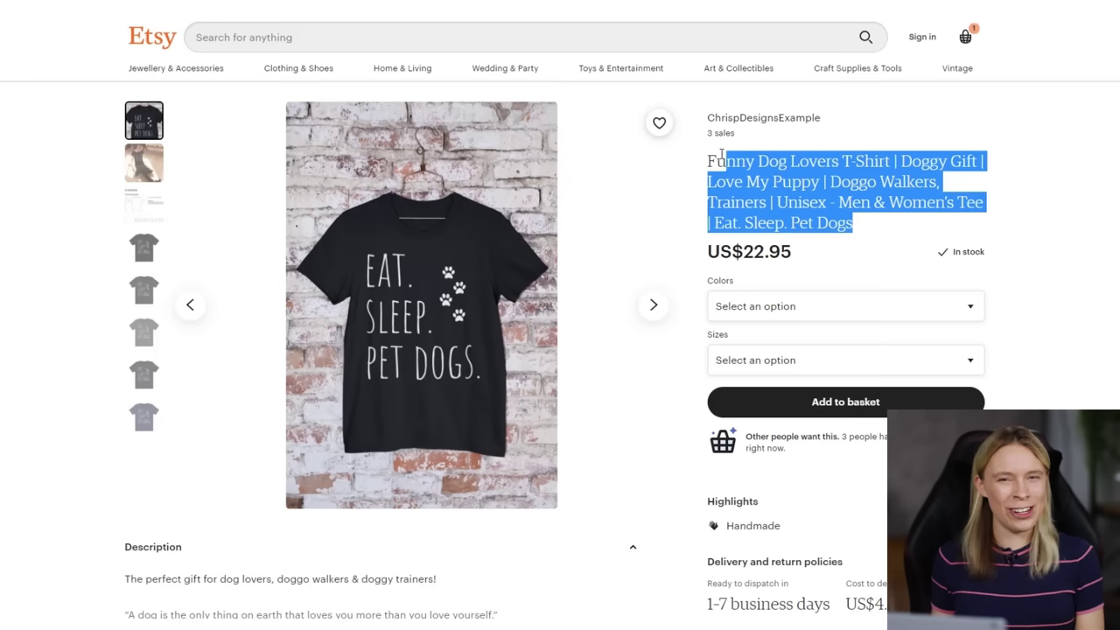
pyautogui.click(1013, 210)
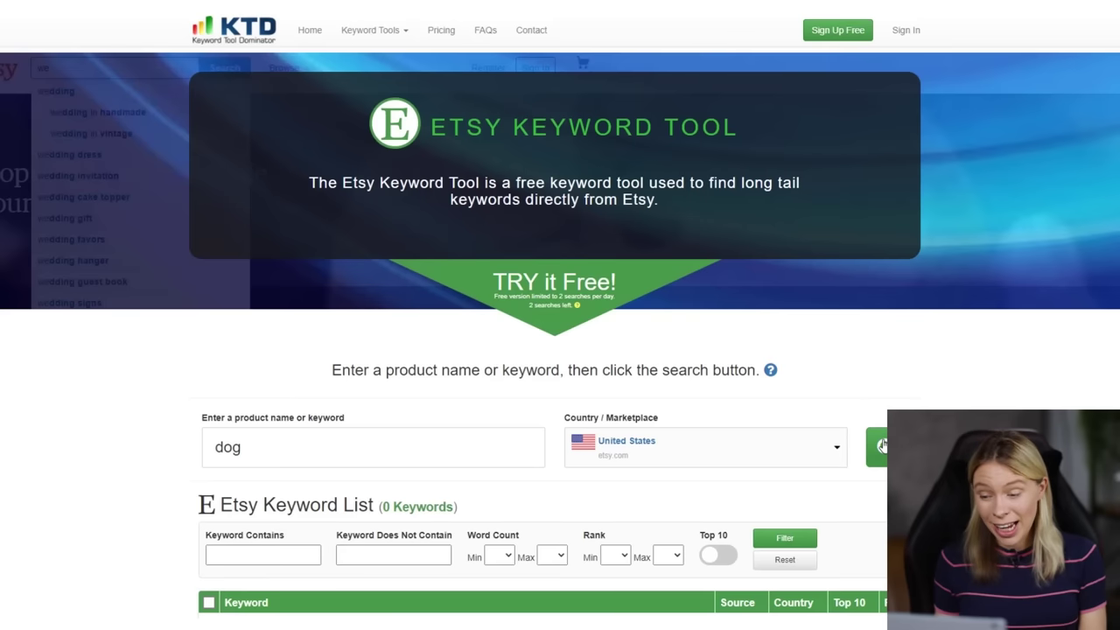
# Switch to the Etsy Keyword Tool, search the United States marketplace for "dog" and review the keyword list
pyautogui.press('Return')
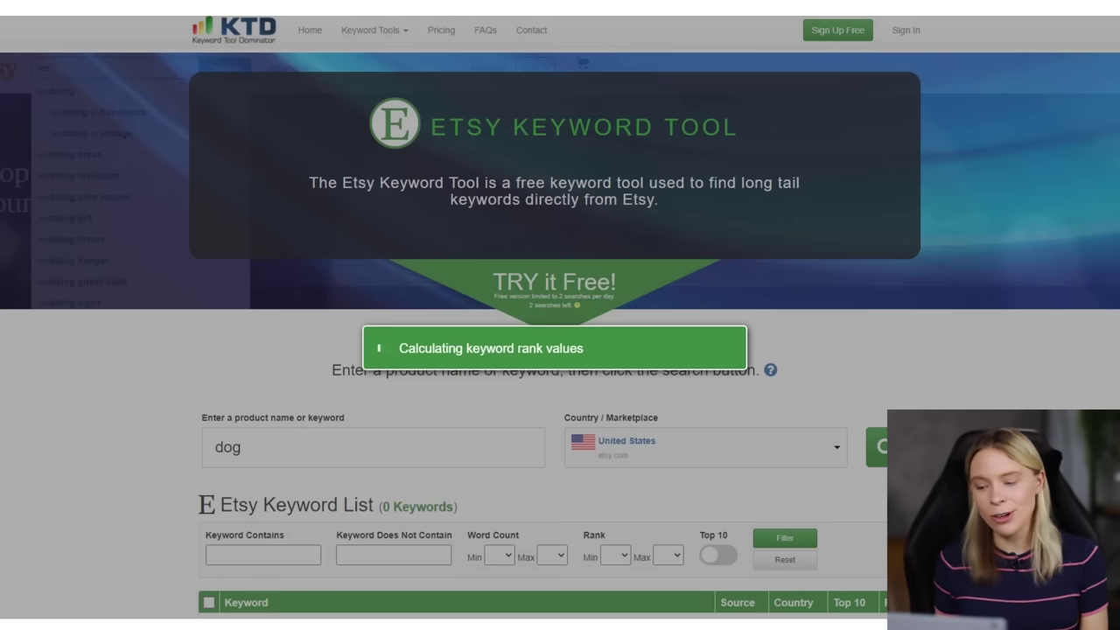
pyautogui.scroll(-2, 560, 332)
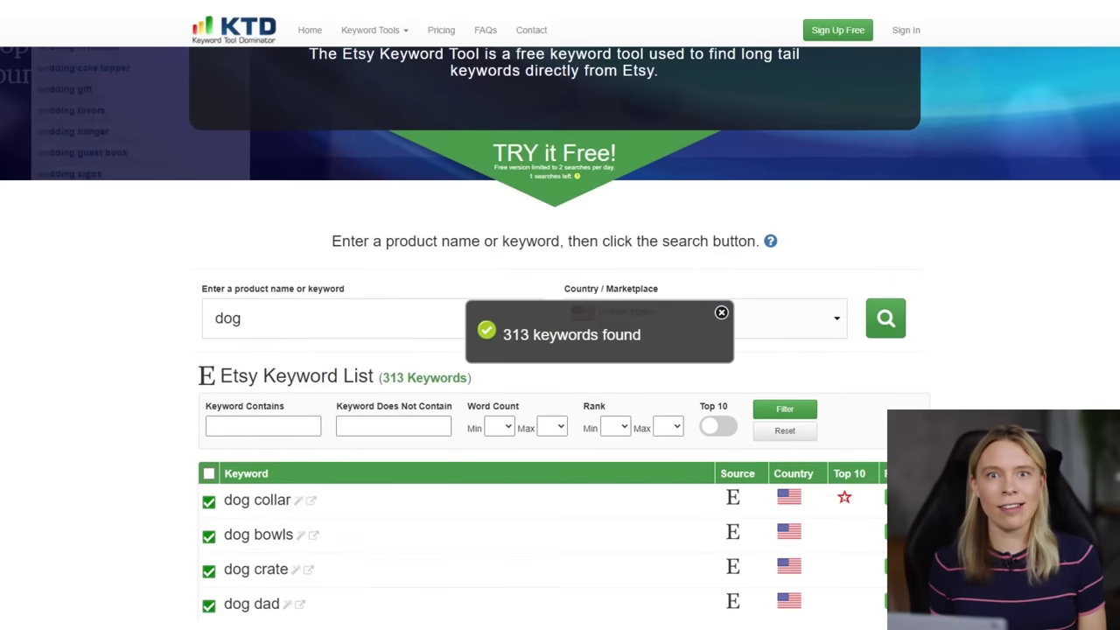
pyautogui.scroll(-3, 560, 333)
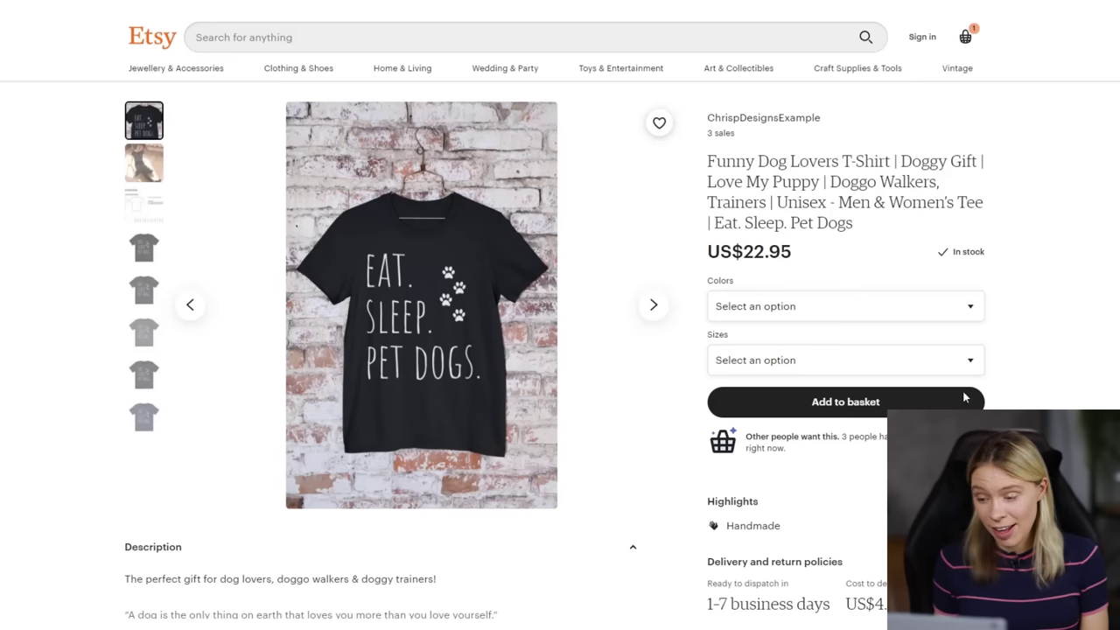
# Enlarge the Etsy listing's photos and view the hanging-shirt and worn-shirt mockups
pyautogui.click(507, 368)
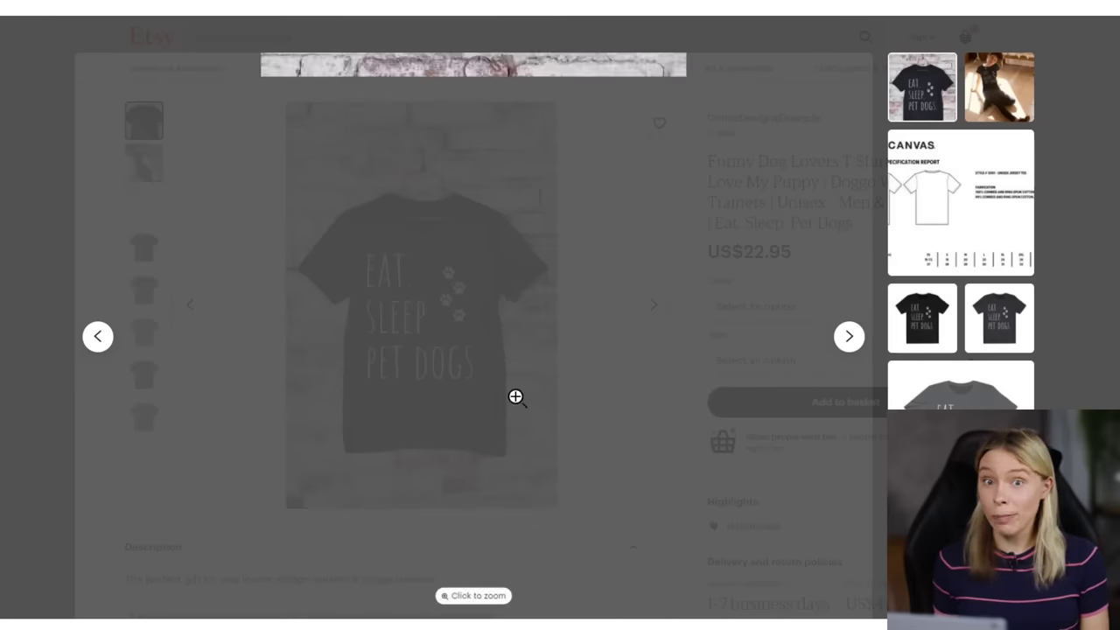
pyautogui.click(1005, 95)
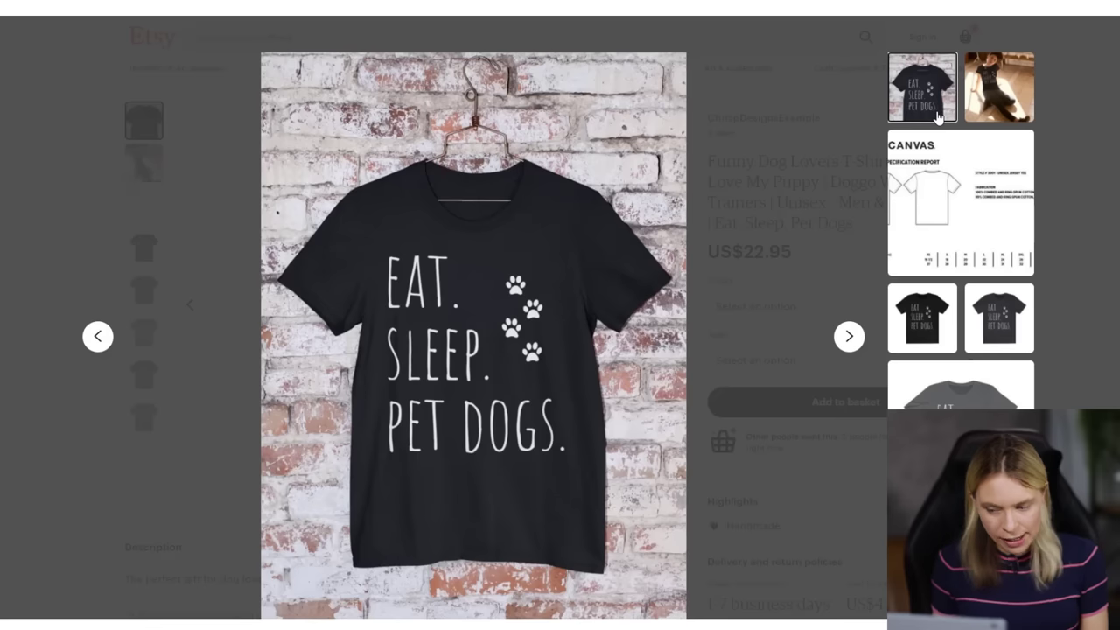
pyautogui.click(939, 118)
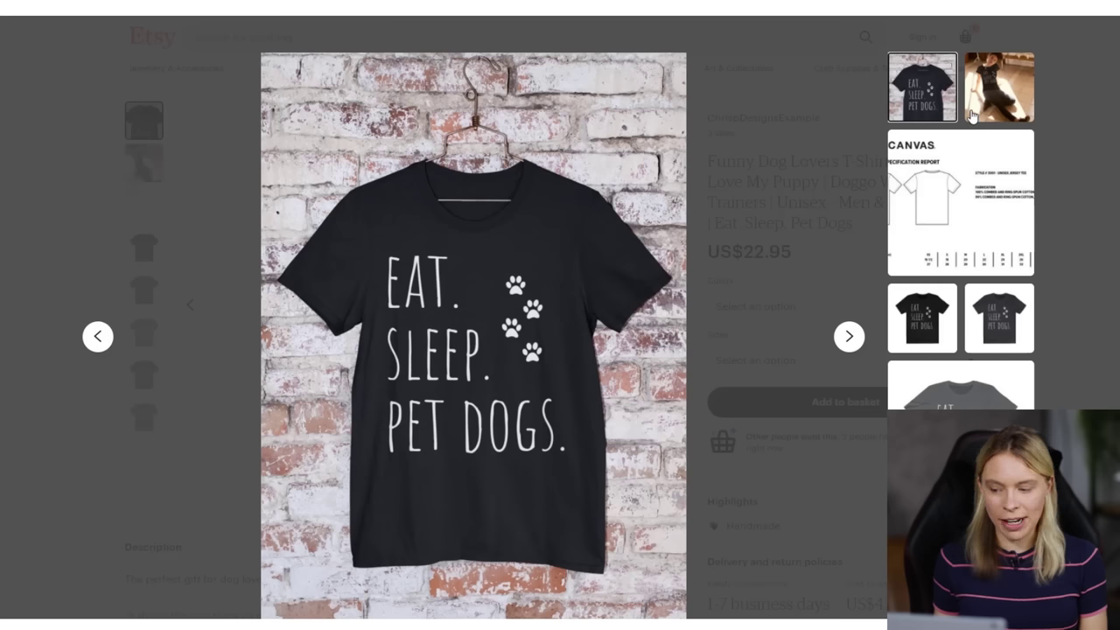
pyautogui.click(973, 118)
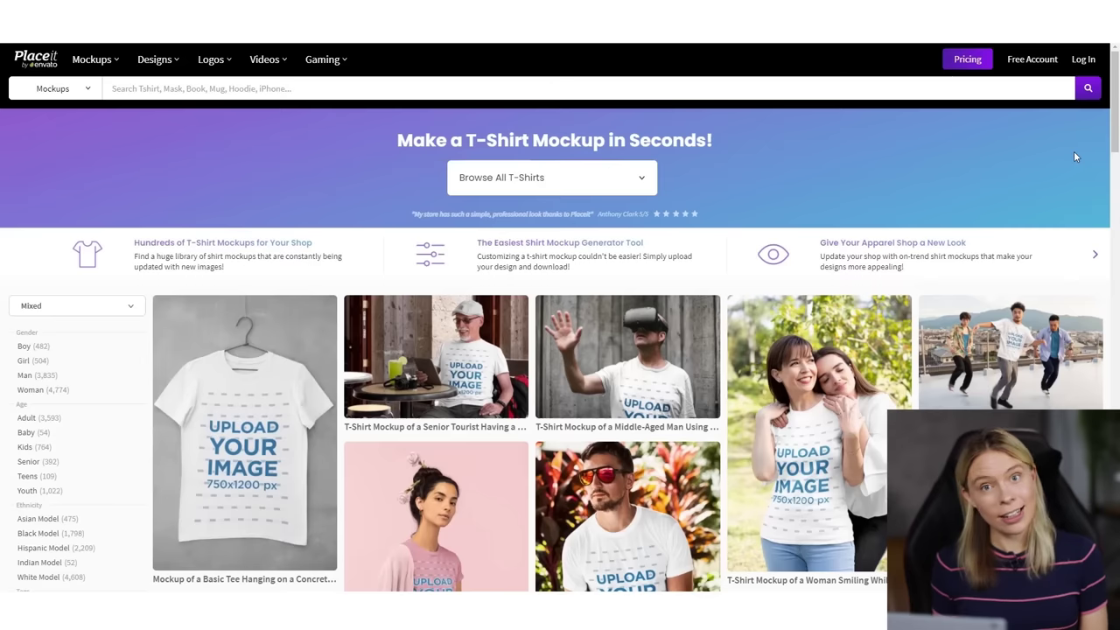
# Switch to Placeit, check its unlimited subscription pricing and browse the free T-shirt mockups
pyautogui.scroll(-3, 833, 289)
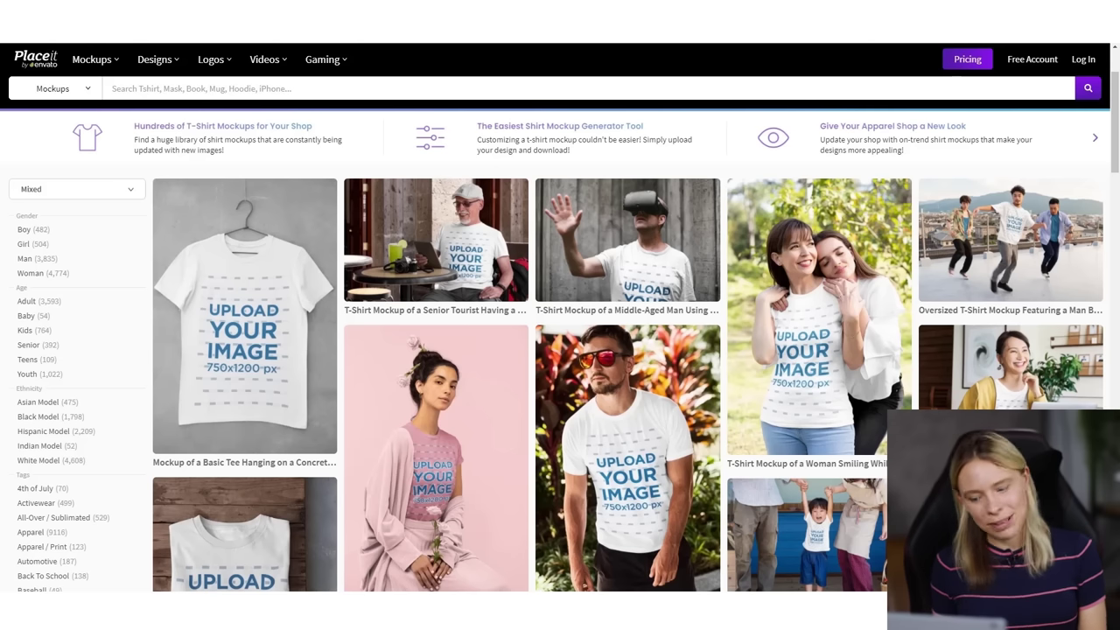
pyautogui.click(967, 59)
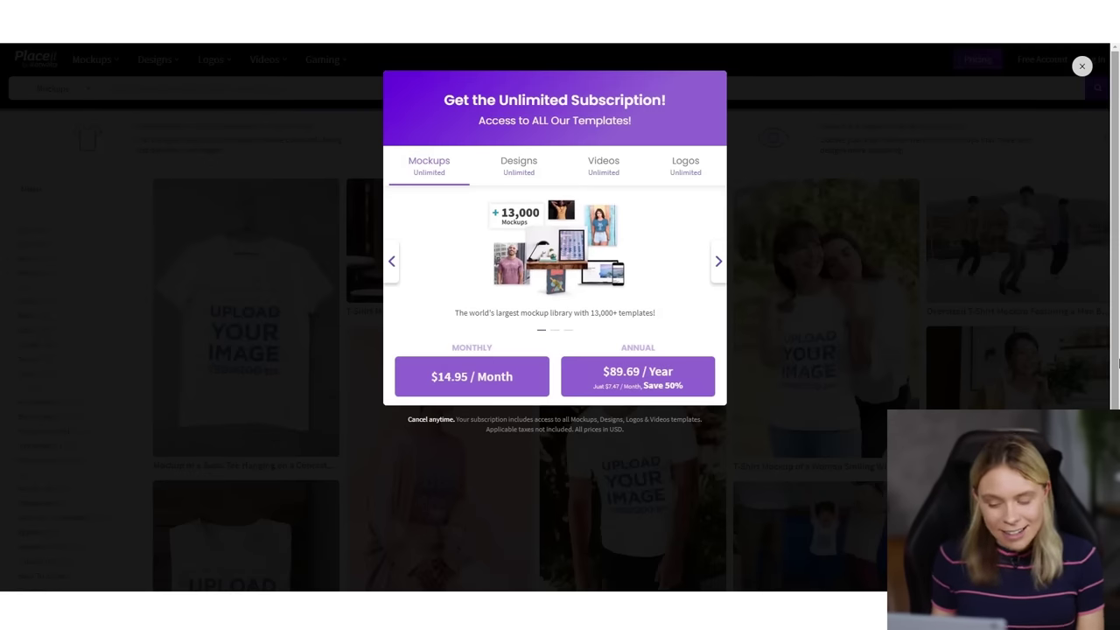
pyautogui.click(965, 133)
pyautogui.scroll(-5, 964, 133)
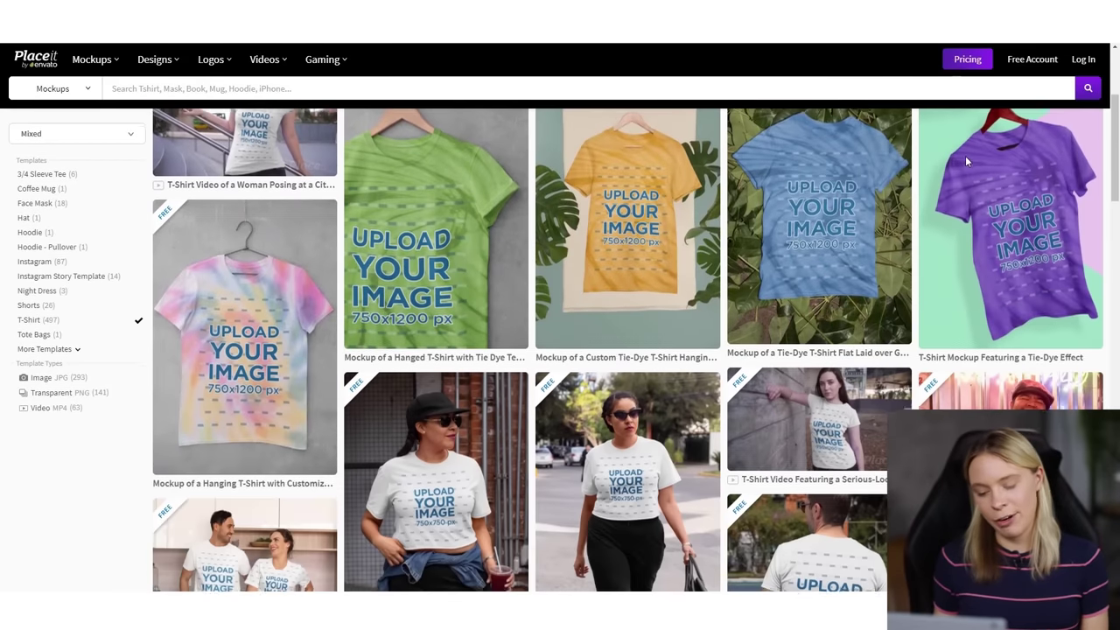
pyautogui.scroll(-2, 965, 156)
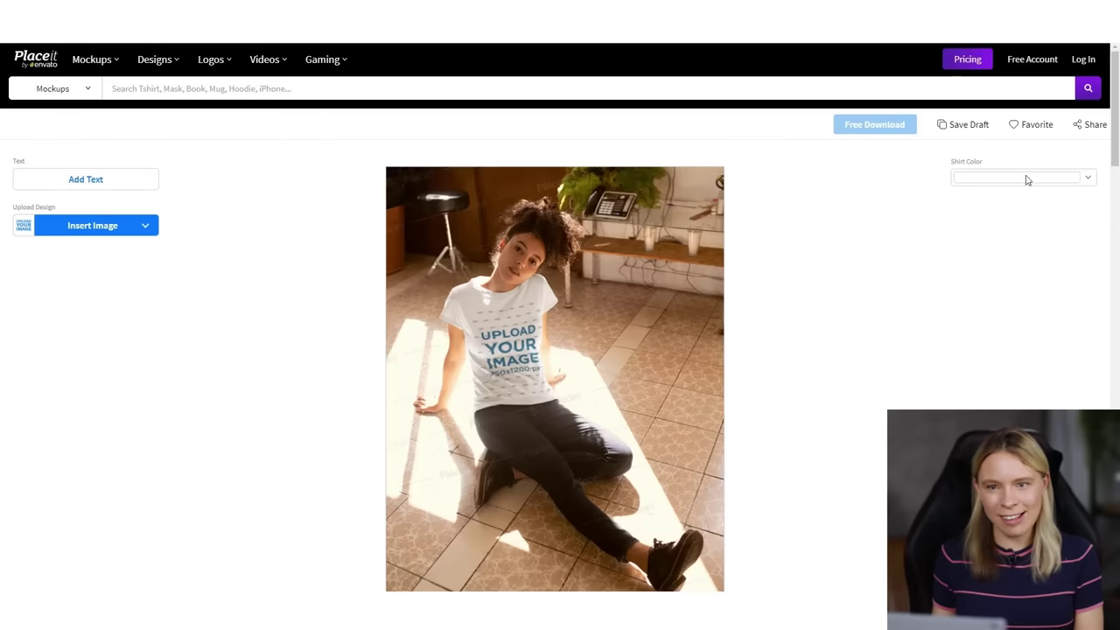
# Set the shirt color to black on the mockup of the woman sitting on the floor and start inserting a design image
pyautogui.click(1028, 180)
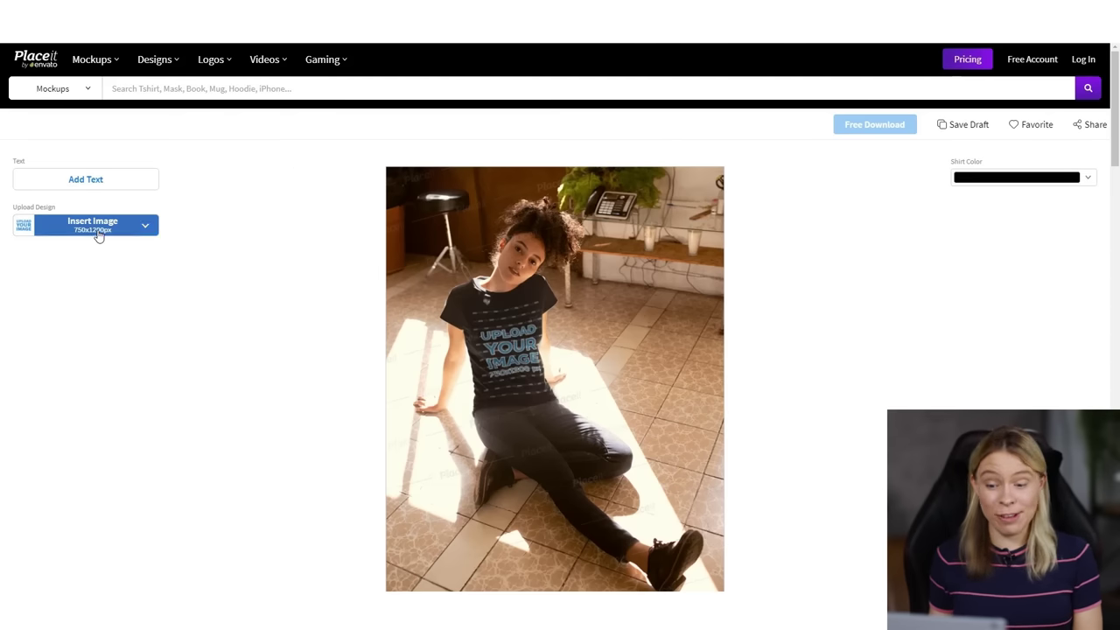
pyautogui.click(99, 230)
pyautogui.click(100, 253)
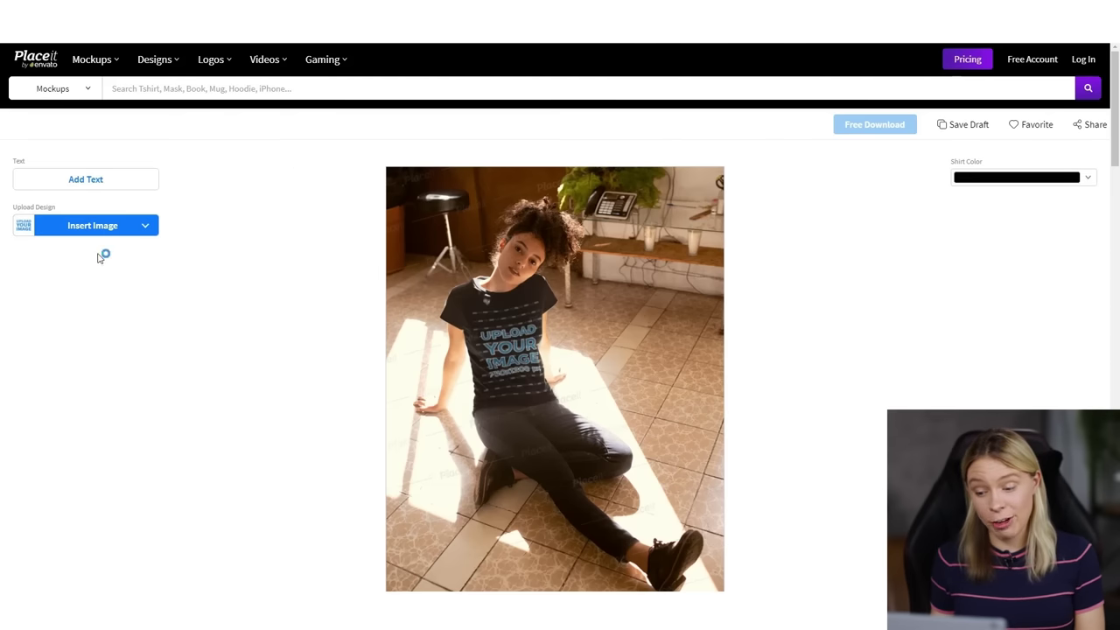